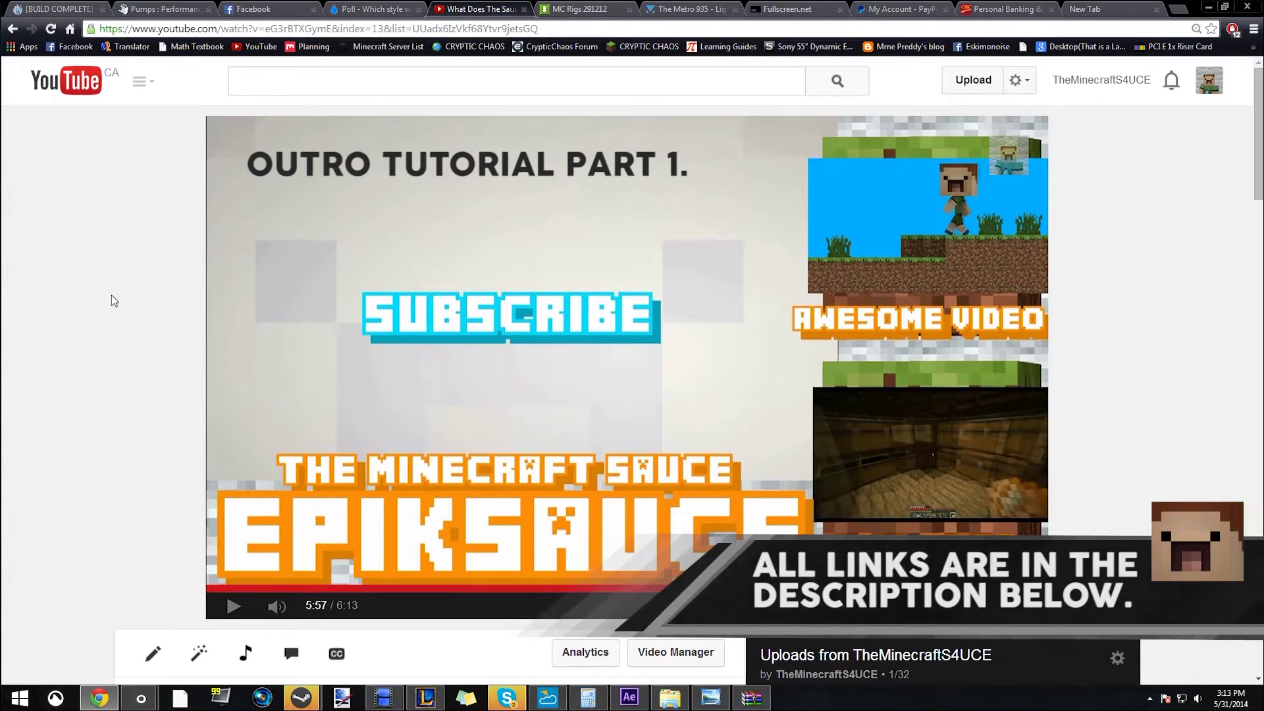
Step: Play the finished Minecraft outro on YouTube and pause it at 5:59 on the end screen
left_click(537, 383)
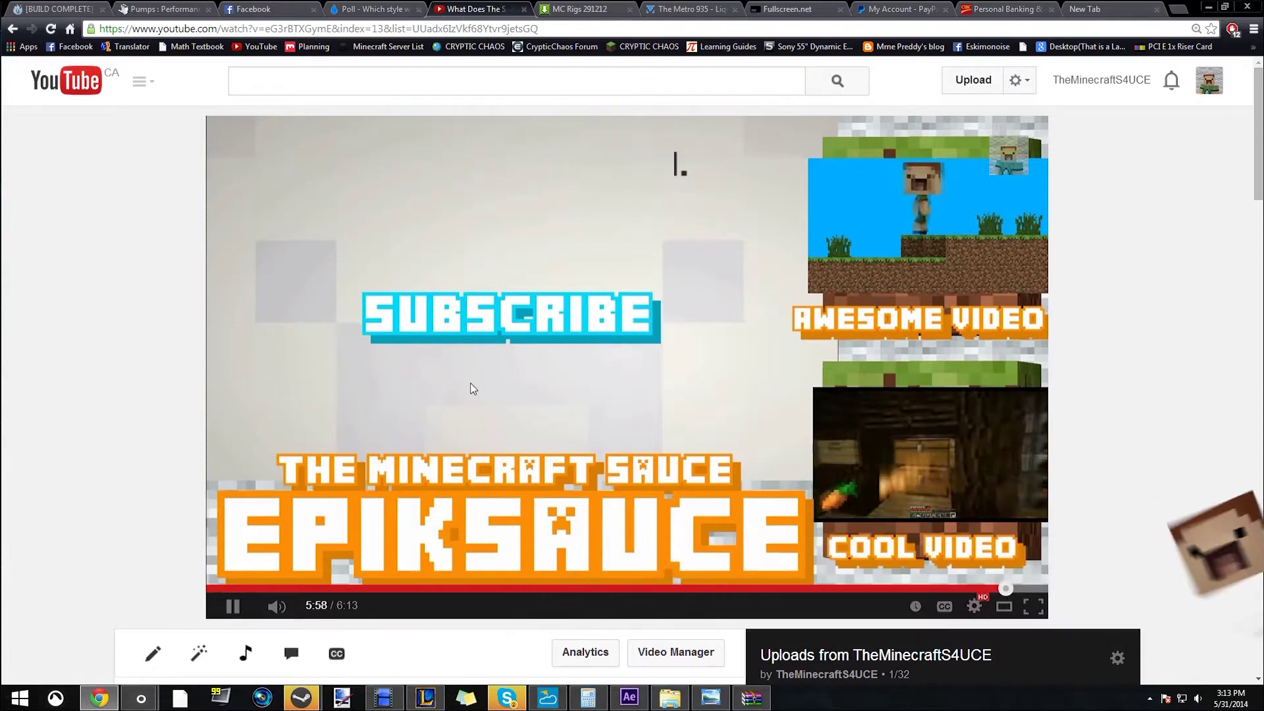
left_click(953, 419)
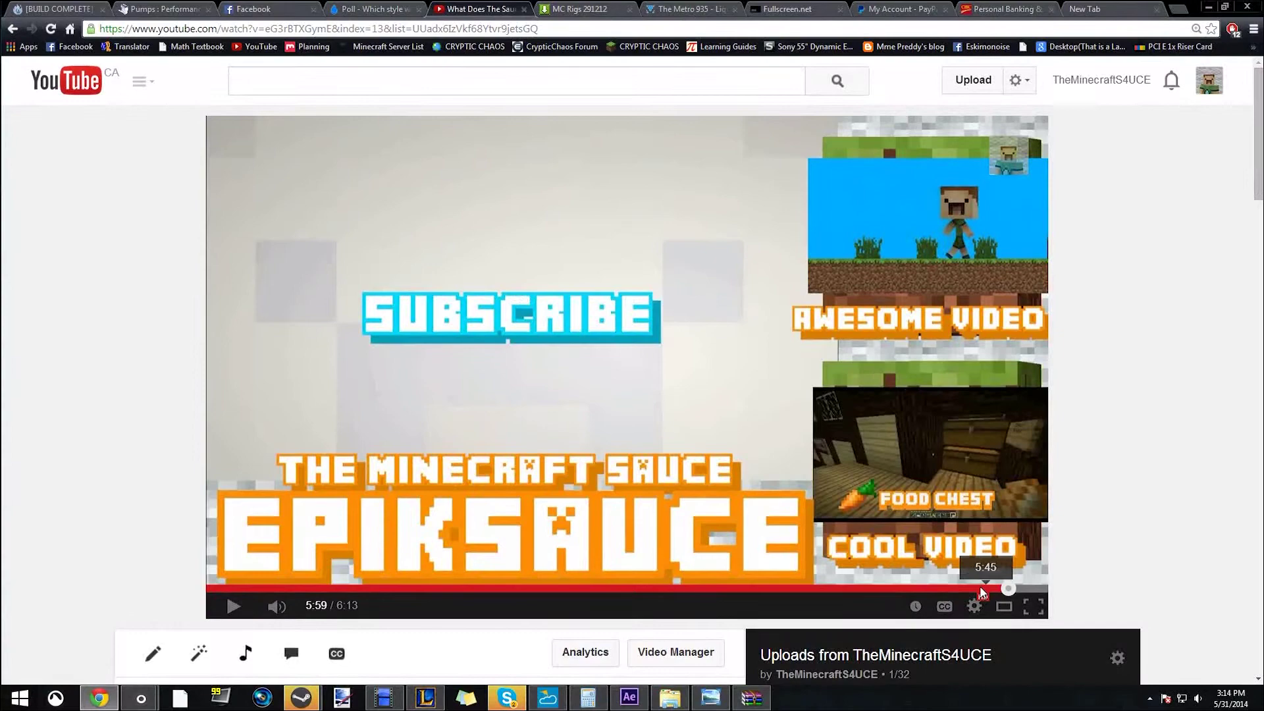
Step: Create Comp 2 at 1920×1080, 30 fps and 30 seconds long
left_click(629, 698)
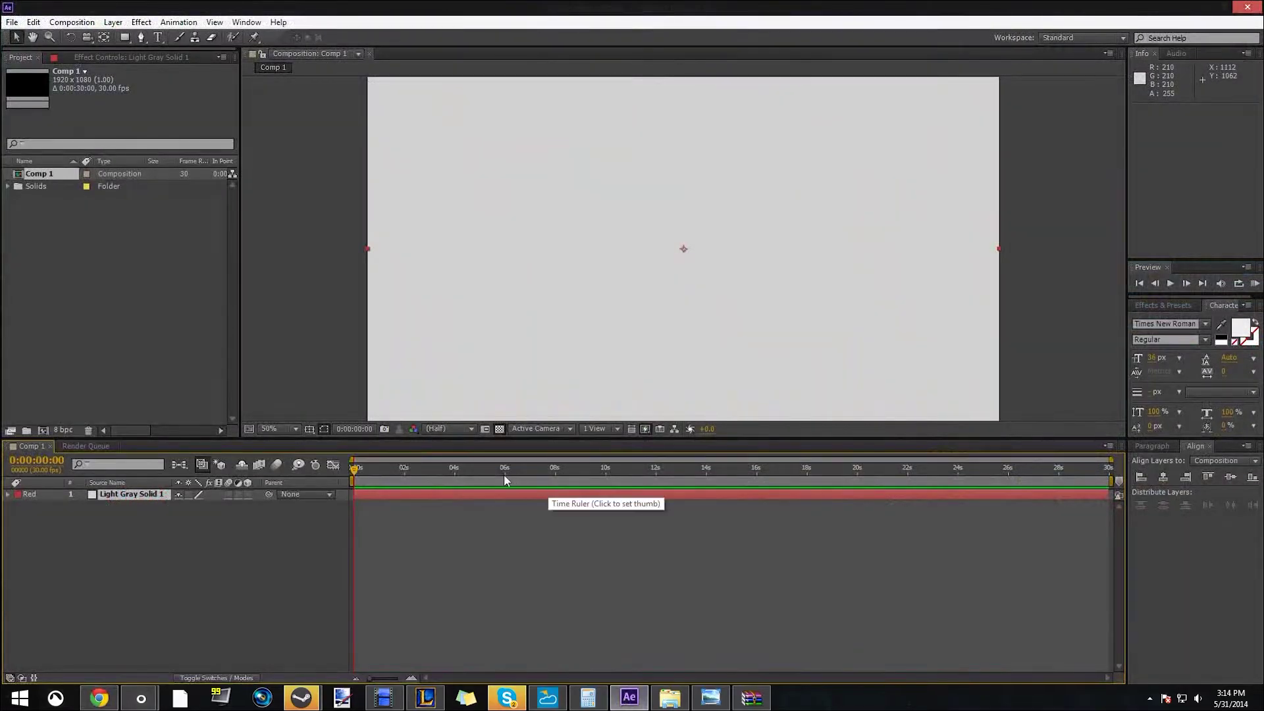
left_click(64, 22)
left_click(76, 36)
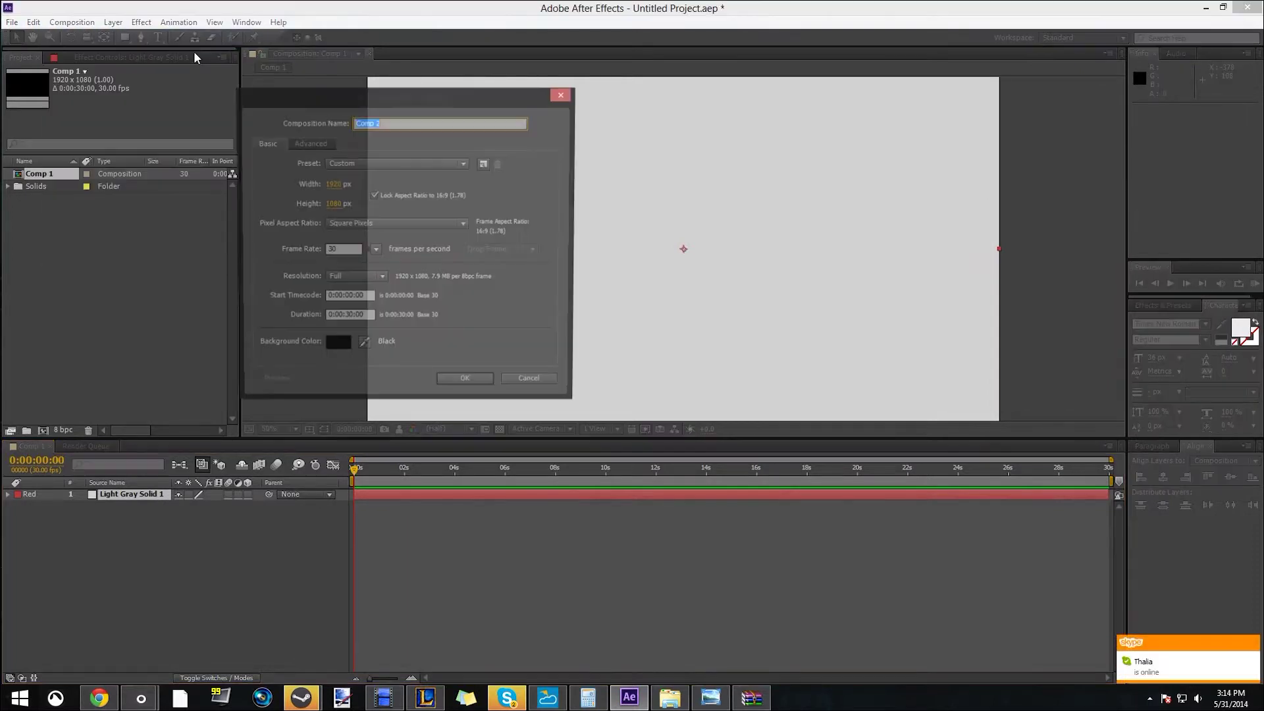
left_click(348, 251)
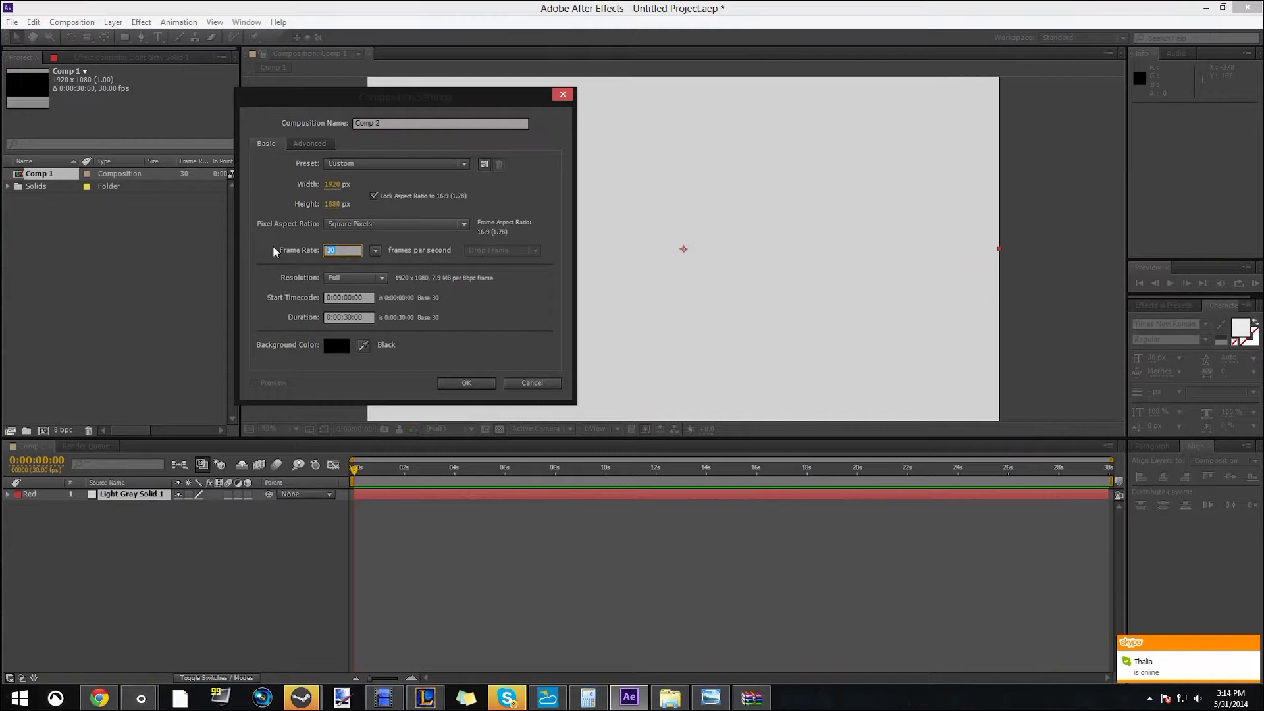
left_click(276, 249)
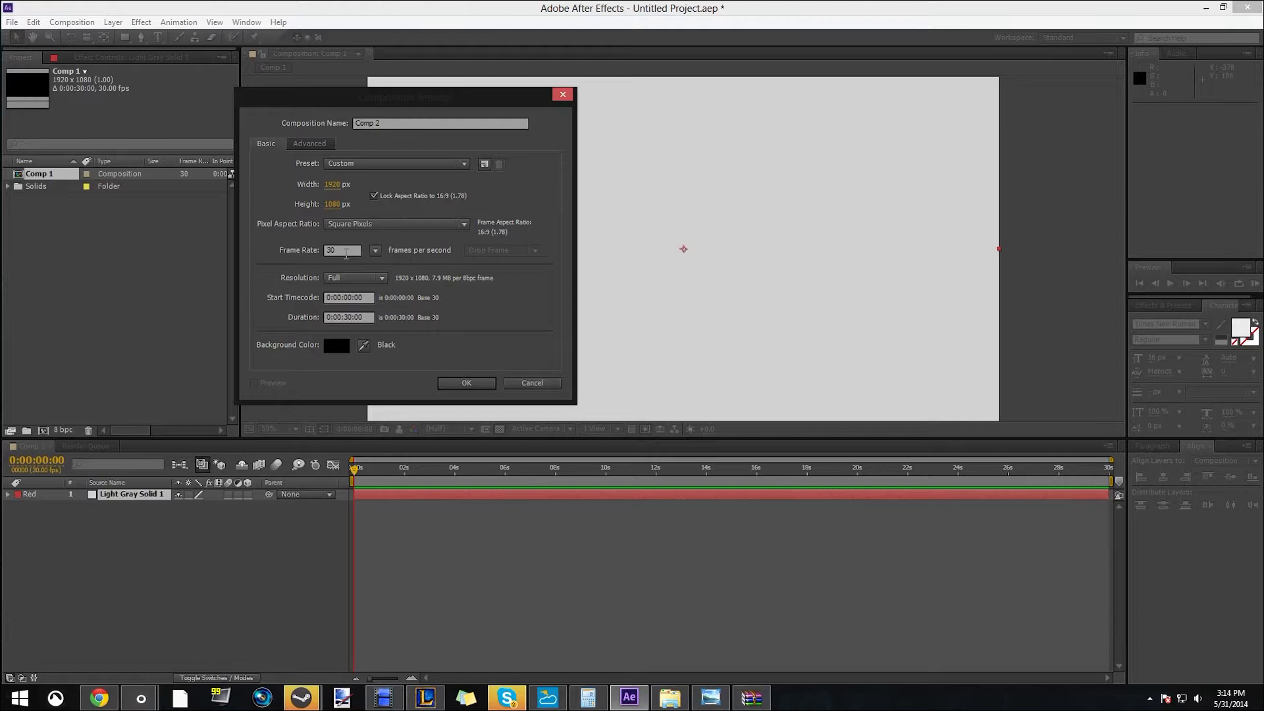
left_click(469, 387)
Step: Add a full-frame light gray solid, Light Gray Solid 2, to Comp 2
right_click(212, 525)
mouse_move(319, 528)
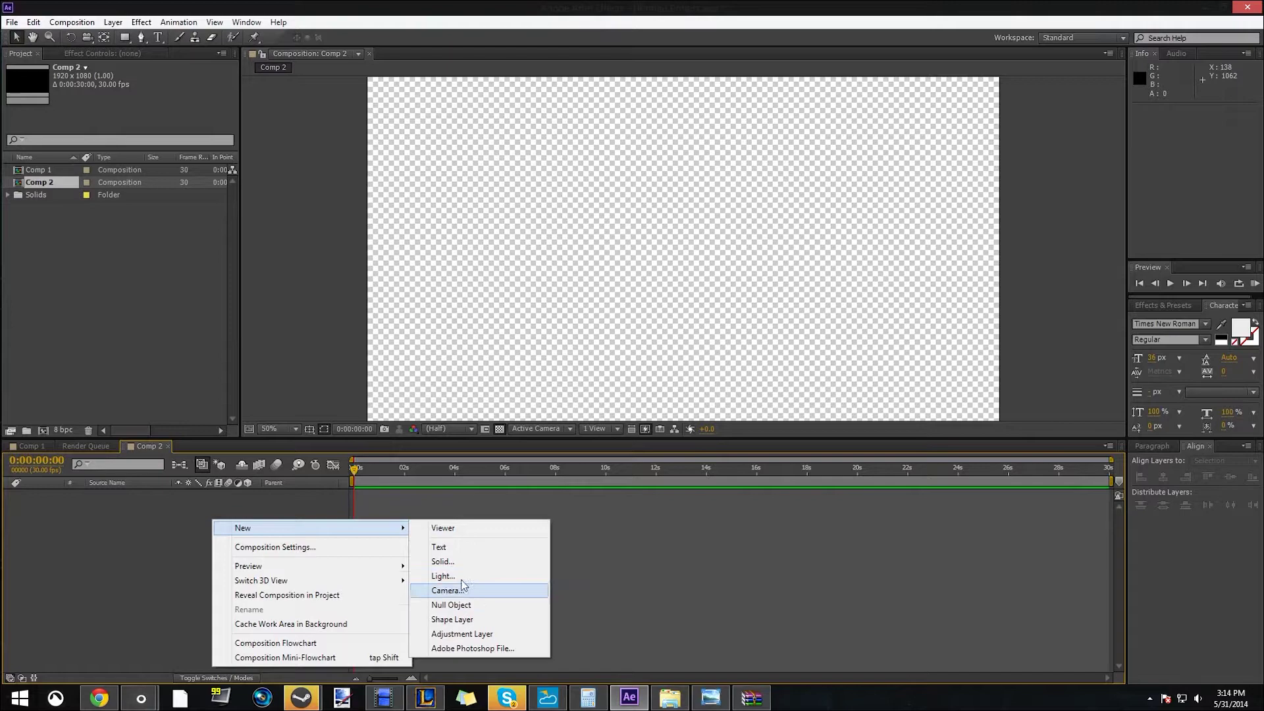
left_click(456, 561)
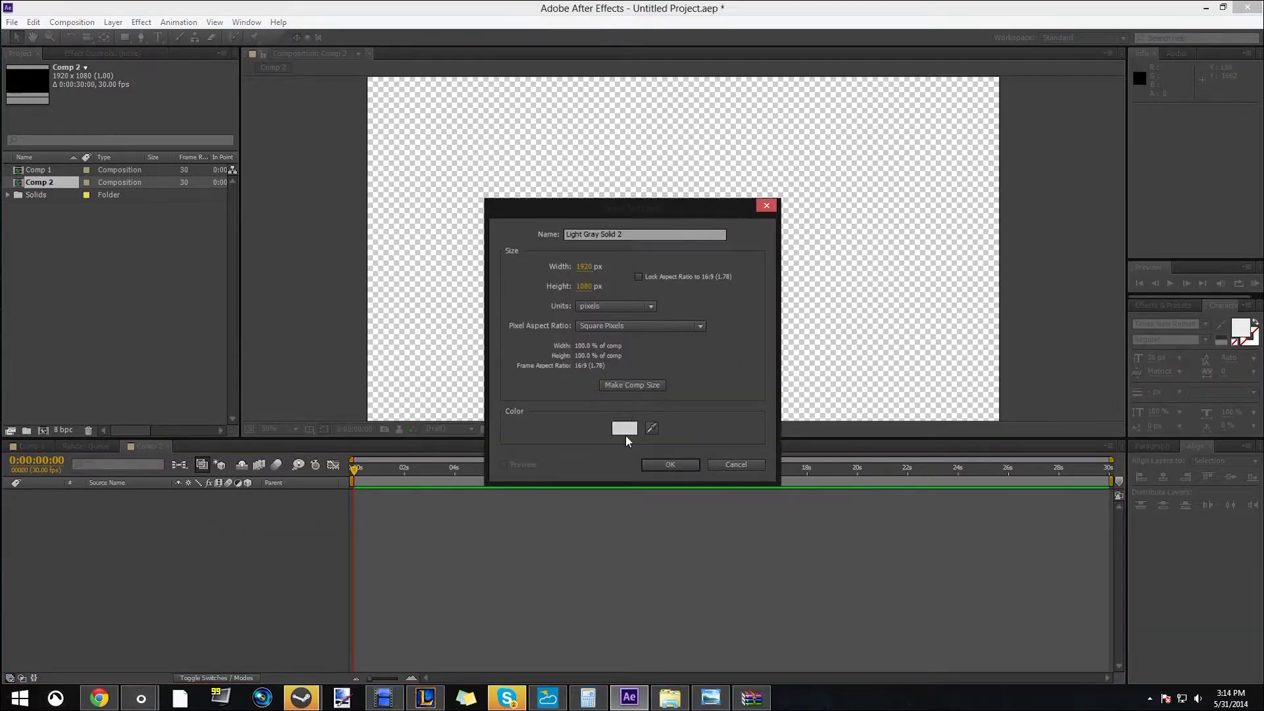
left_click(624, 429)
left_click(293, 34)
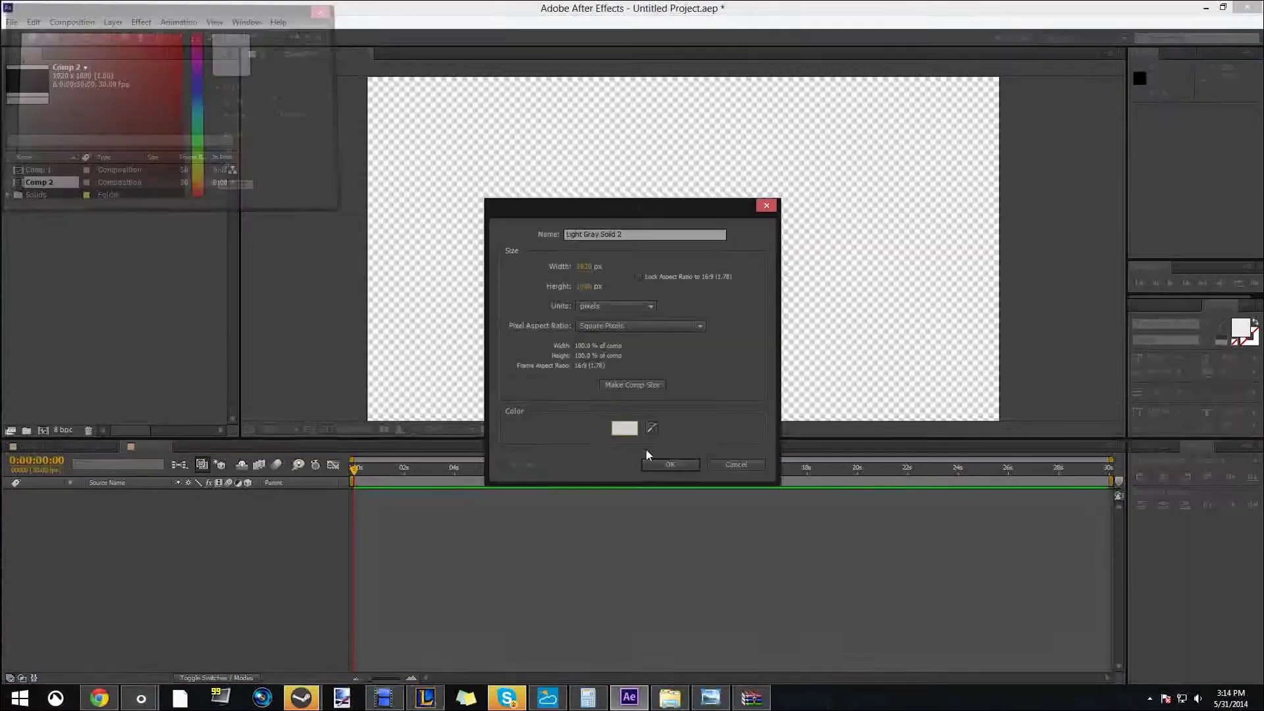
left_click(670, 465)
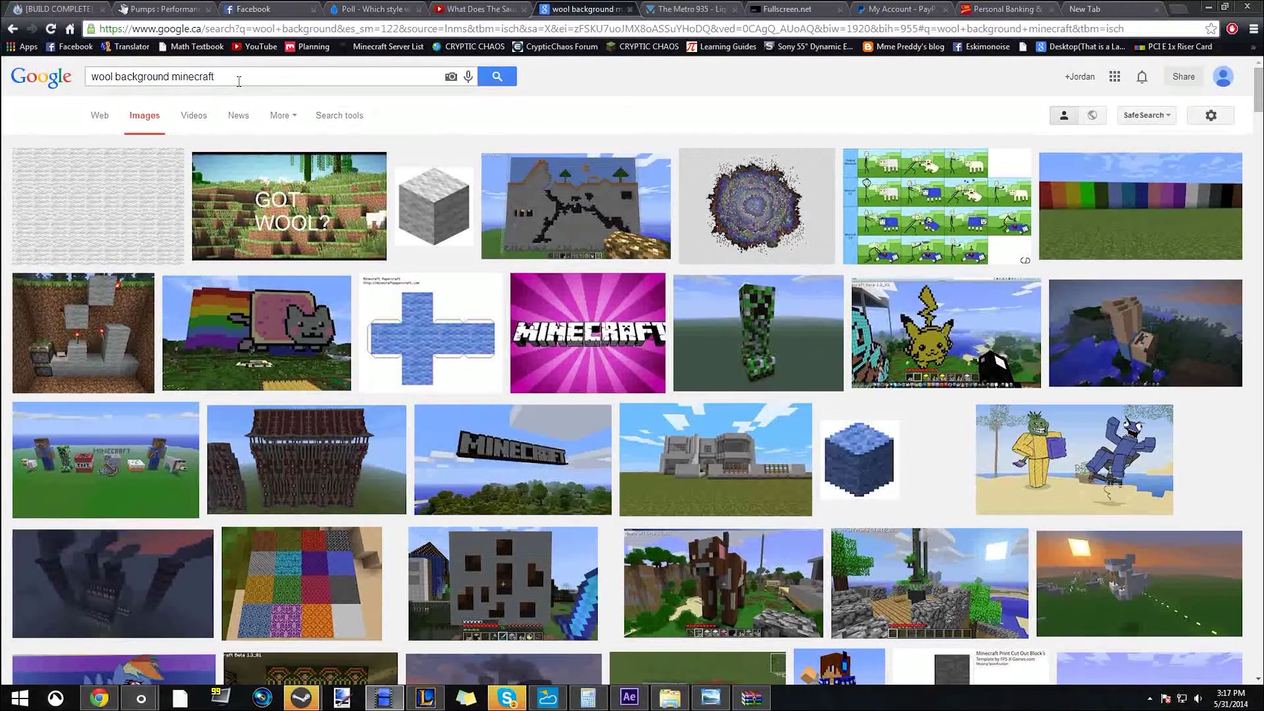
Step: Save the Papercraft Wool Background image from Google Images into Pictures > Cryptic Art
left_click(137, 219)
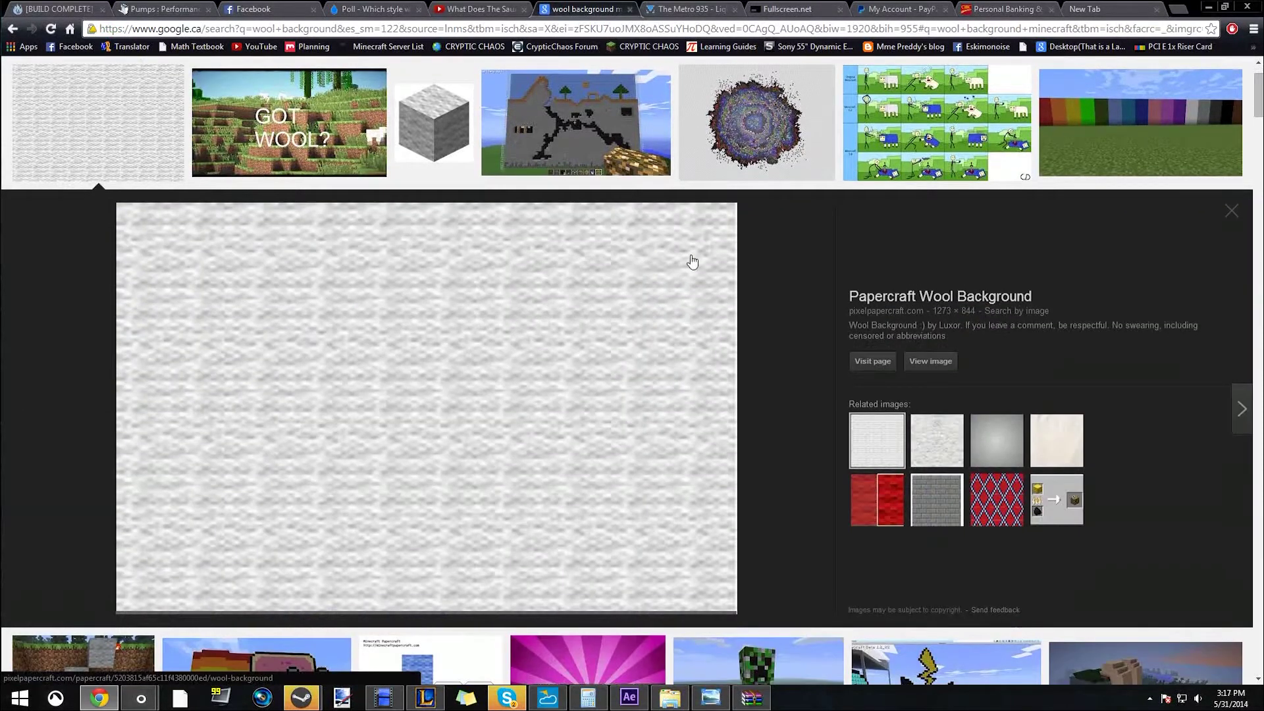
right_click(385, 312)
left_click(460, 403)
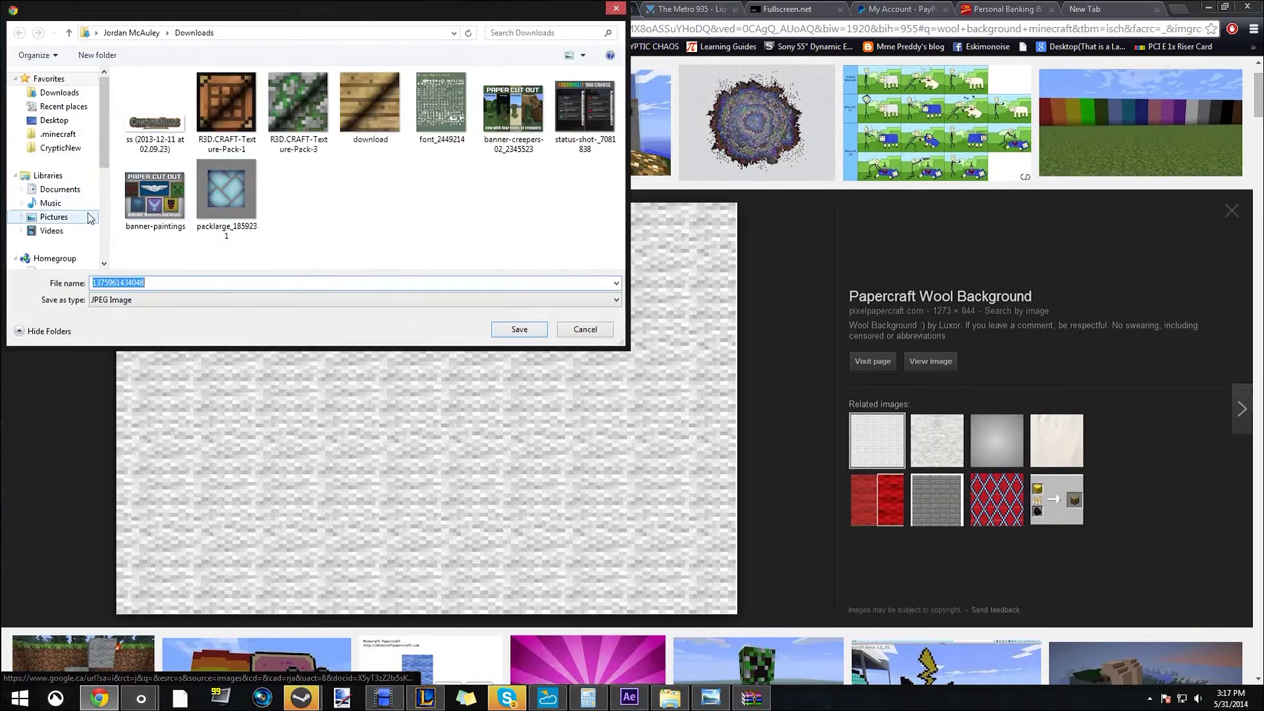
left_click(54, 217)
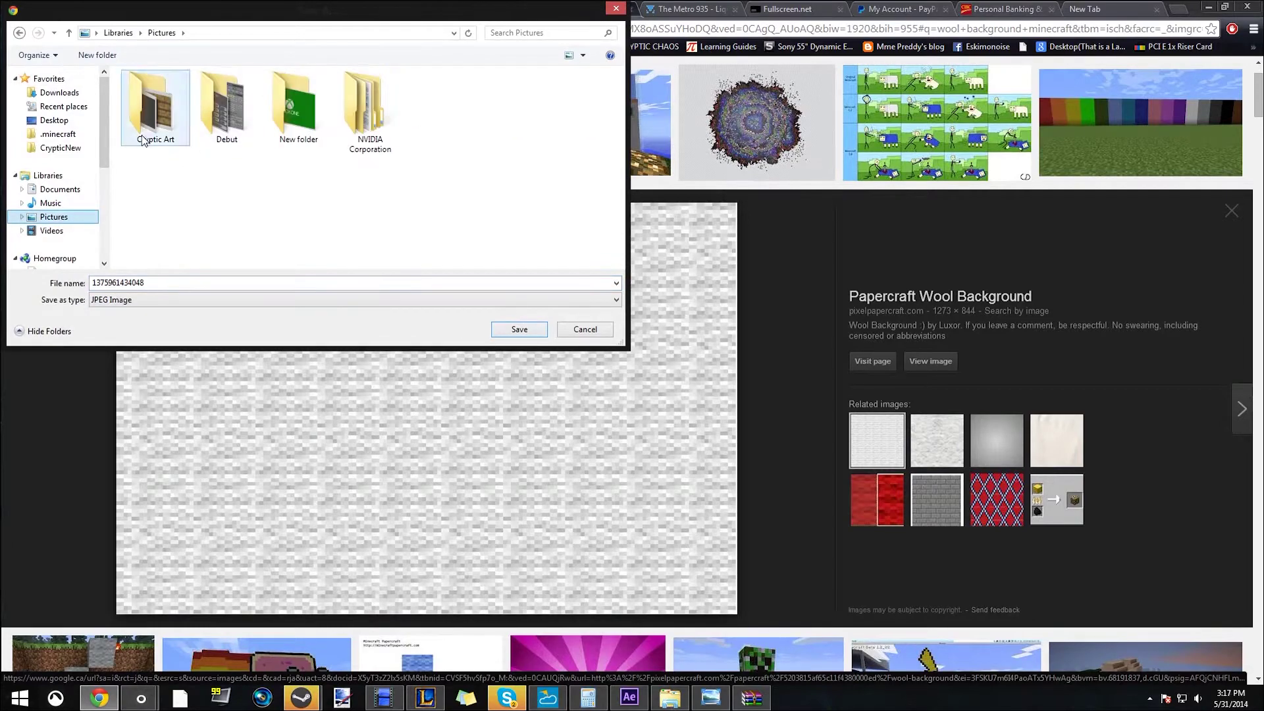
double_click(153, 105)
left_click(512, 332)
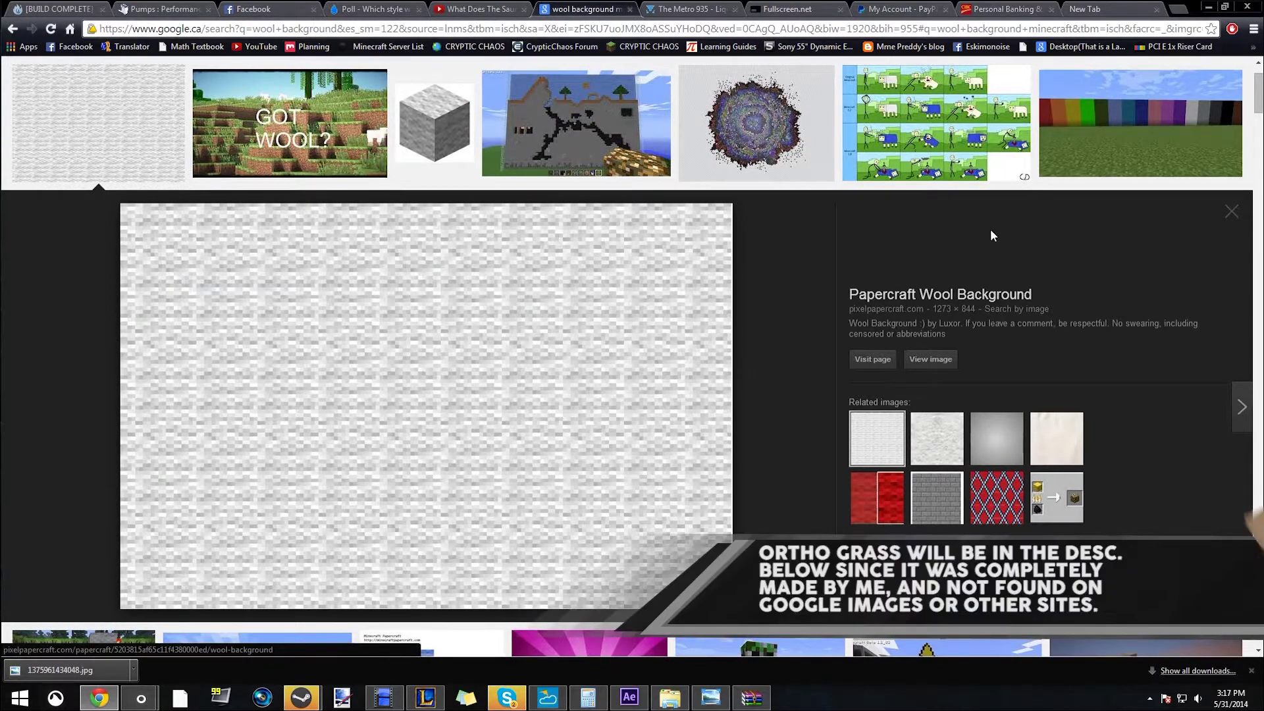
left_click(482, 8)
Step: Drag 1375961434048.jpg from Pictures > Cryptic Art into the After Effects Project panel
left_click(629, 696)
left_click(682, 700)
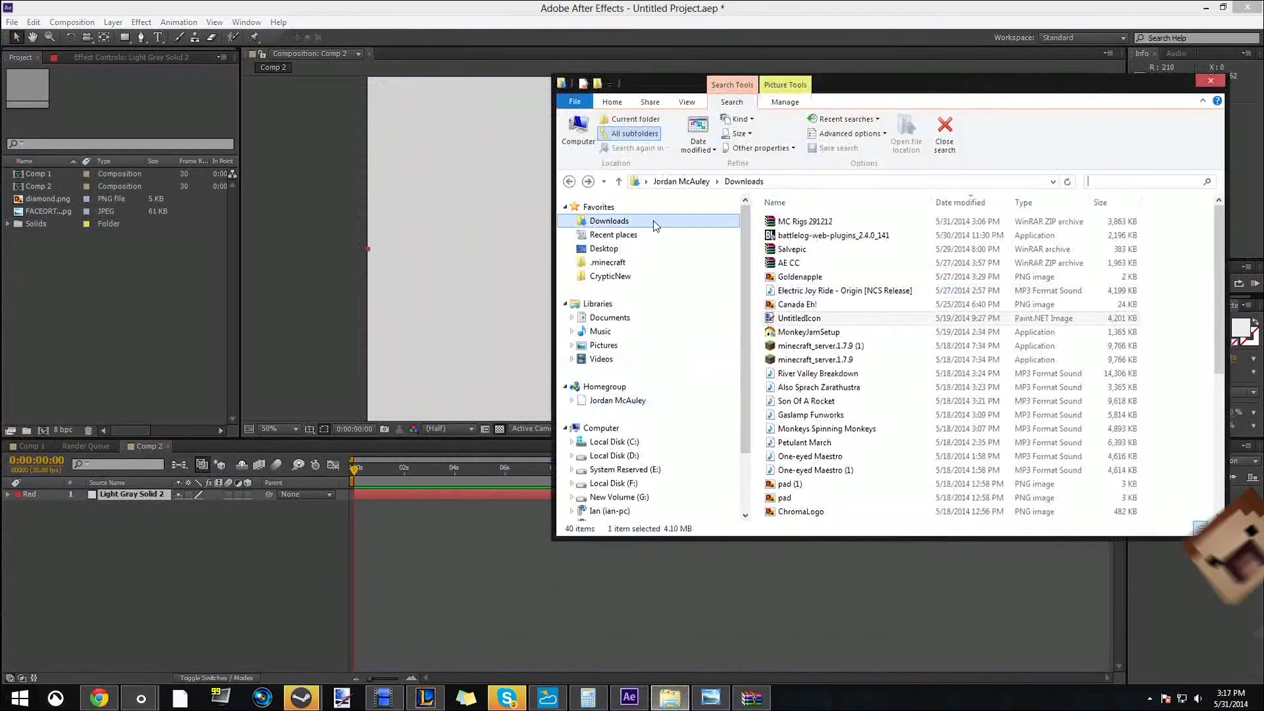
left_click(613, 347)
double_click(815, 247)
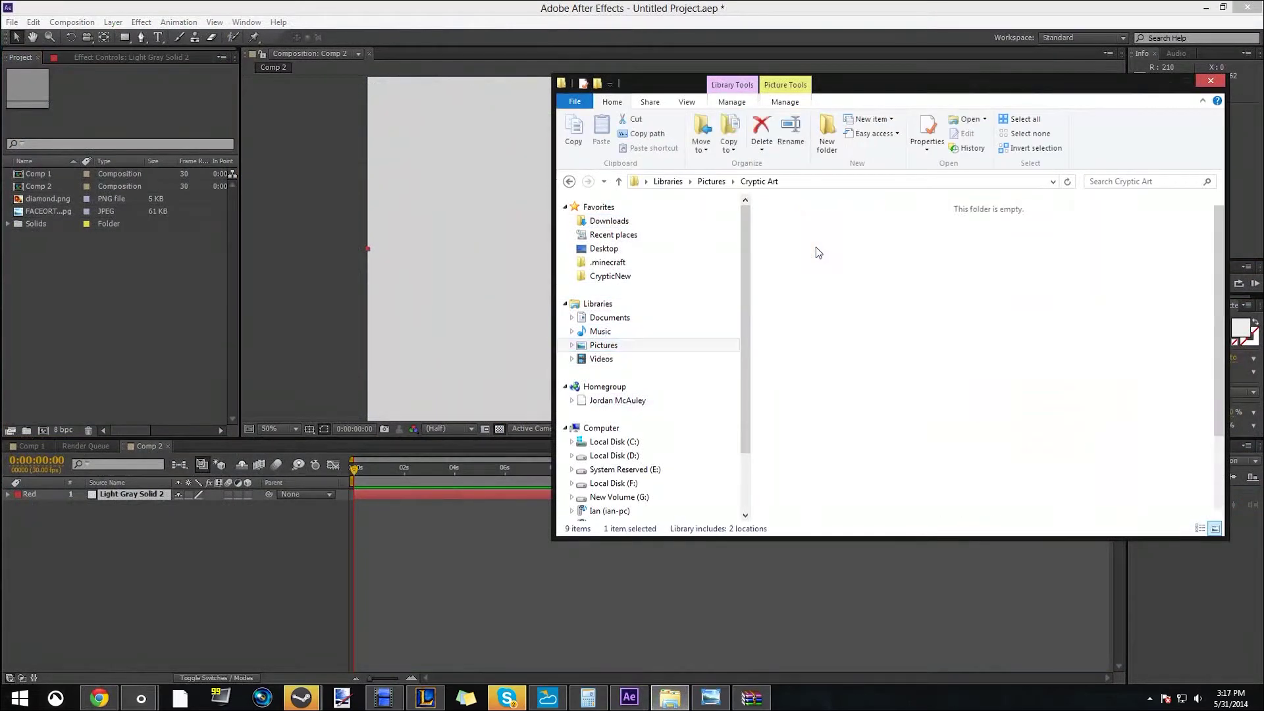
left_click_drag(1106, 303, 63, 282)
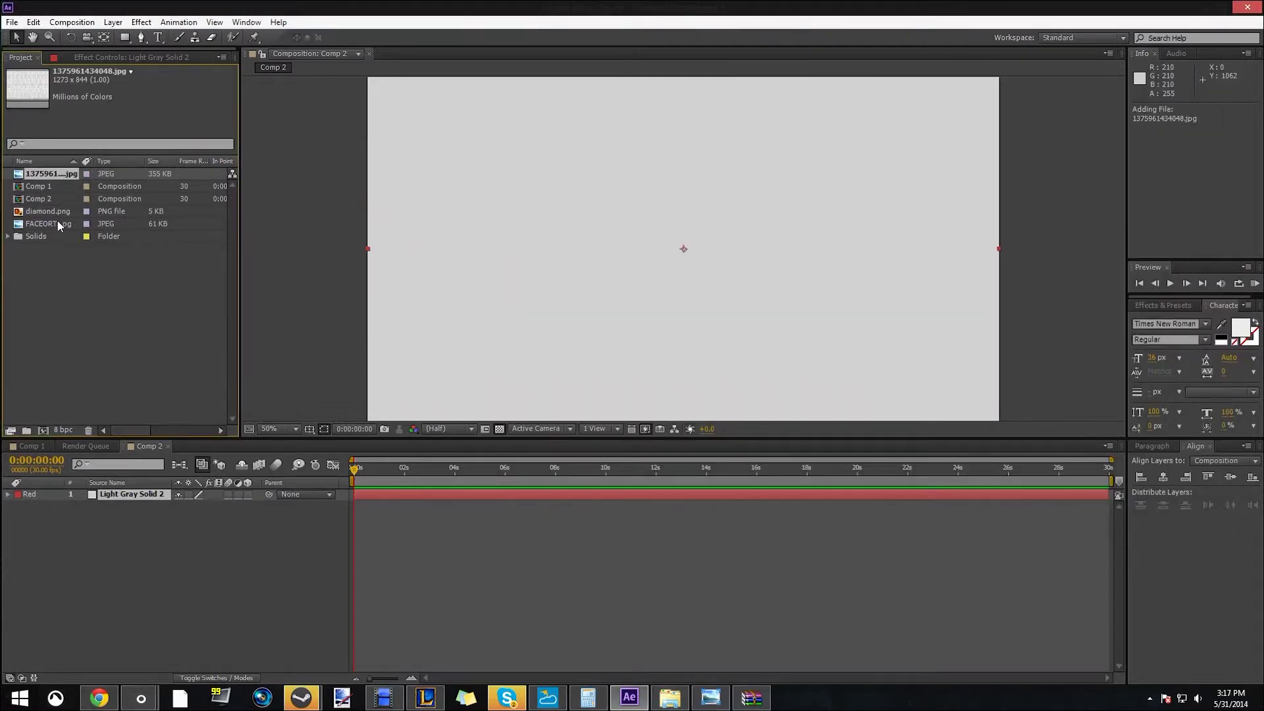
Step: Add the wool image to Comp 2 as a layer above the gray solid
left_click(92, 307)
left_click_drag(52, 172, 240, 520)
left_click_drag(333, 575, 332, 575)
left_click(132, 523)
left_click(124, 508)
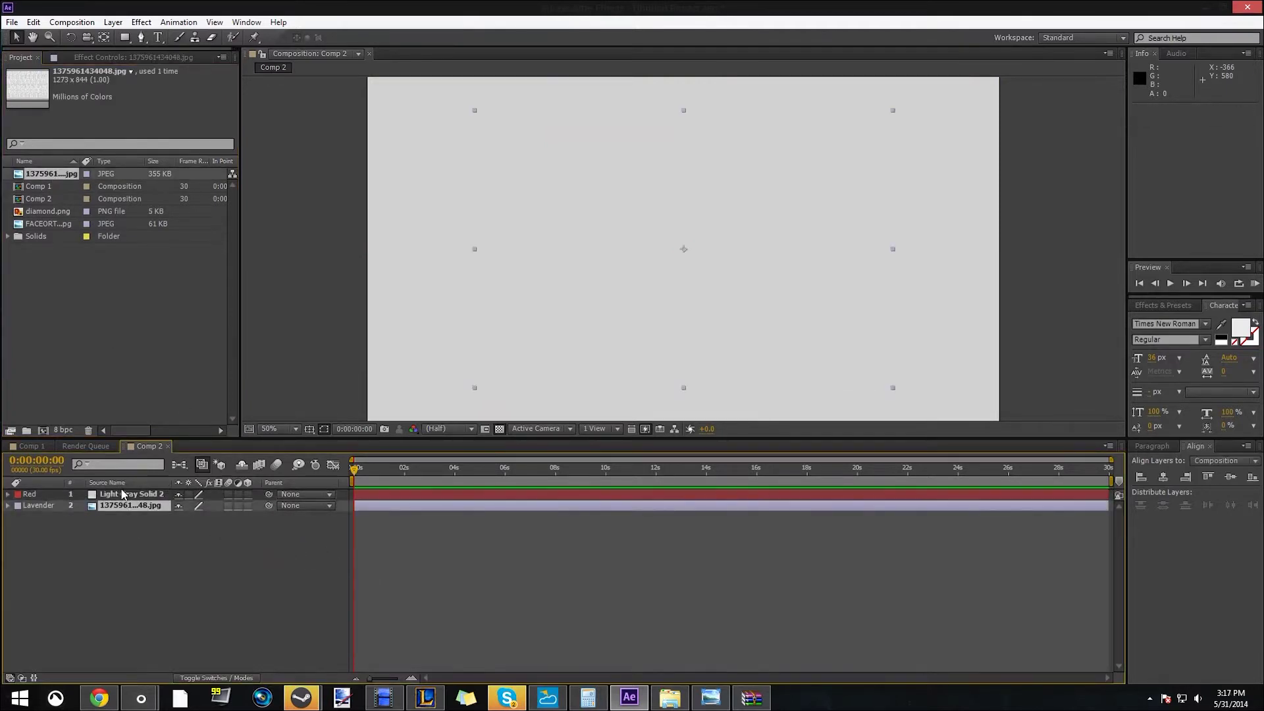
left_click_drag(125, 505, 131, 498)
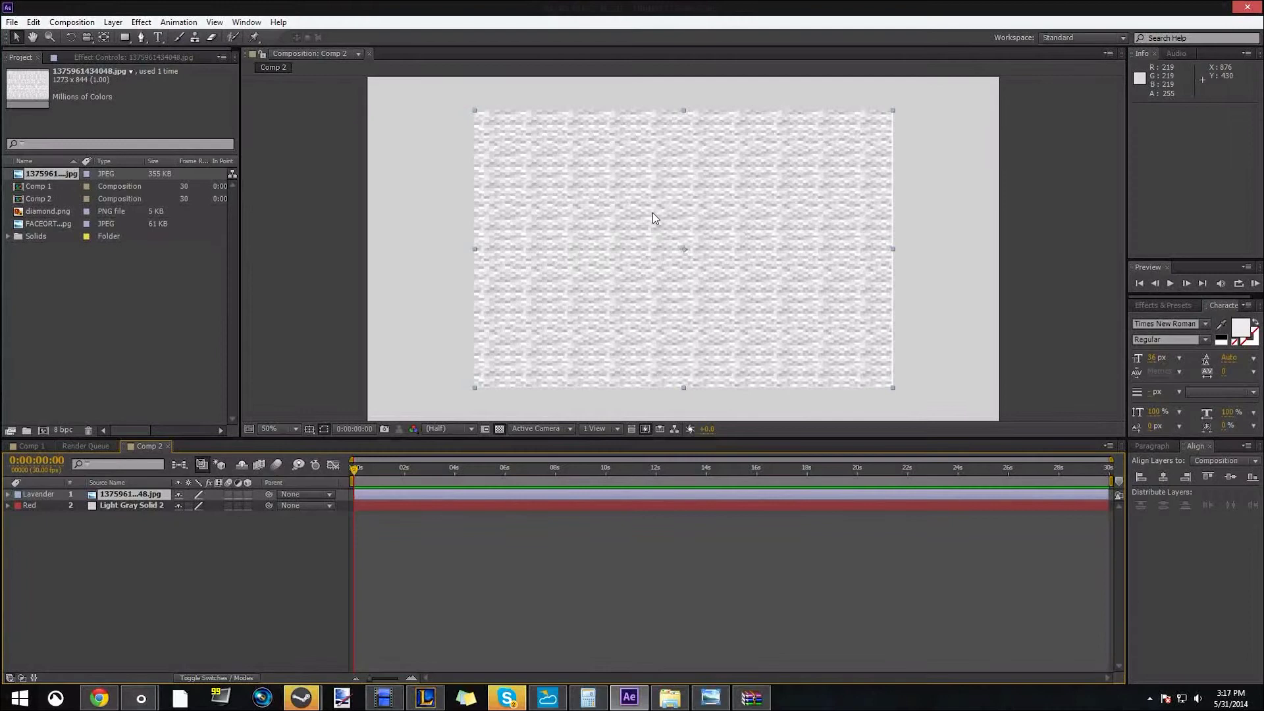
Step: Enlarge the wool image and position it as a strip along the frame bottom
left_click_drag(653, 212, 627, 229)
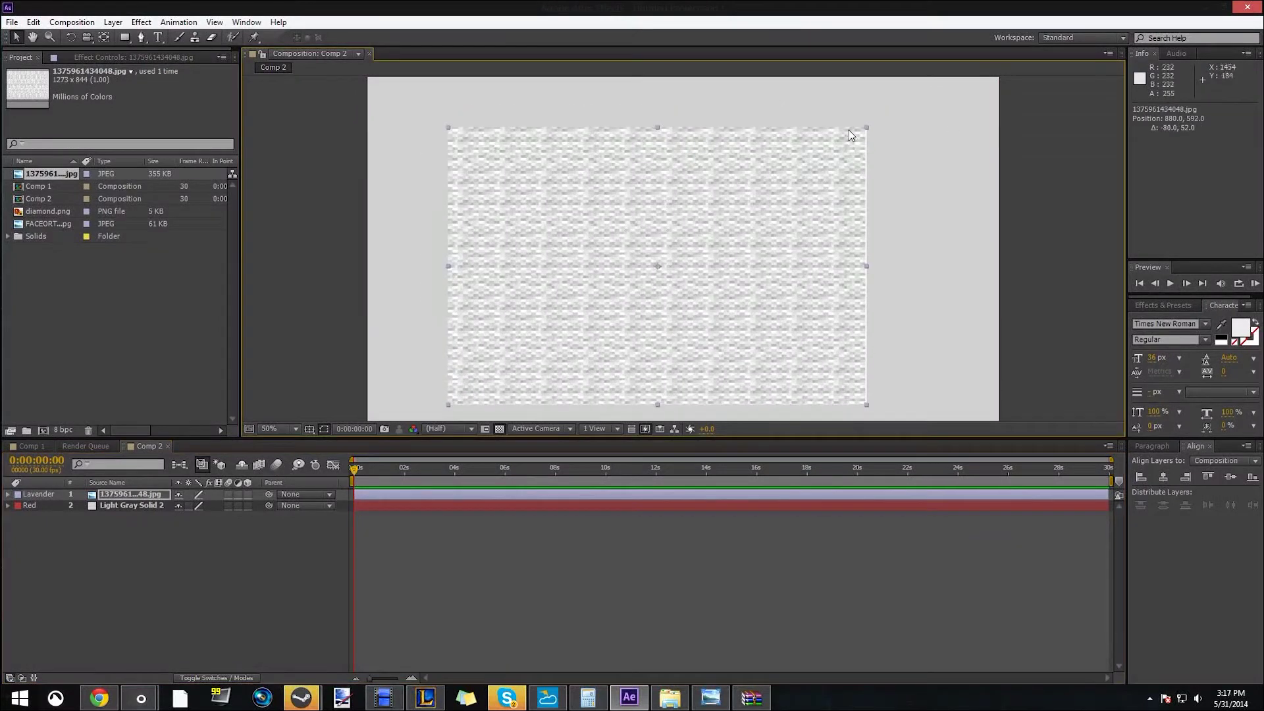
left_click_drag(866, 131, 1029, 71)
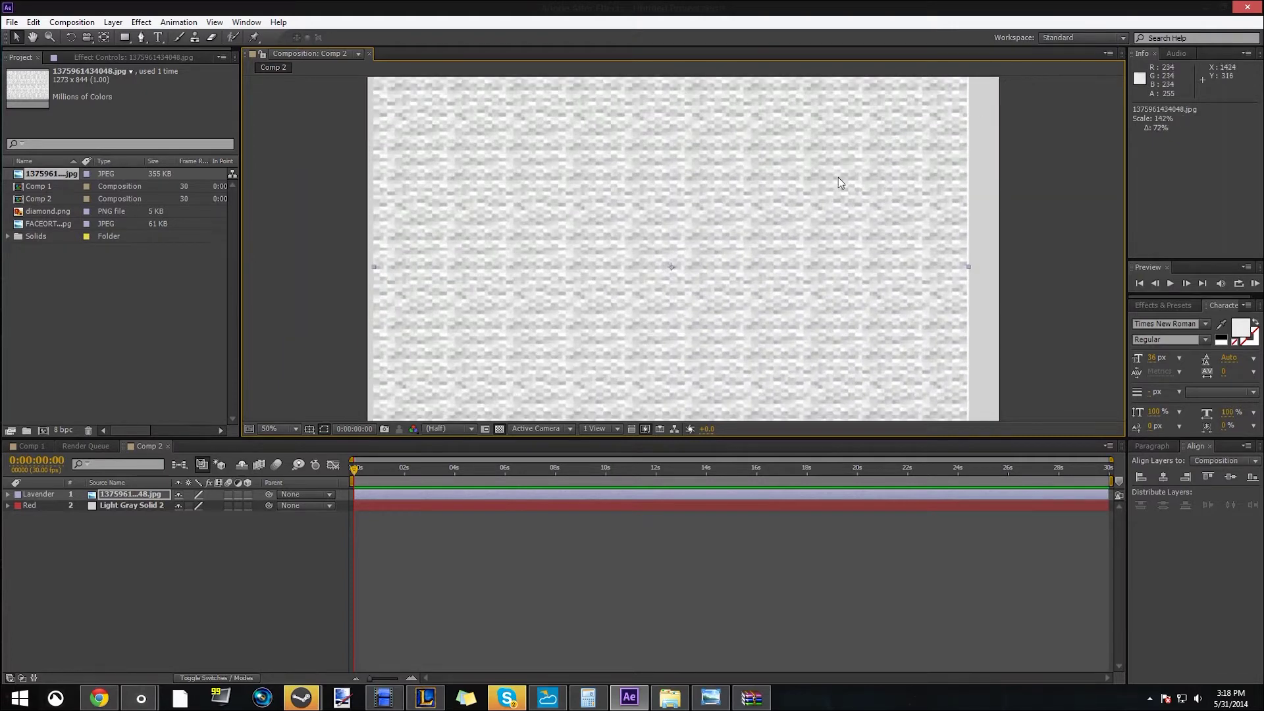
left_click_drag(701, 211, 847, 393)
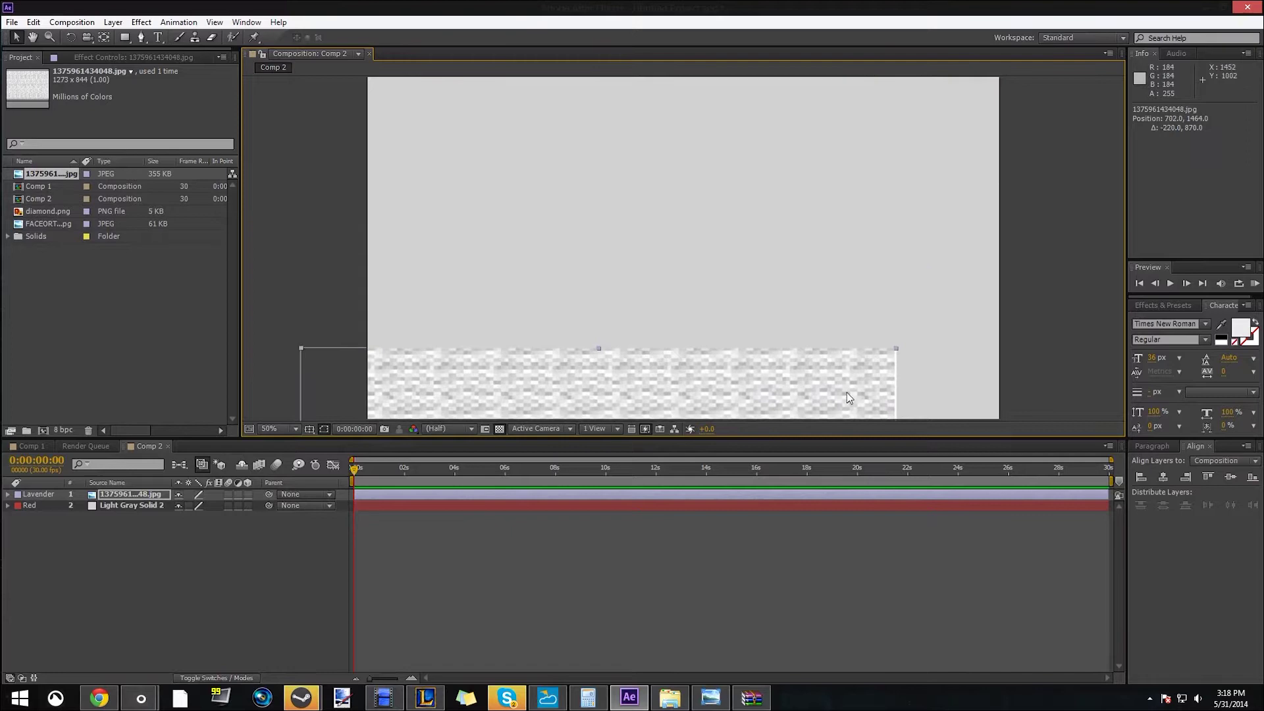
left_click_drag(898, 349, 1032, 288)
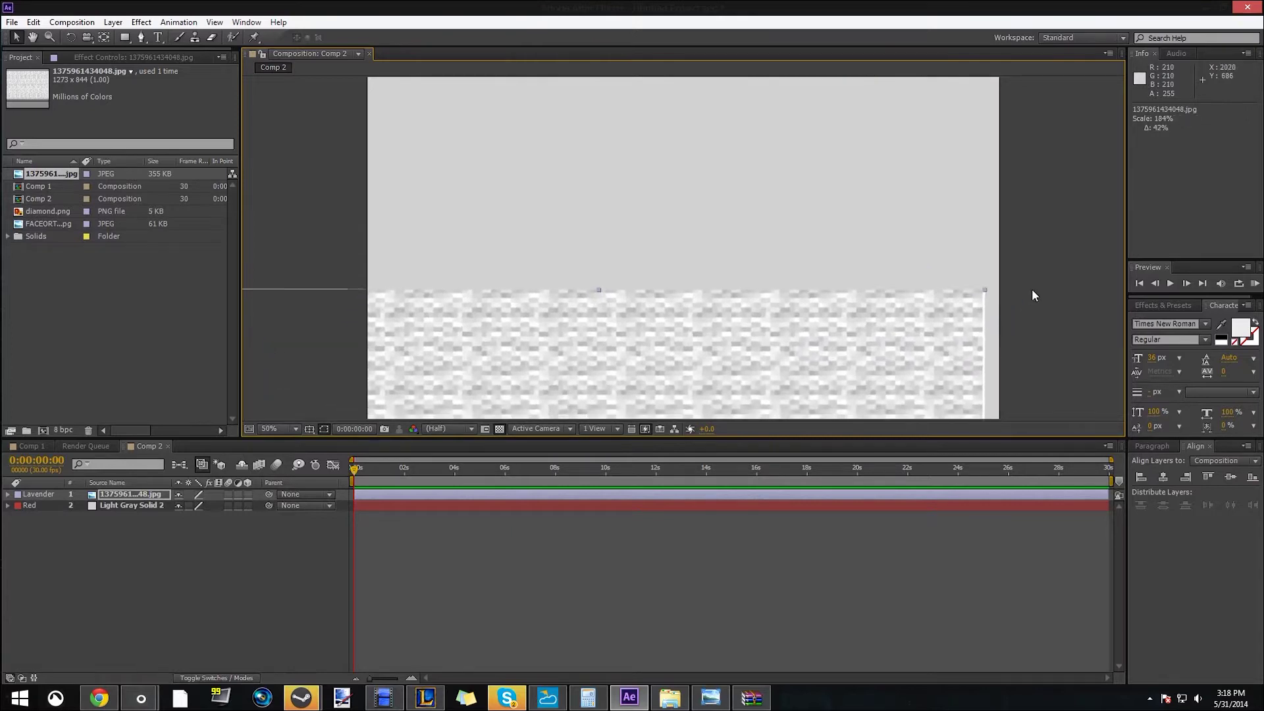
left_click_drag(762, 346, 816, 385)
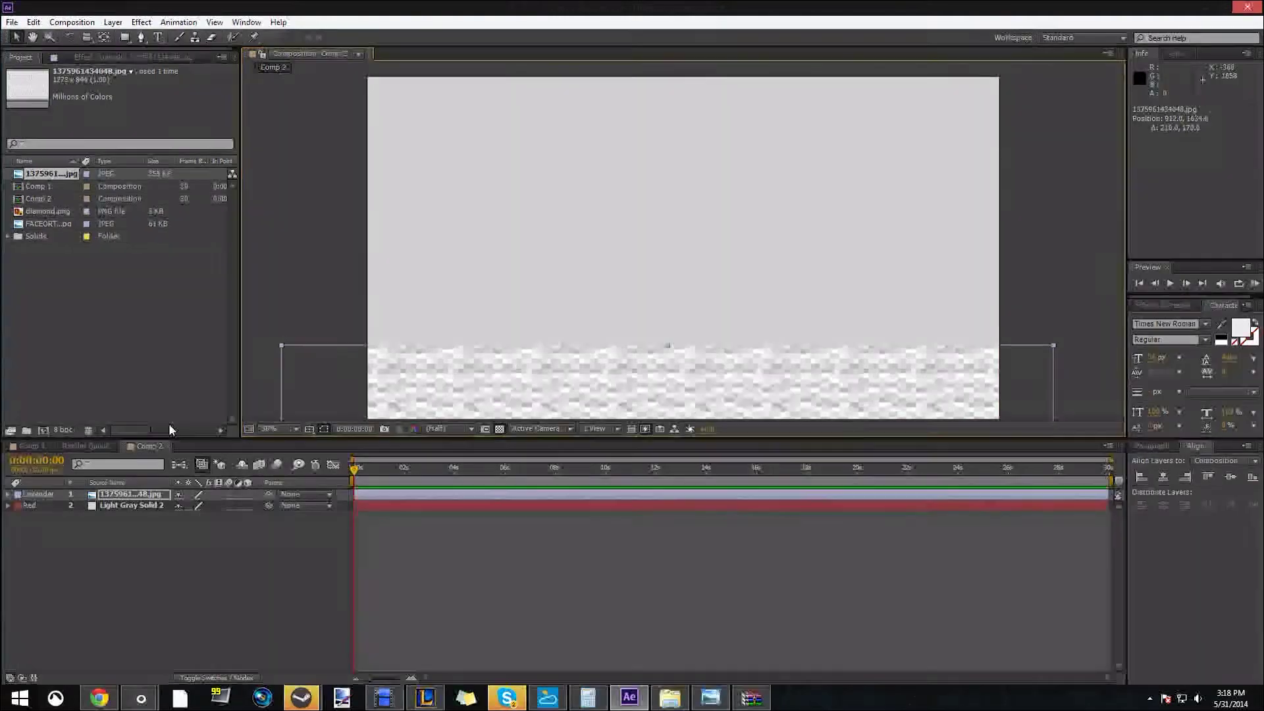
Step: Leave the YouTube outro video and return to the After Effects project
left_click(99, 698)
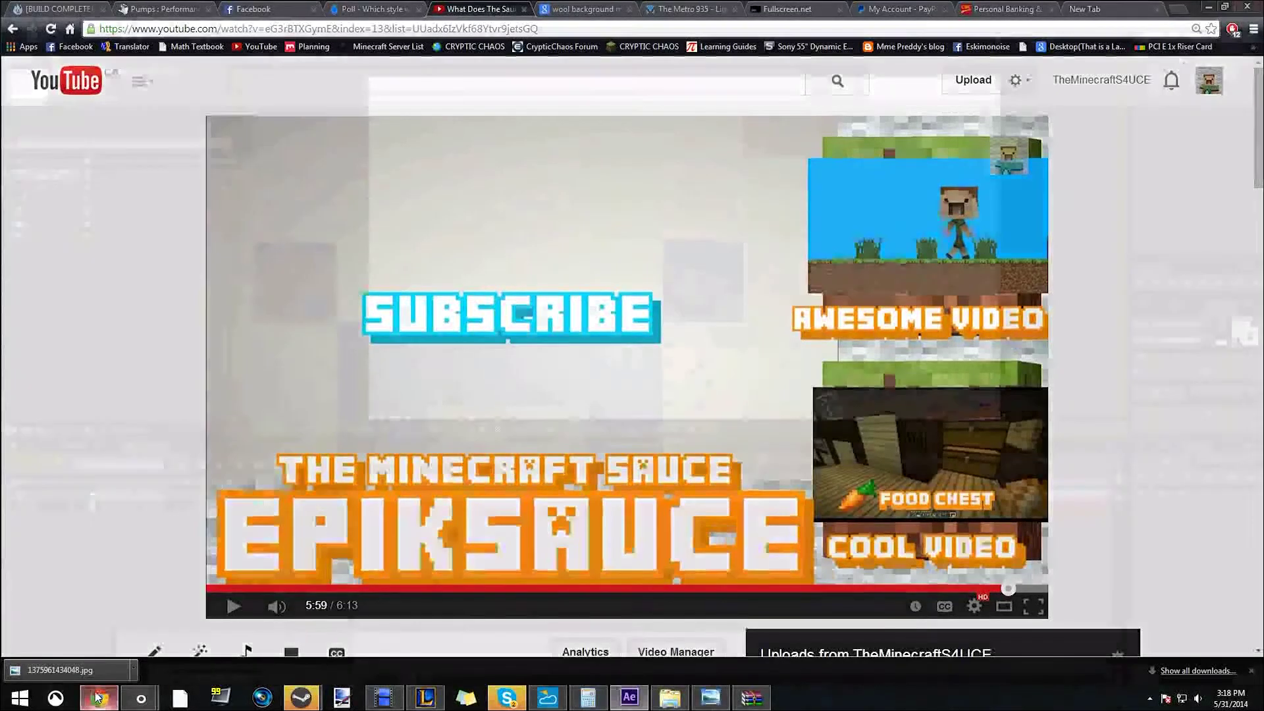
left_click(98, 696)
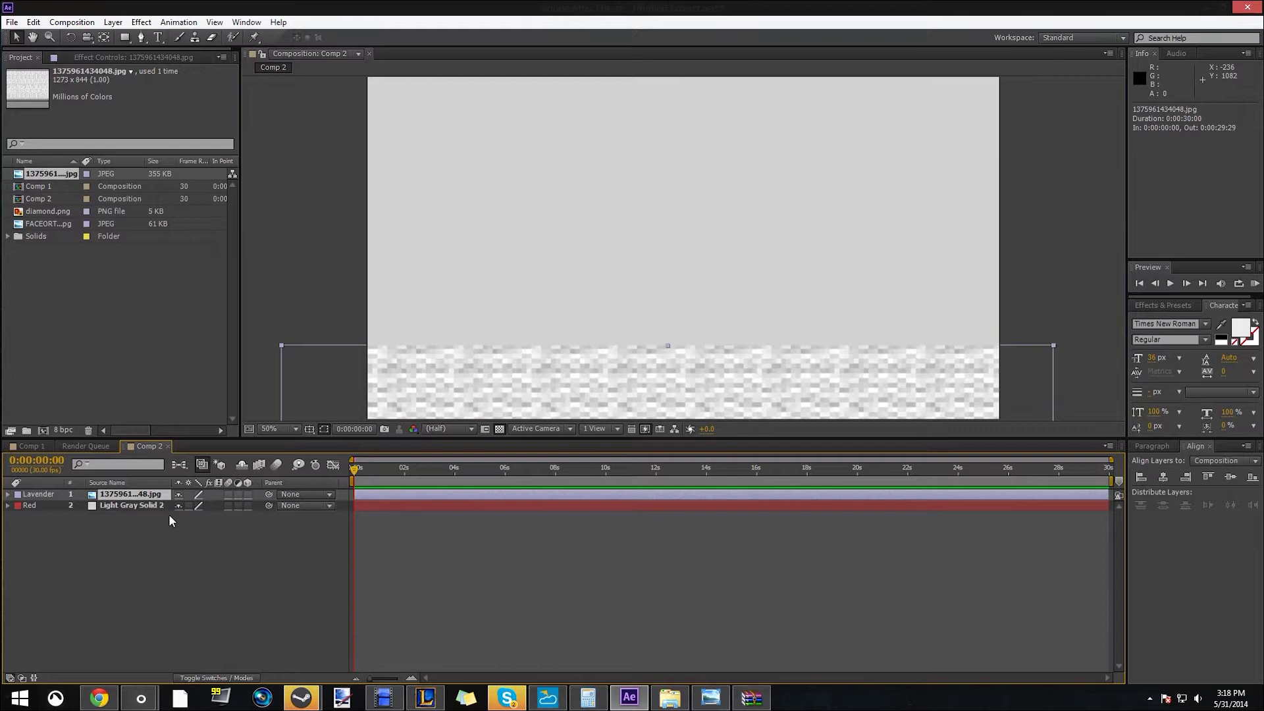
Step: Duplicate the wool layer and move the copy toward the upper right of the frame
key("ctrl+c")
key("ctrl+v")
left_click(153, 548)
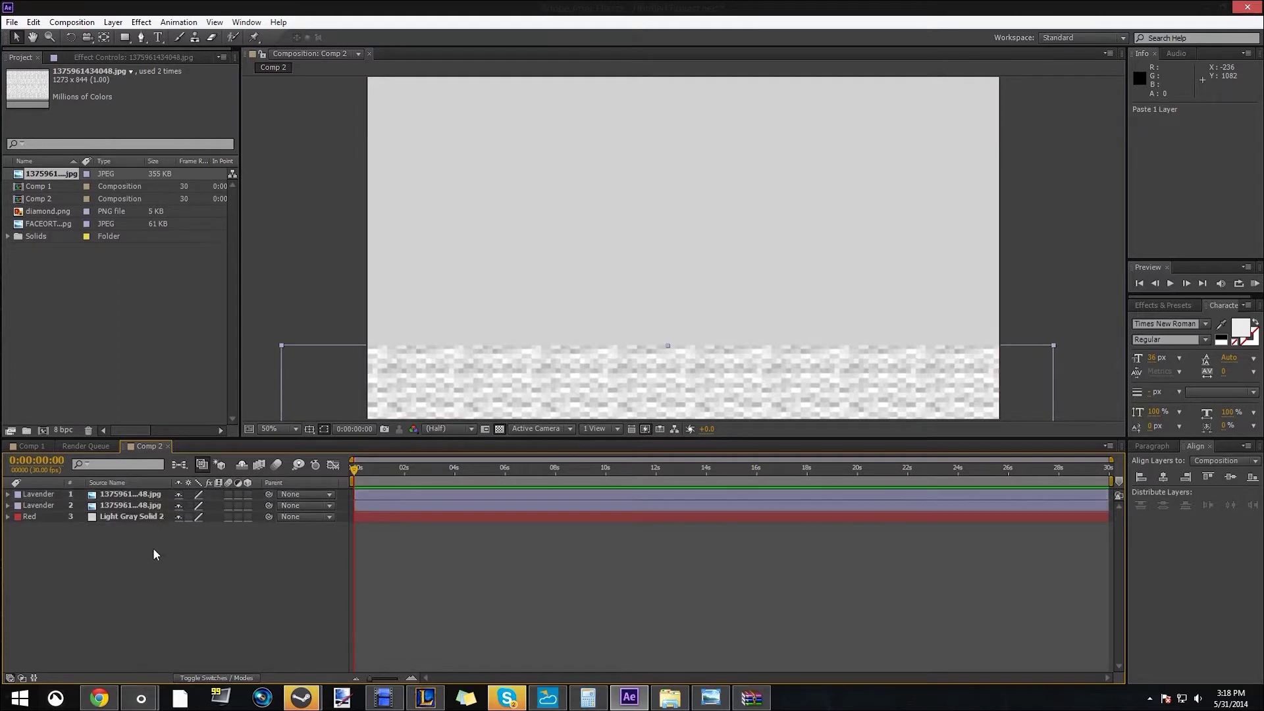
left_click(146, 500)
left_click_drag(491, 383, 846, 158)
left_click_drag(747, 325, 905, 223)
Step: Push the wool copy to cover the right edge, then select the grey background solid
left_click_drag(779, 314, 926, 284)
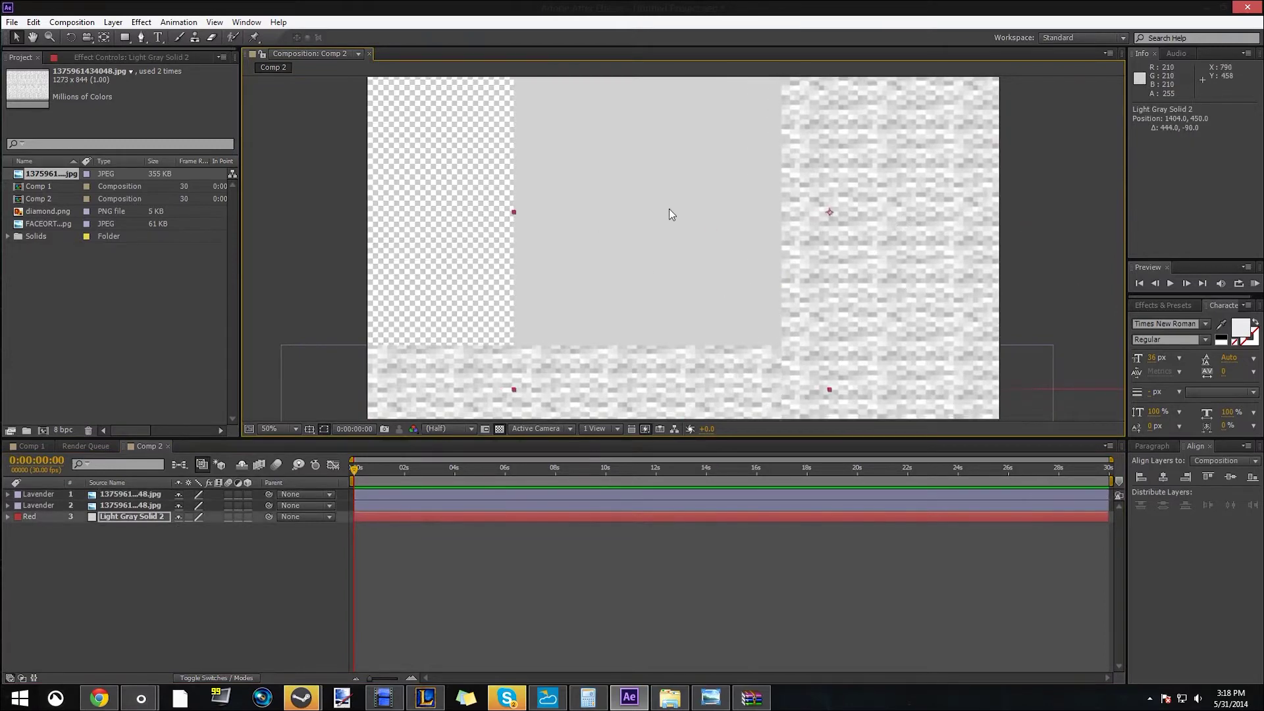
key("ctrl+z")
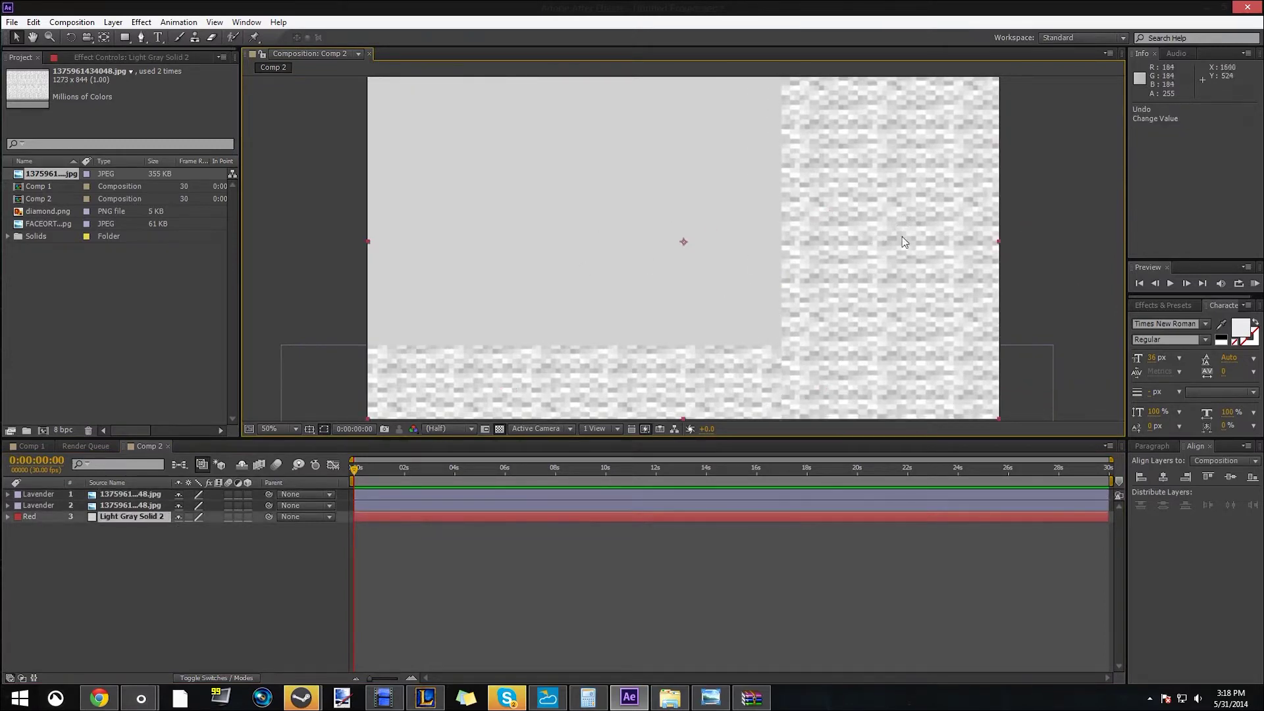
left_click_drag(907, 240, 972, 239)
key("ctrl+z")
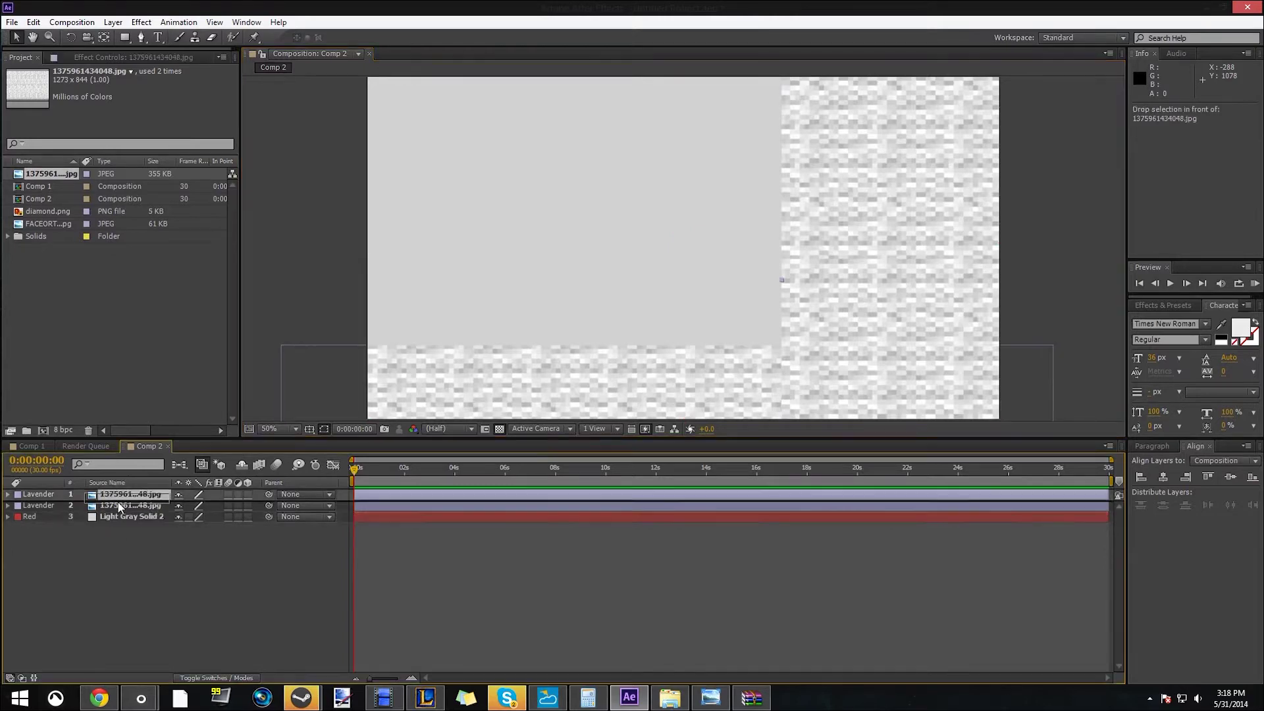
left_click_drag(119, 506, 119, 506)
left_click_drag(815, 247, 918, 175)
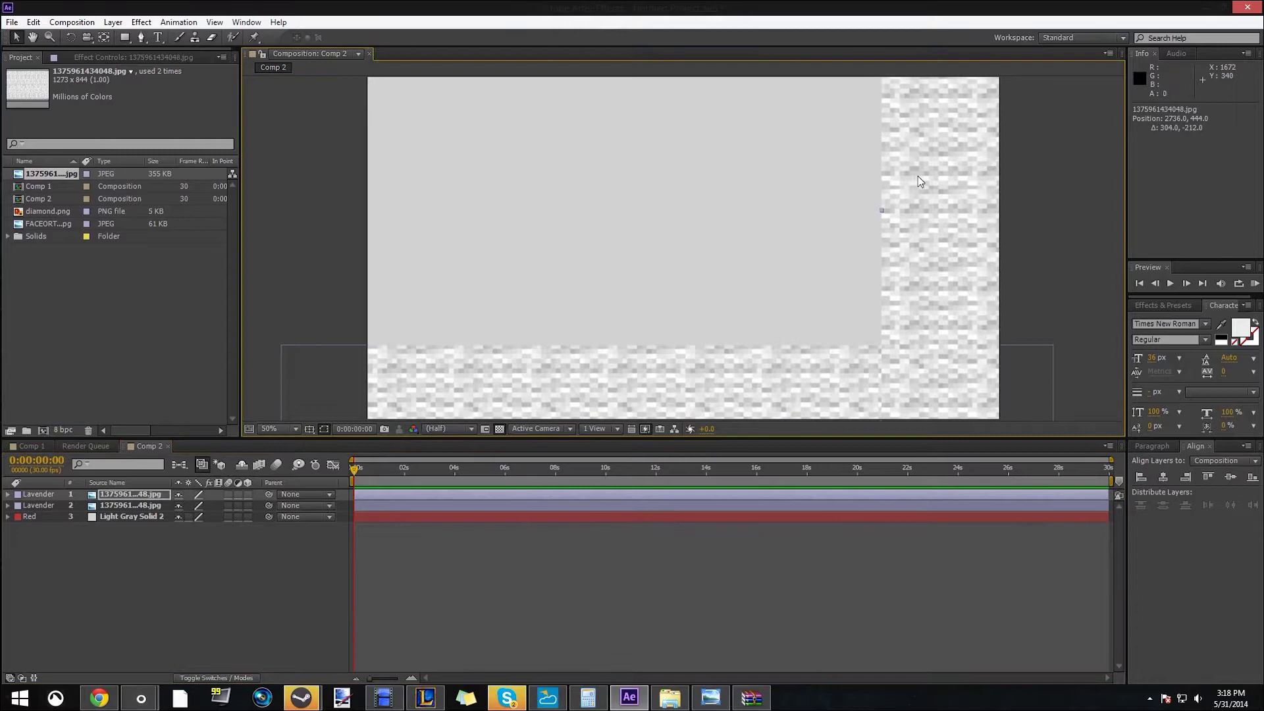
left_click(130, 517)
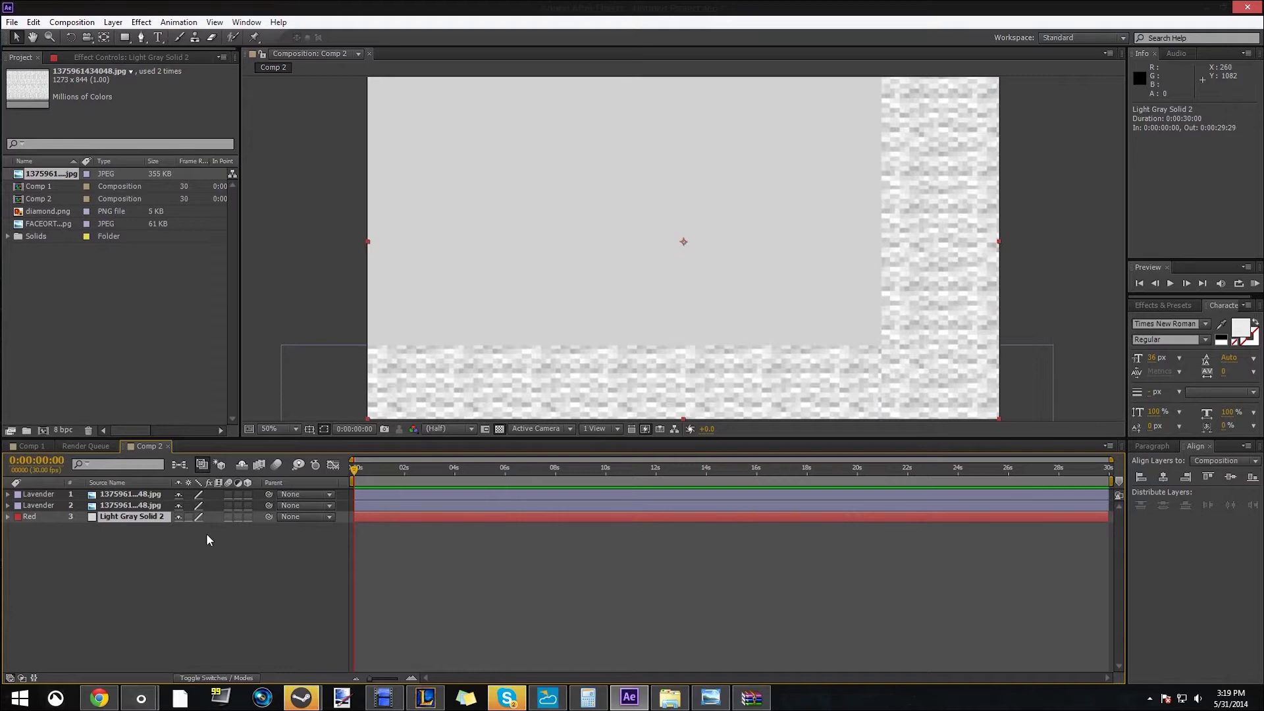
Step: Change the background solid's colour in Solid Settings to near white (F9F9F9)
key("ctrl+shift+y")
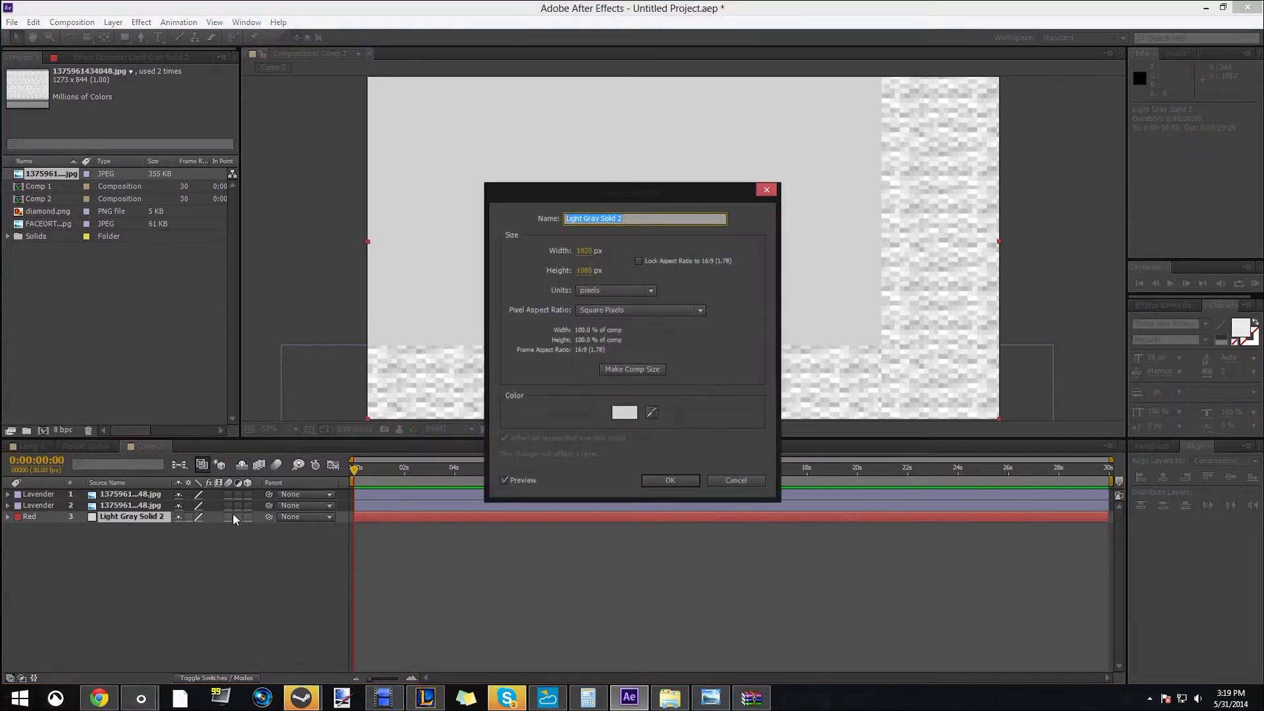
left_click(623, 412)
mouse_move(39, 57)
left_mouse_down()
mouse_move(16, 33)
mouse_move(1, 37)
left_mouse_up()
left_click(303, 31)
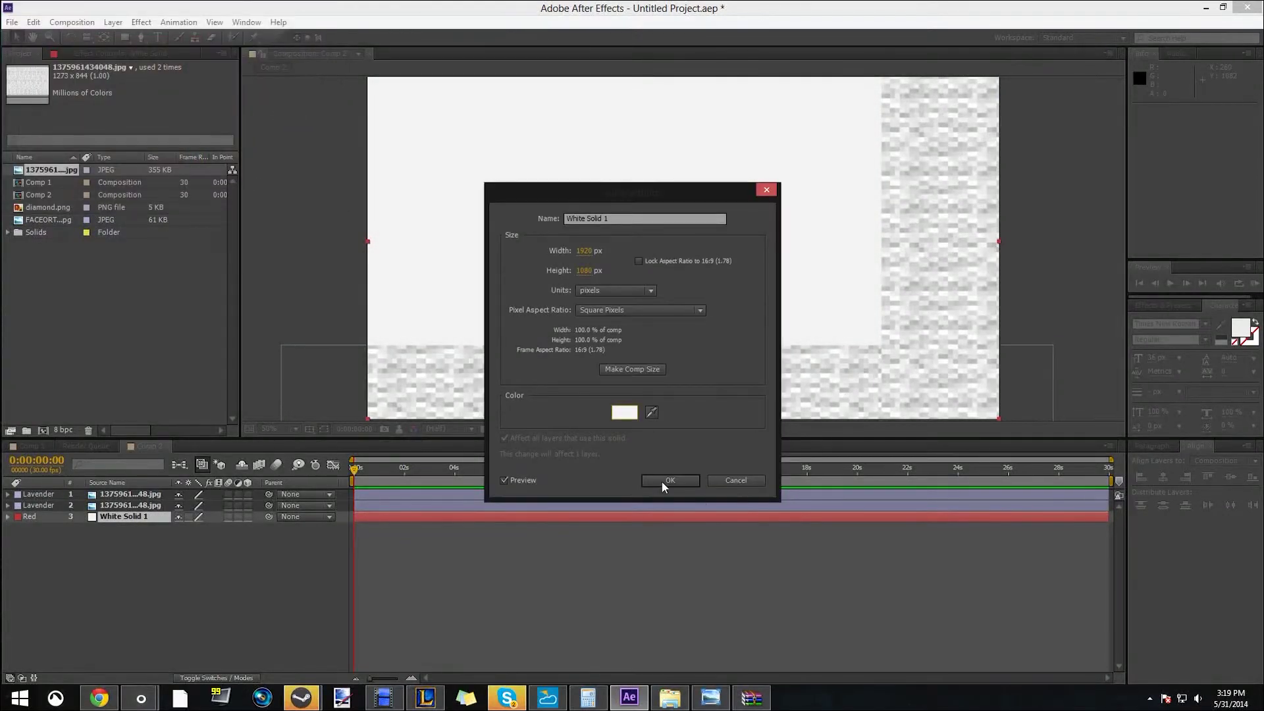
left_click(662, 478)
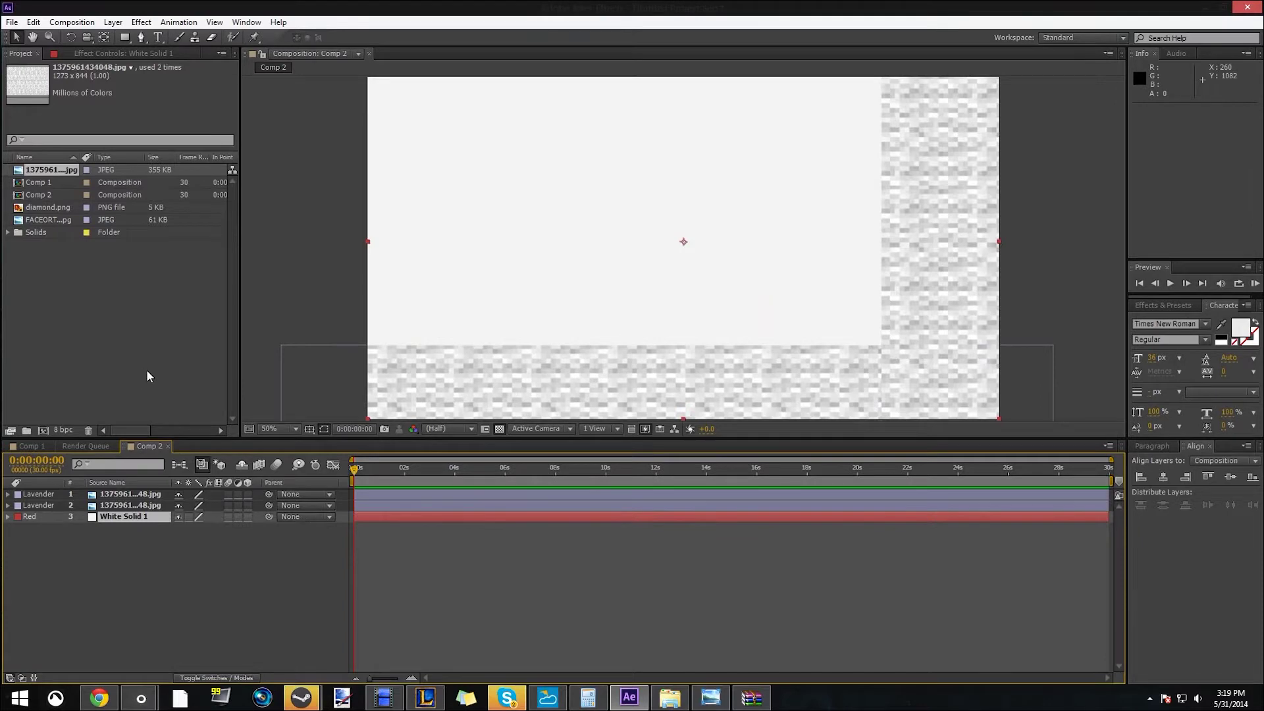
Step: Import BlockOrtho.png from the Desktop and add it as Comp 2's top layer
left_click(51, 218)
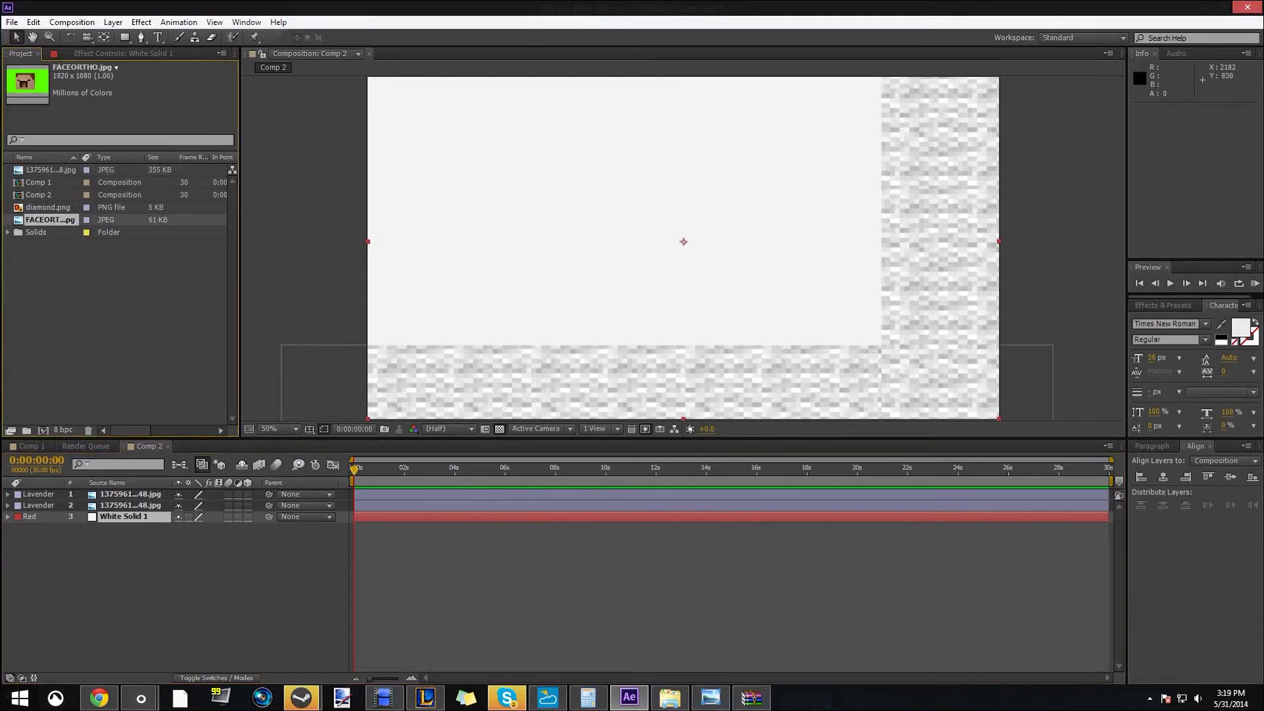
key("alt+Tab")
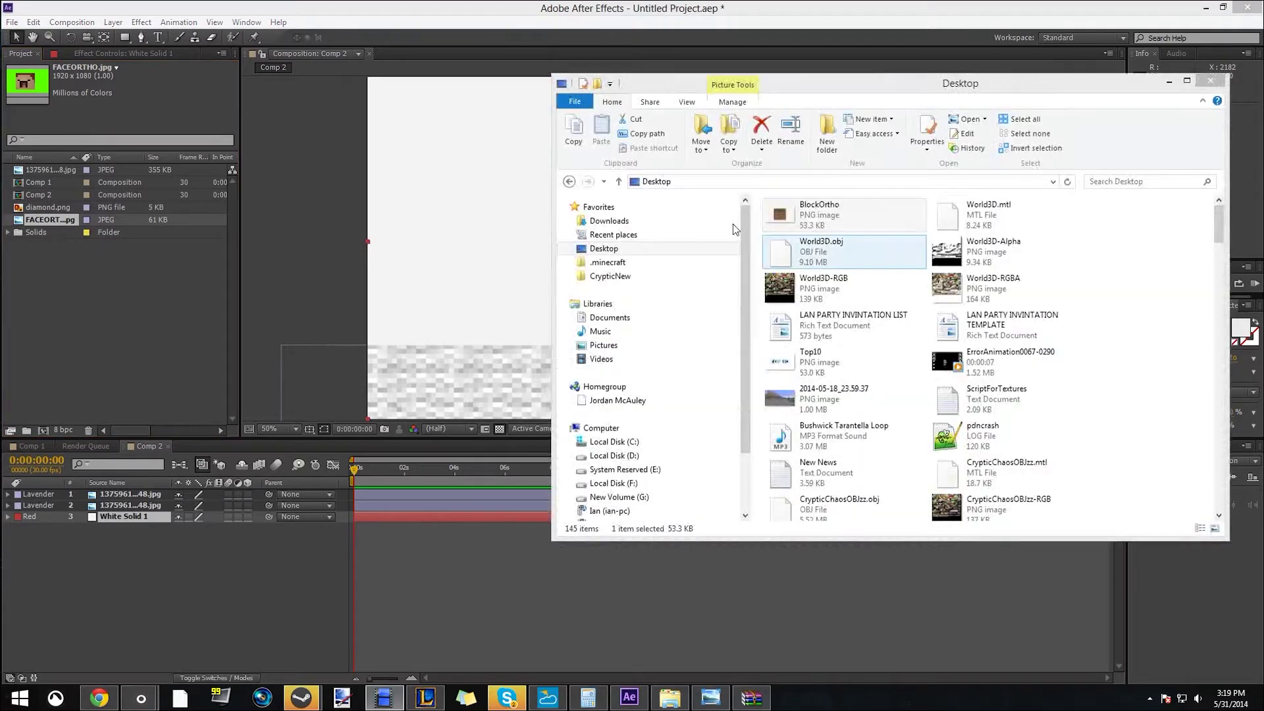
left_click(860, 218)
left_click_drag(875, 212, 113, 286)
left_click_drag(46, 184, 214, 488)
Step: Scale the grass block to 35% and position it in the composition
left_click_drag(650, 222, 485, 253)
key("comma")
key("comma")
key("comma")
key("comma")
key("period")
left_click_drag(758, 171, 707, 214)
left_click_drag(606, 248, 792, 258)
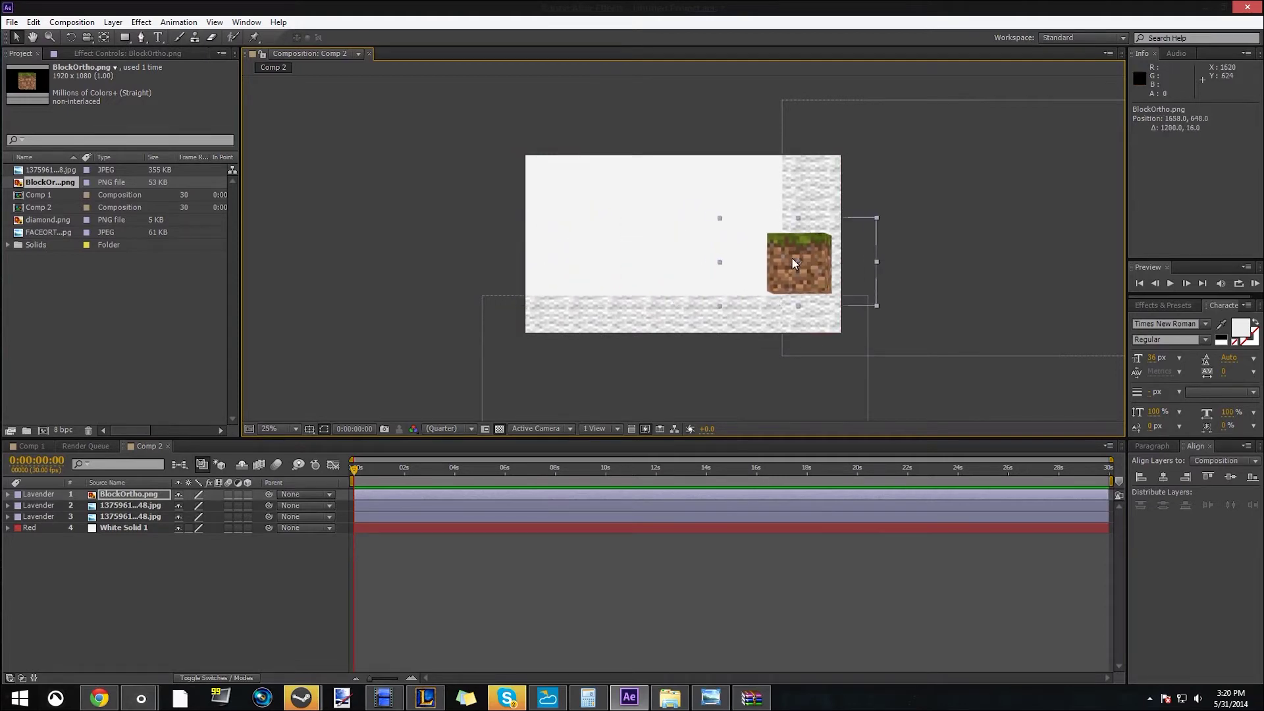
Step: Rescale the BlockOrtho grass block to about 59% and fine-tune its size and position
key("period")
left_click_drag(714, 261, 579, 274)
left_click_drag(729, 260, 732, 257)
left_click_drag(925, 187, 955, 170)
left_click_drag(719, 257, 709, 245)
left_click_drag(481, 212, 486, 241)
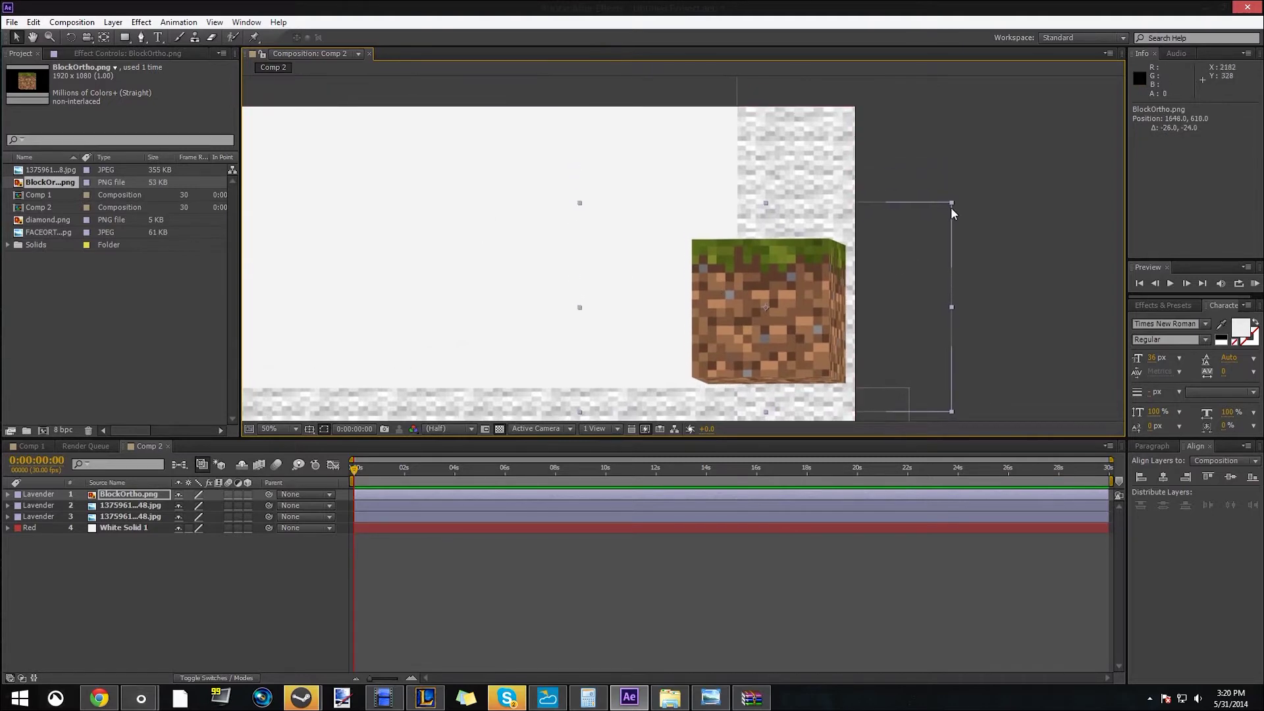
left_click_drag(954, 206, 935, 211)
left_click_drag(780, 283, 783, 283)
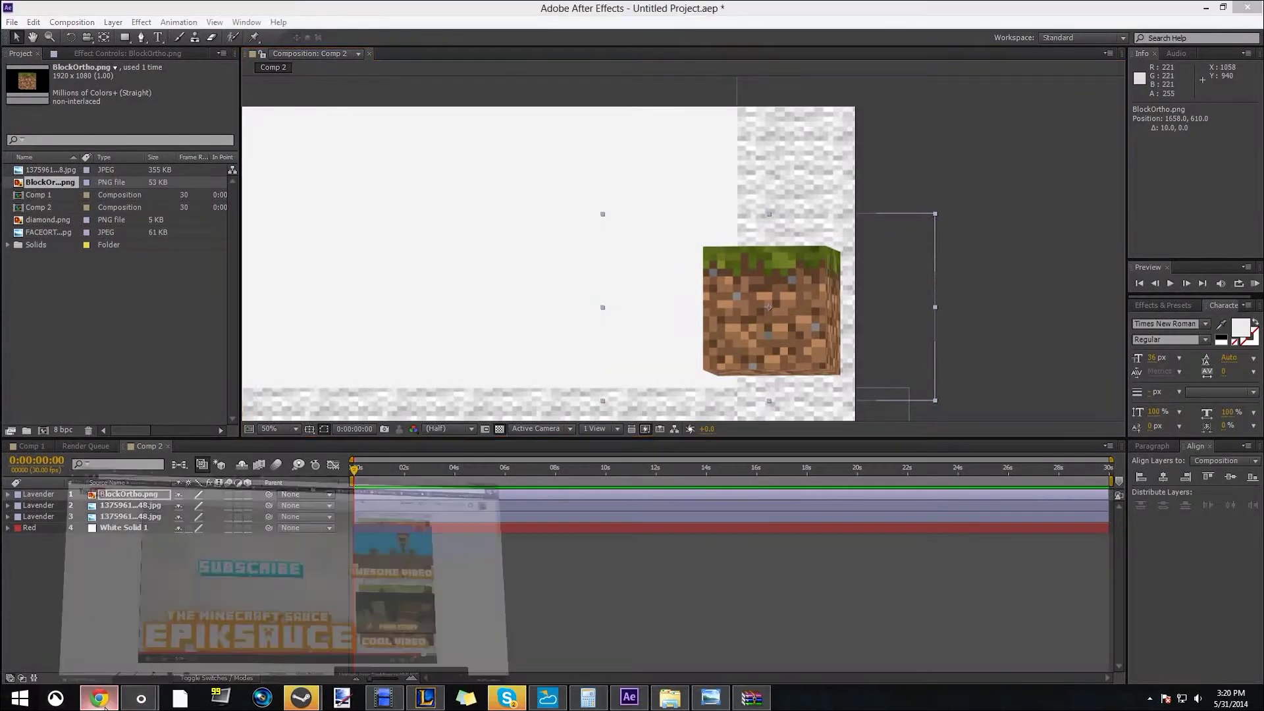
Step: Check the YouTube reference, then move the grass block down to the lower right corner
left_click(104, 703)
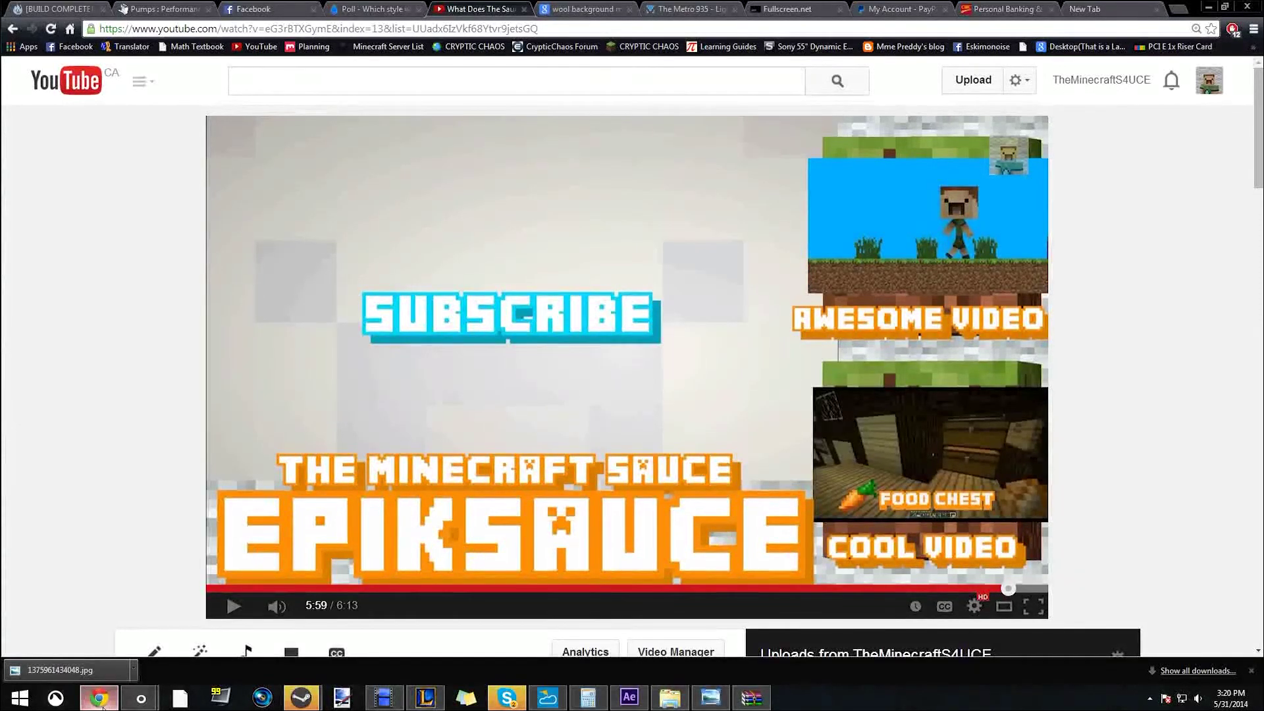
left_click(100, 699)
left_click_drag(744, 314, 747, 343)
left_click_drag(970, 312, 955, 212)
left_click_drag(765, 210, 749, 329)
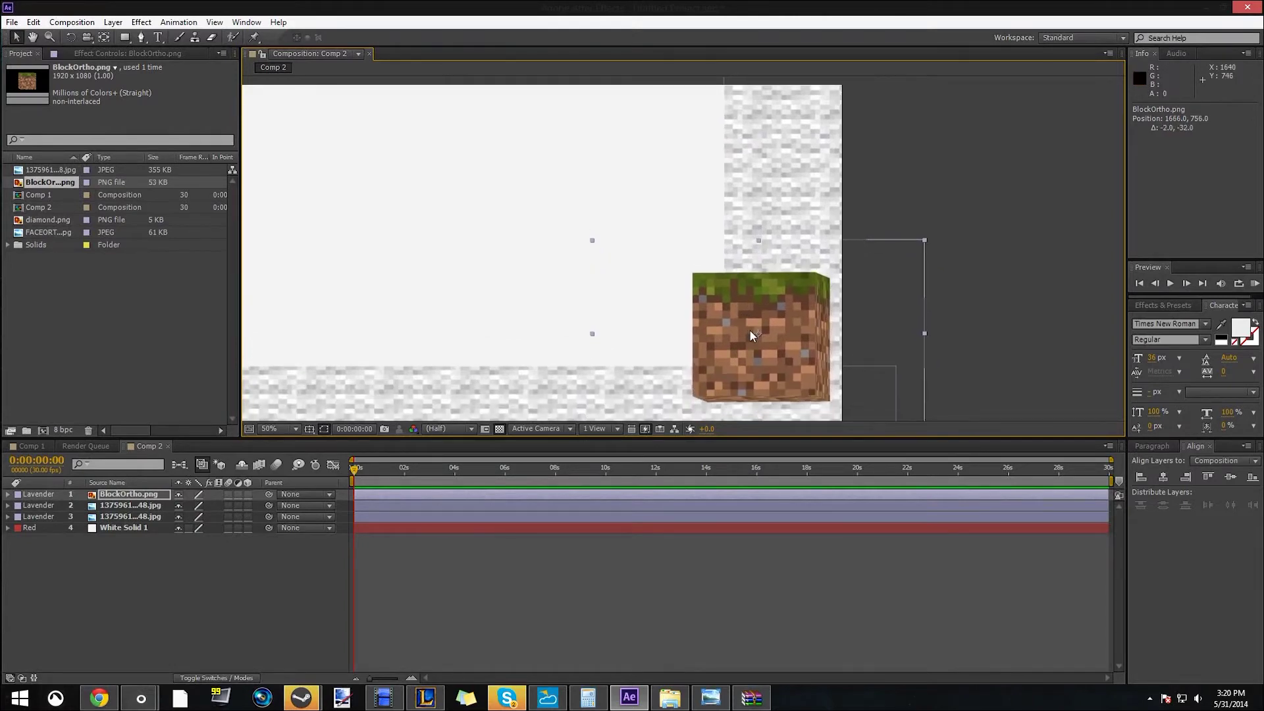
Step: Duplicate the BlockOrtho layer and place the copy above the first block at the right edge
left_click(125, 495)
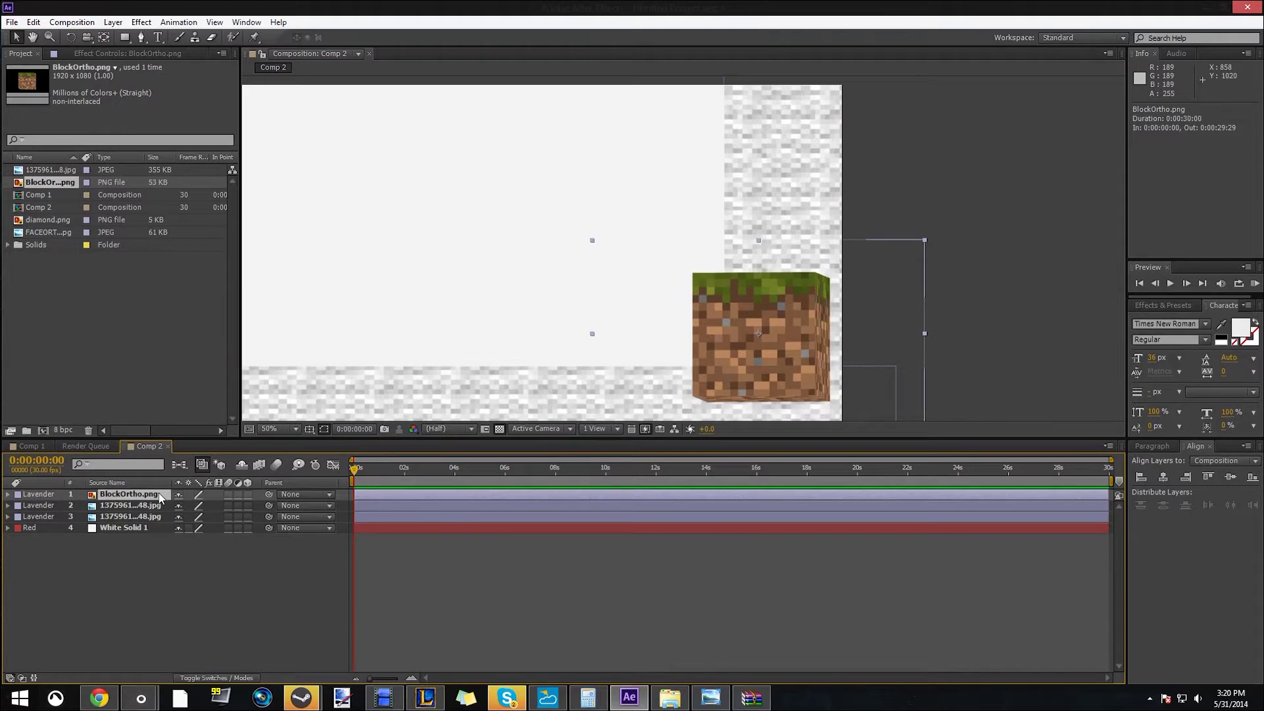
key("ctrl+d")
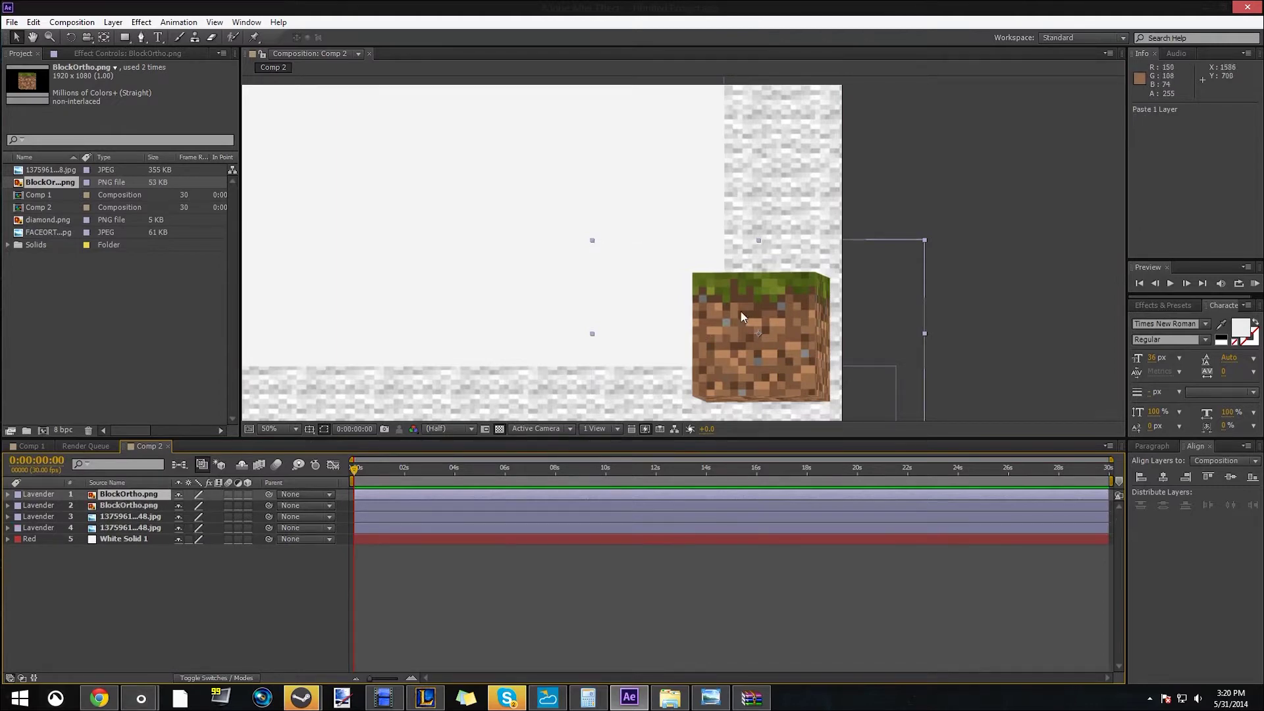
left_click_drag(764, 263, 750, 148)
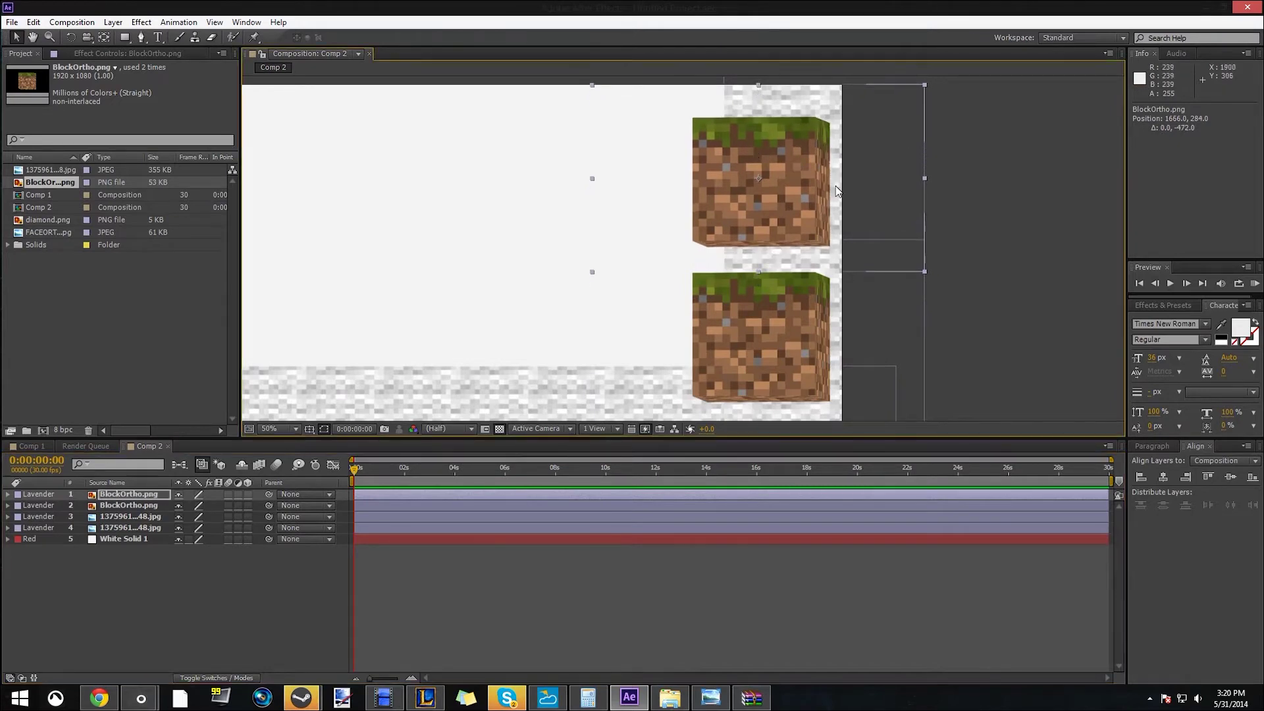
left_click_drag(835, 186, 844, 200)
left_click_drag(652, 146, 590, 108)
left_click(637, 145)
left_click_drag(638, 151, 652, 217)
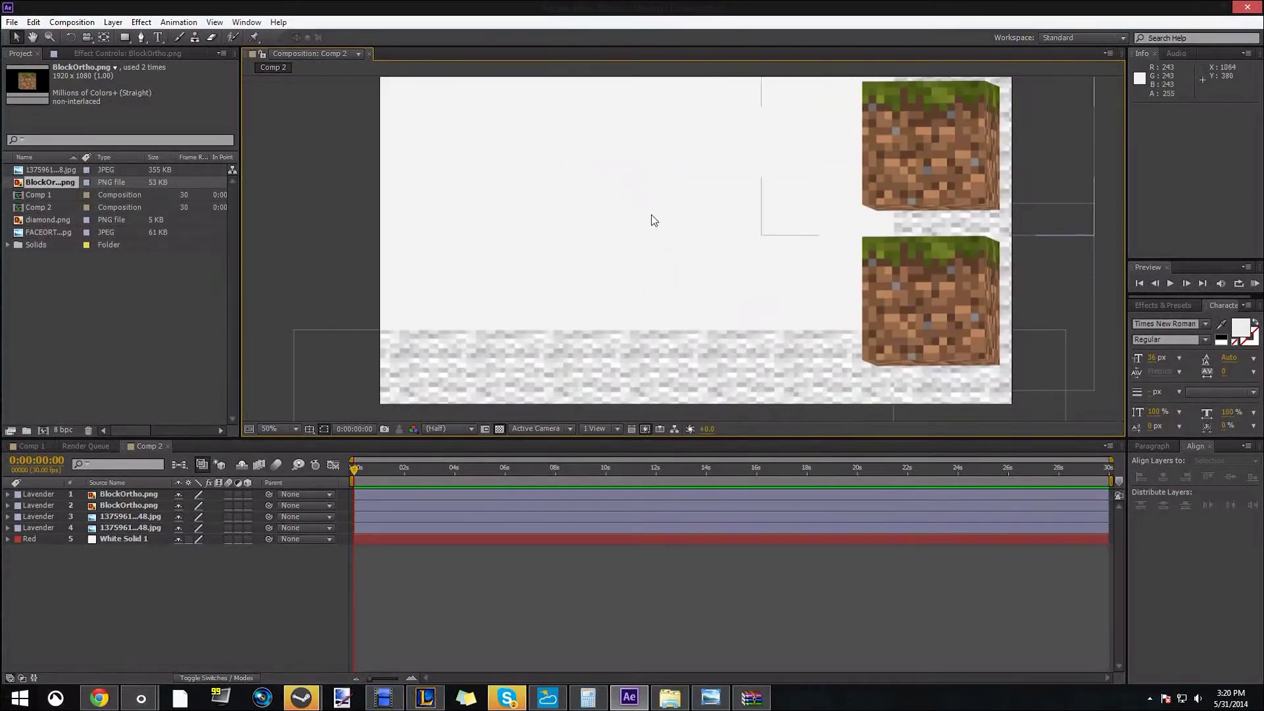
Step: Back out of the Type tool and restore the upper grass block copy
key("ctrl+t")
key("ctrl+z")
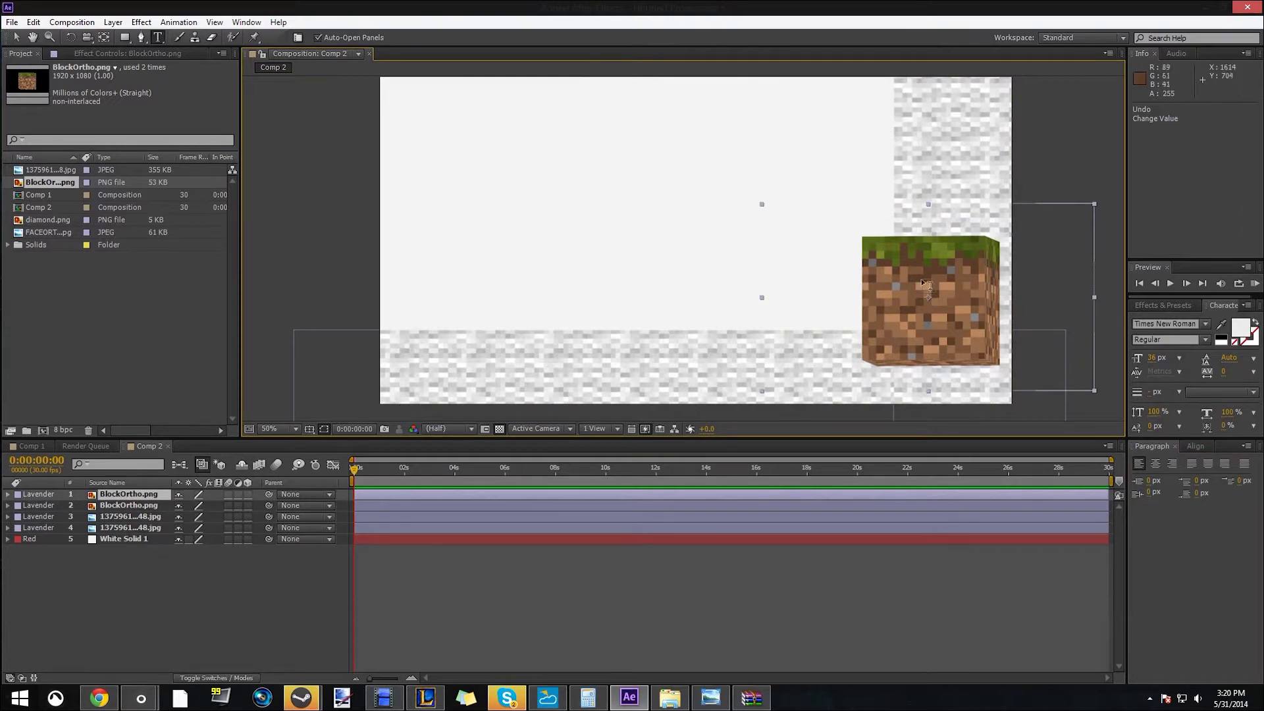
left_click(18, 38)
key("ctrl+shift+z")
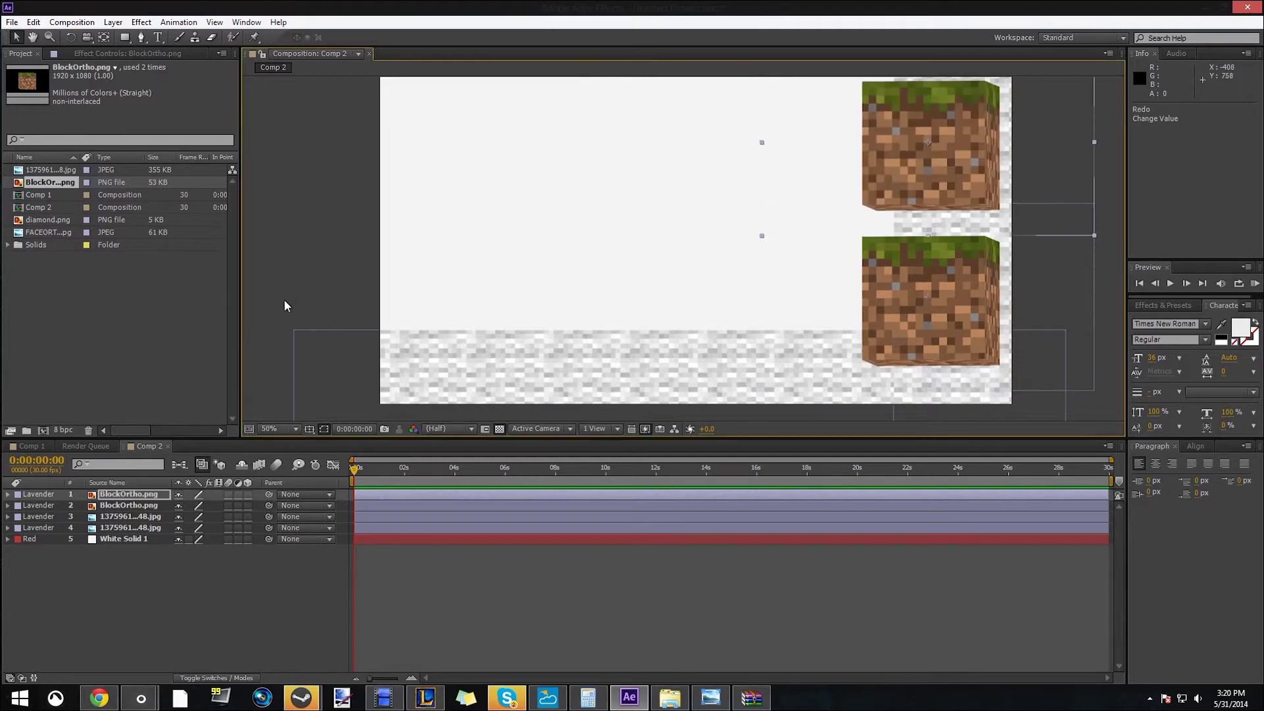
left_click_drag(810, 213, 785, 149)
Step: Add a new text layer to Comp 2 from the layer context menu
right_click(141, 579)
mouse_move(251, 432)
left_click(368, 456)
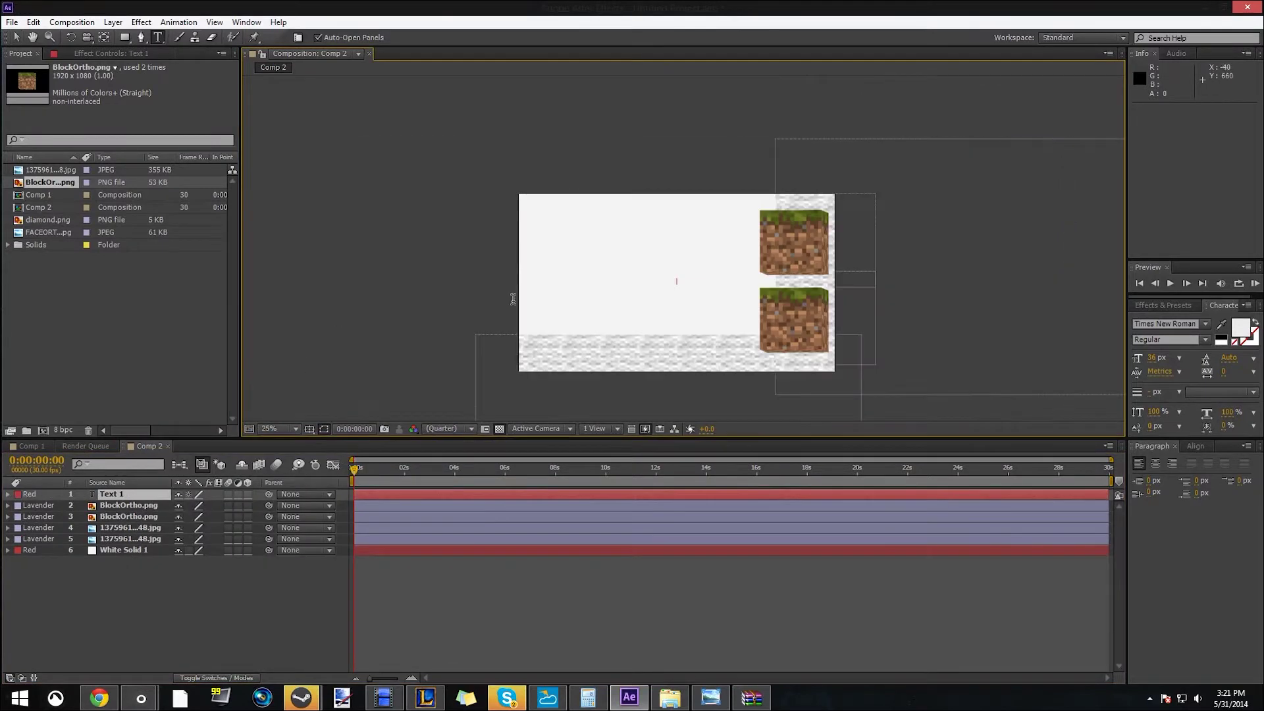
left_click_drag(657, 249, 653, 222)
scroll(653, 222, "down", 3)
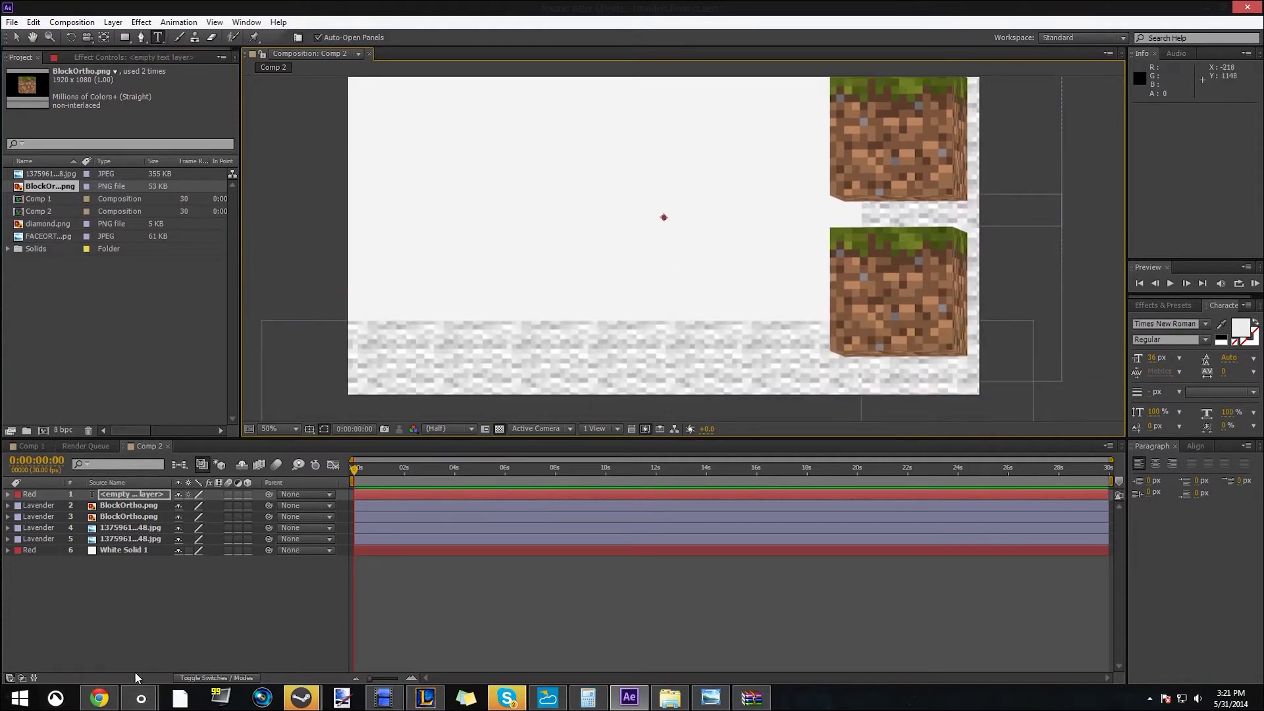
Step: Check the reference outro, then type 'MinecraftMod' into the composition as title text
left_click(106, 699)
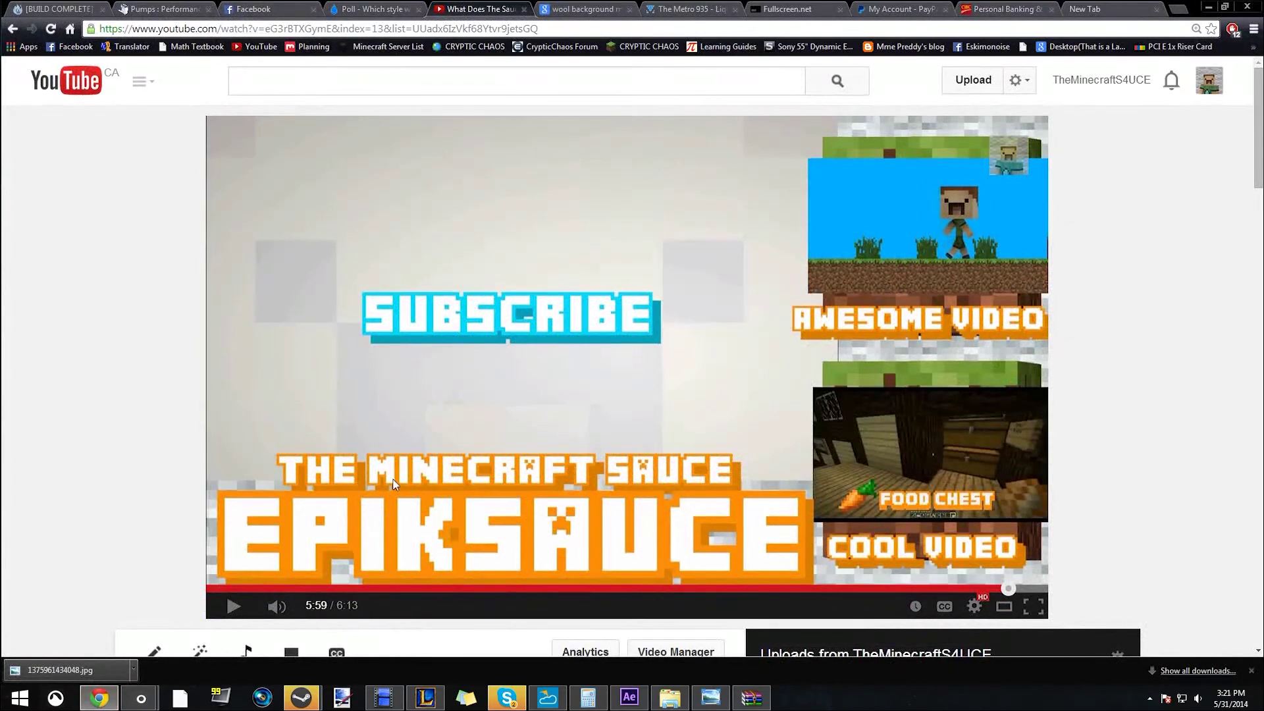
left_click(99, 698)
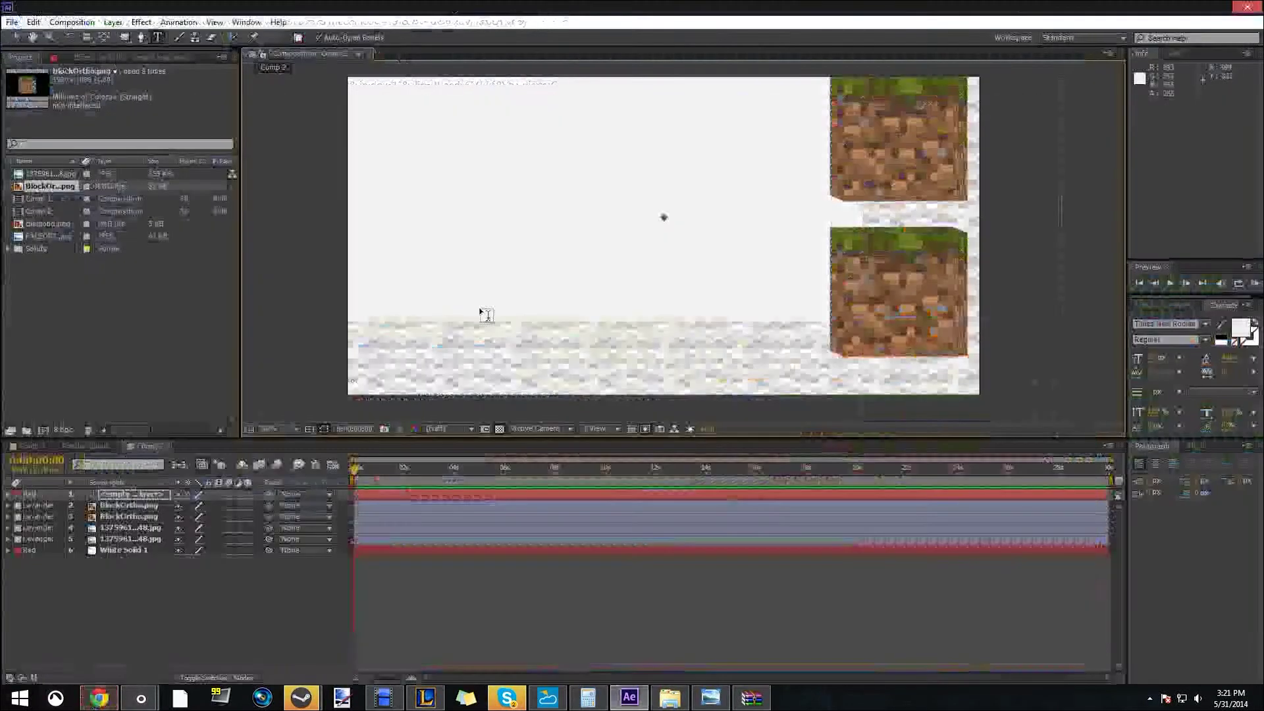
left_click(453, 259)
type("Minecraft")
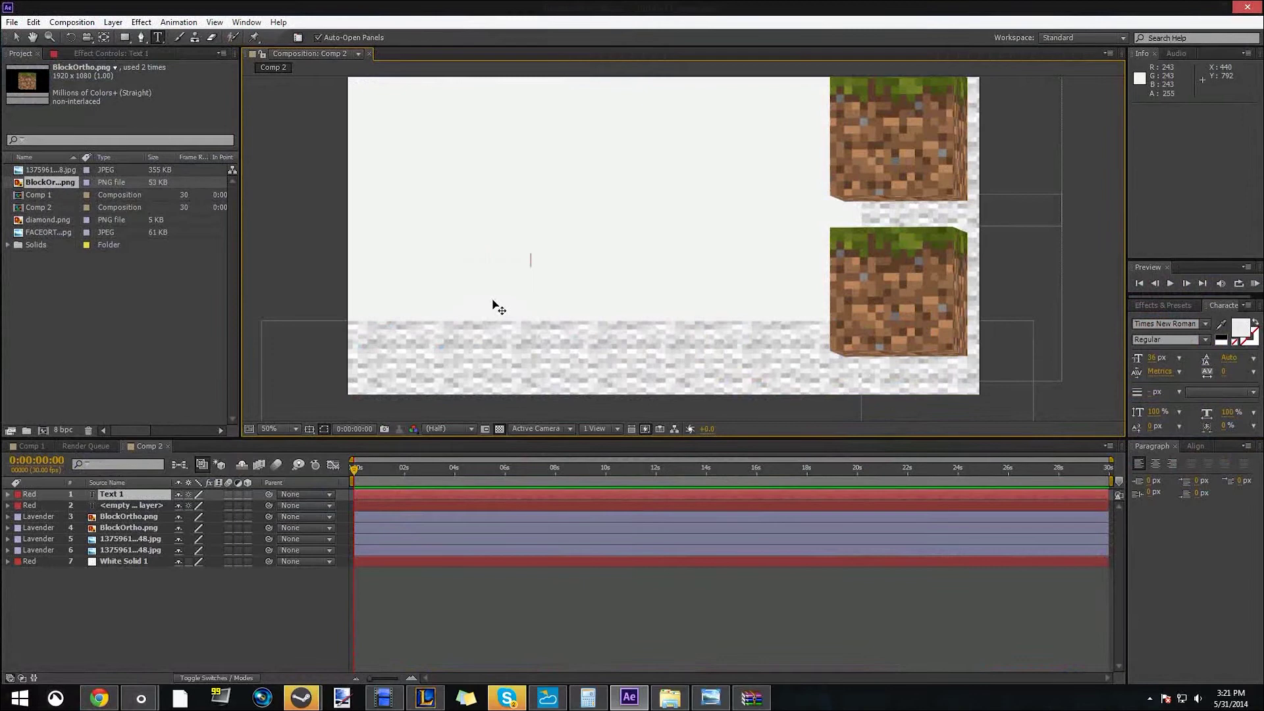
type("Mod")
Step: Set the whole title in MineCrafter 2.0, enlarge its font size, and compare with the reference
left_click(1204, 325)
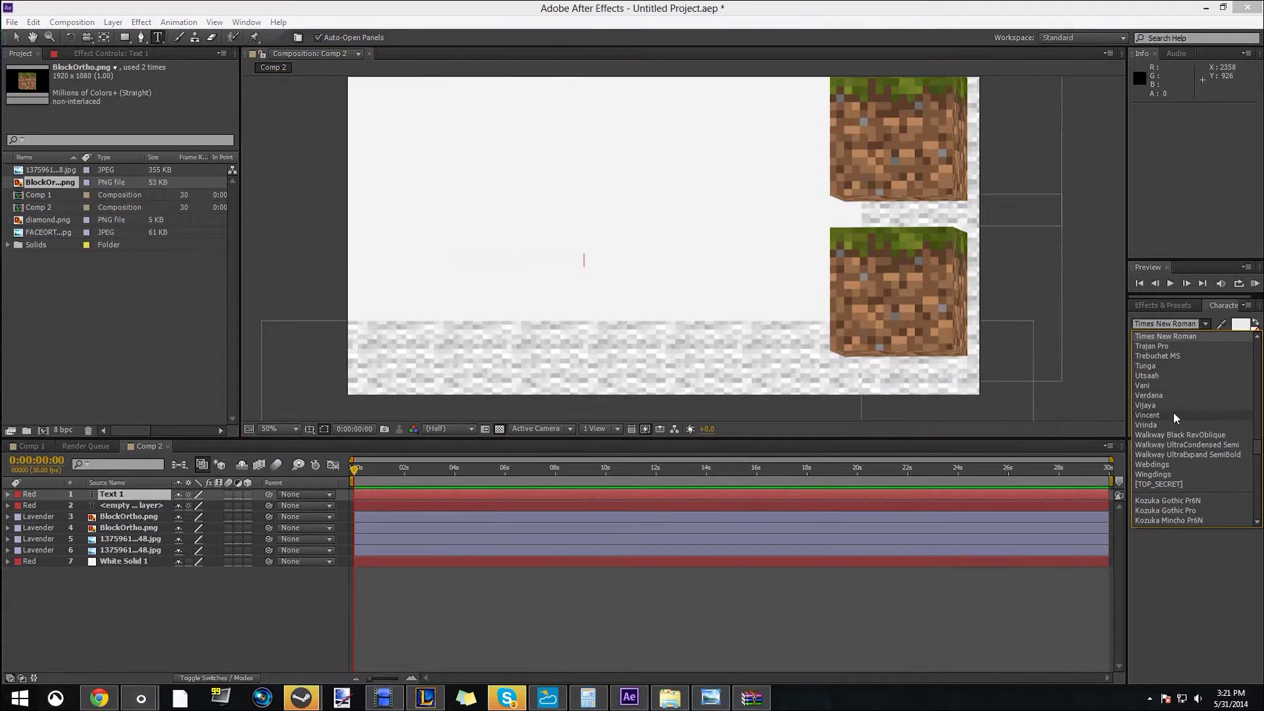
scroll(1173, 412, "down", 3)
scroll(1173, 415, "down", 4)
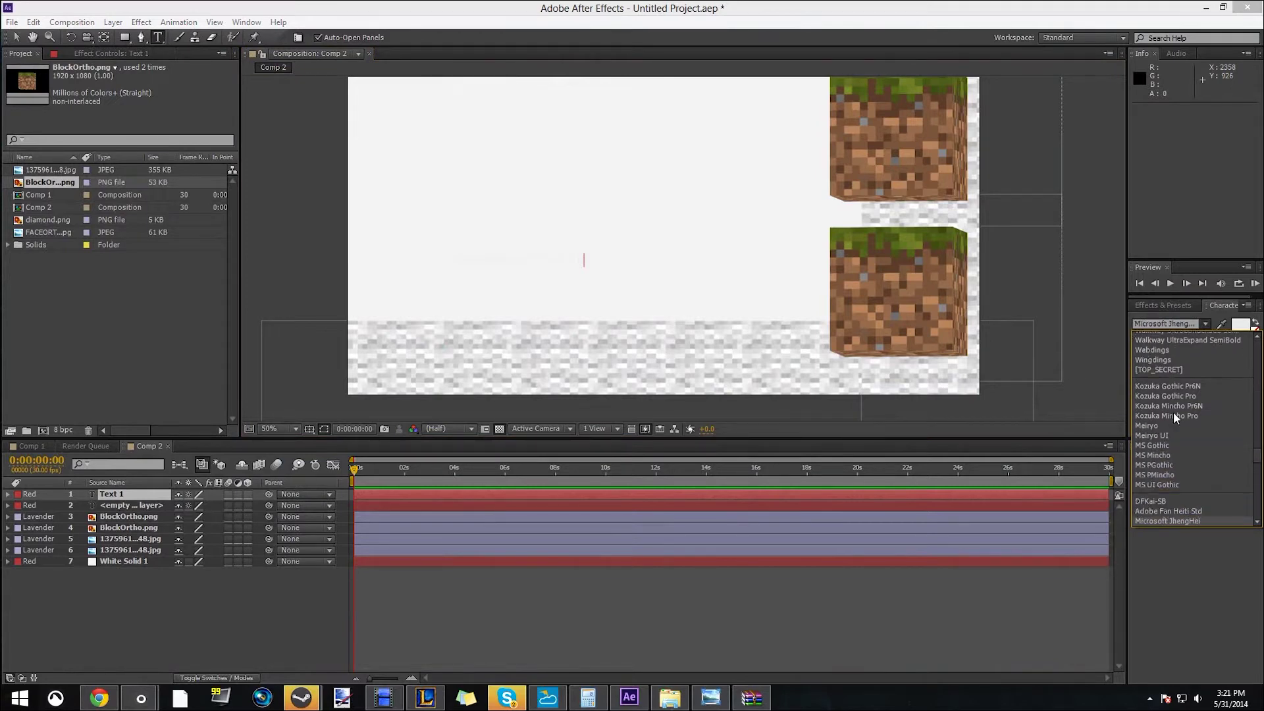
scroll(1173, 412, "down", 4)
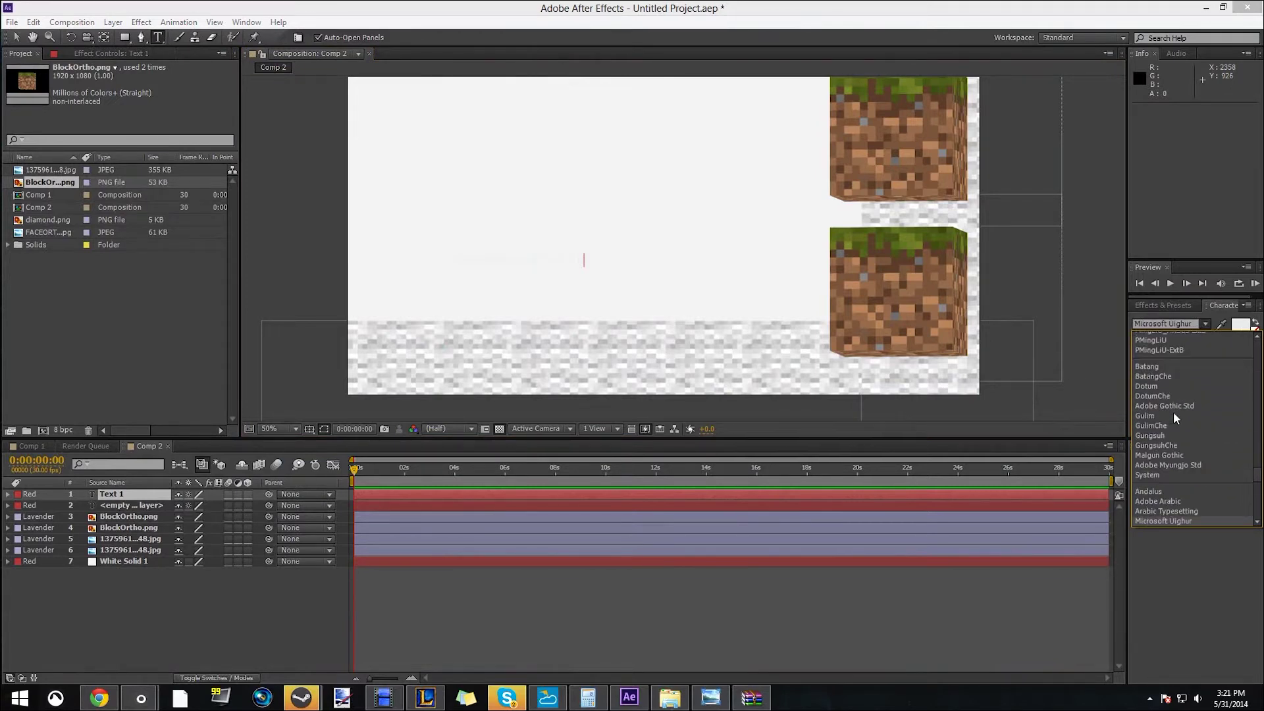
scroll(1173, 412, "down", 4)
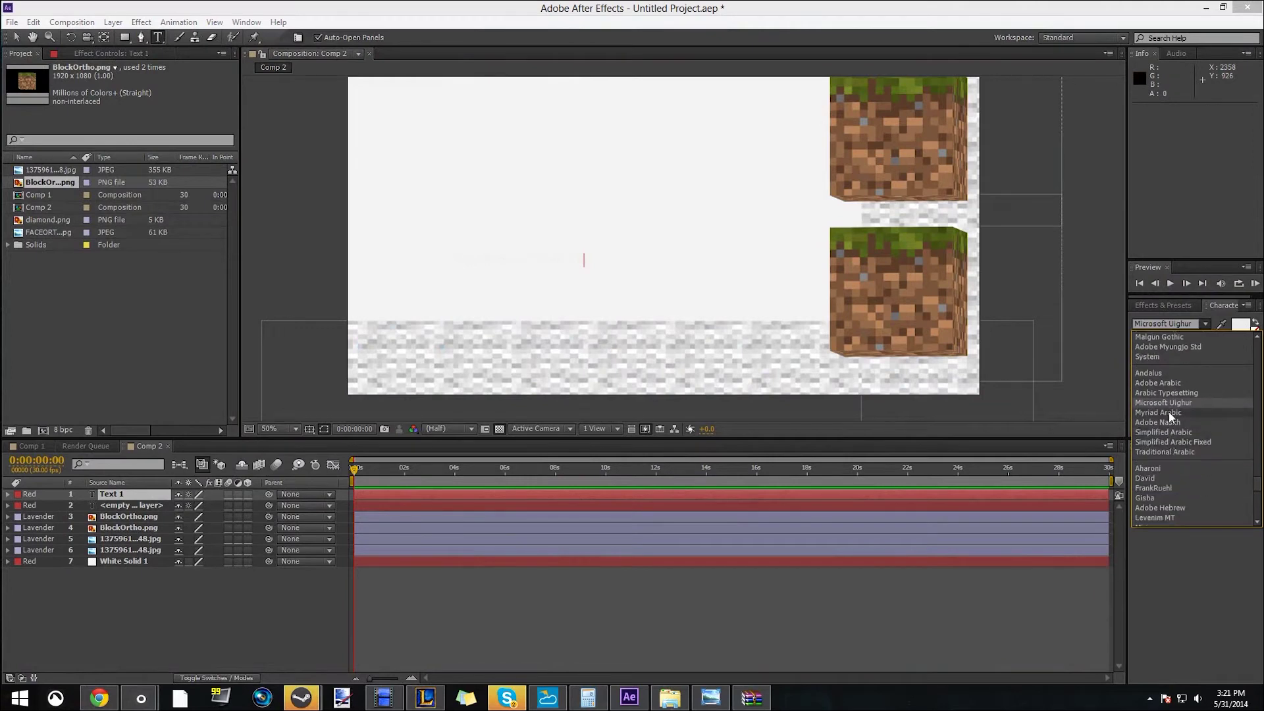
left_click(1175, 324)
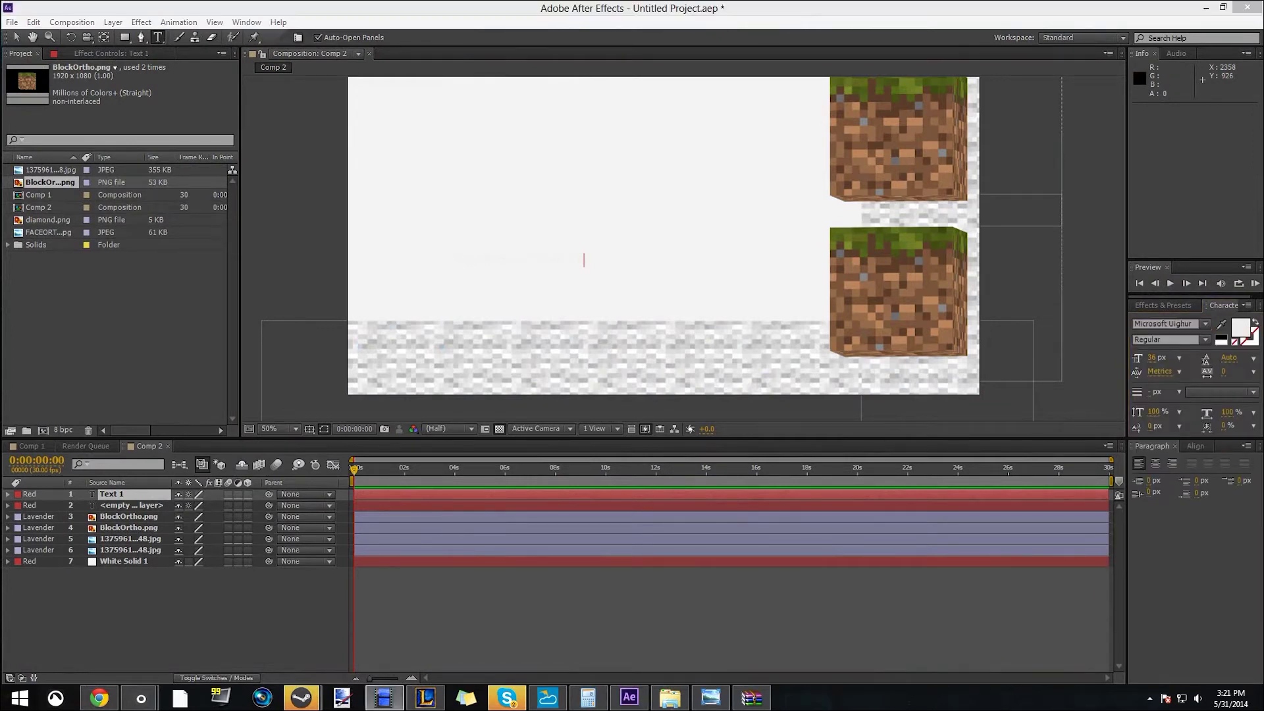
key("ctrl+a")
left_click_drag(1155, 360, 1185, 364)
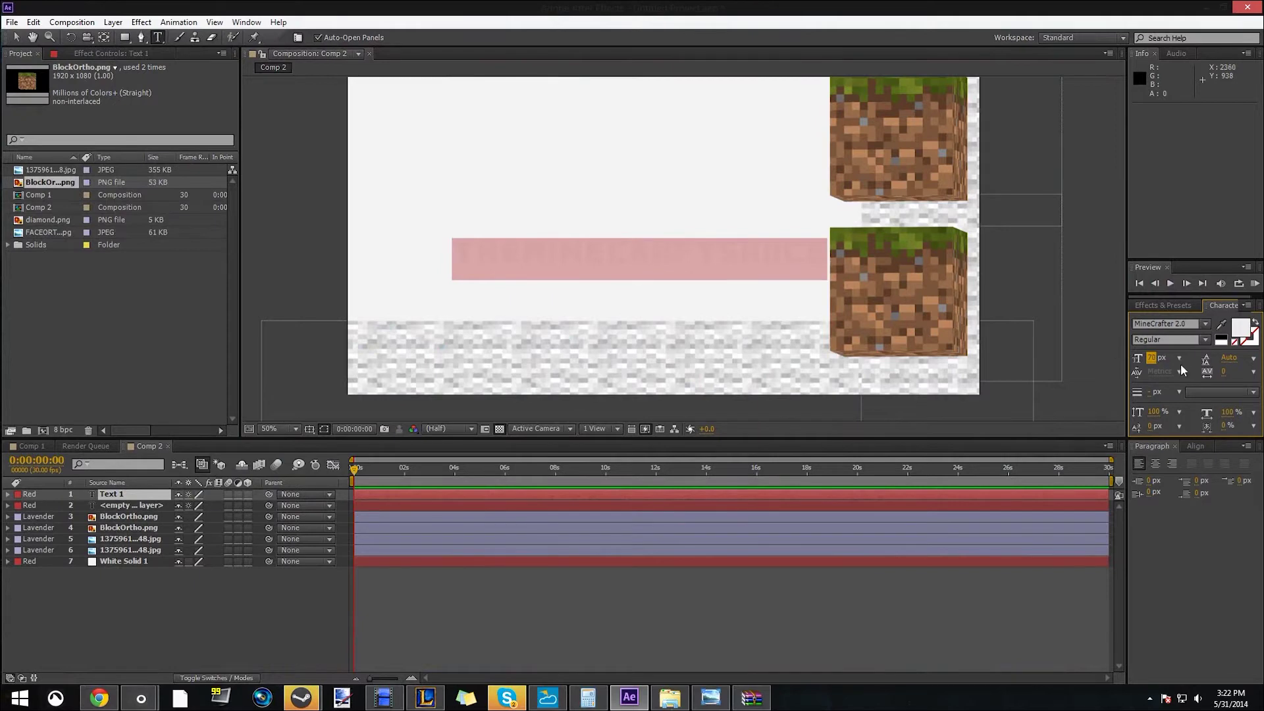
left_click(99, 698)
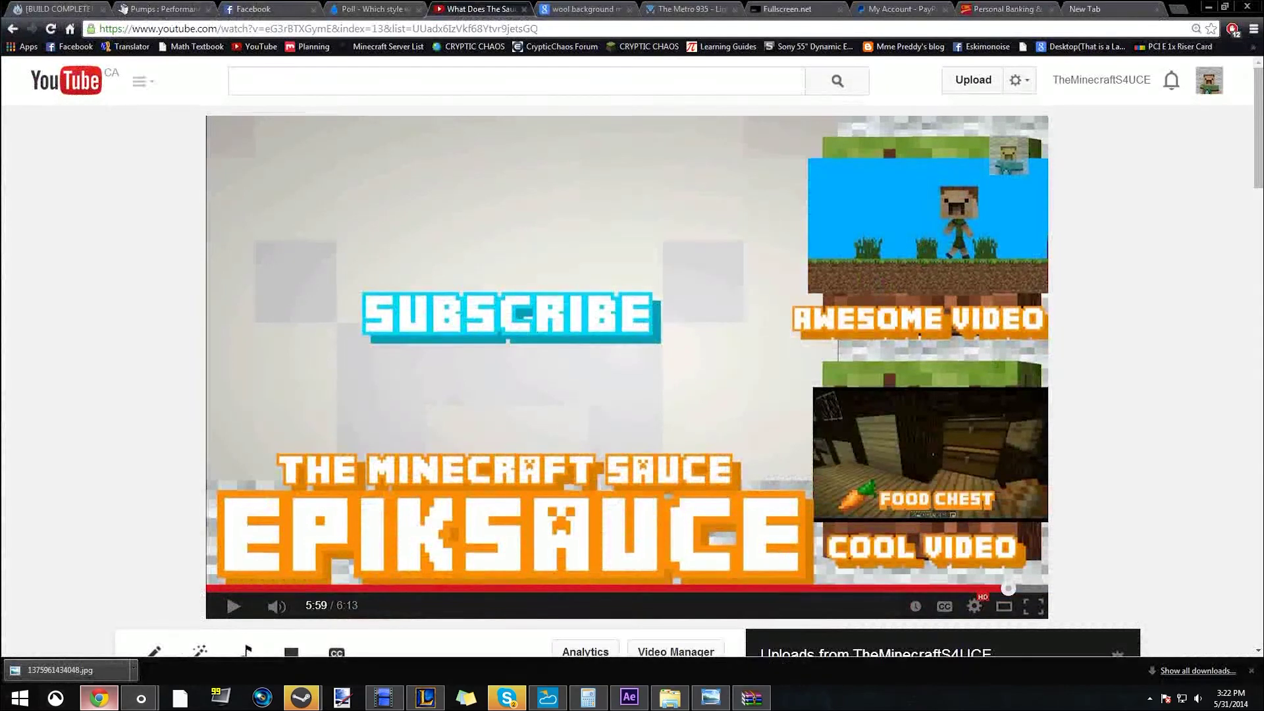
key("alt+Tab")
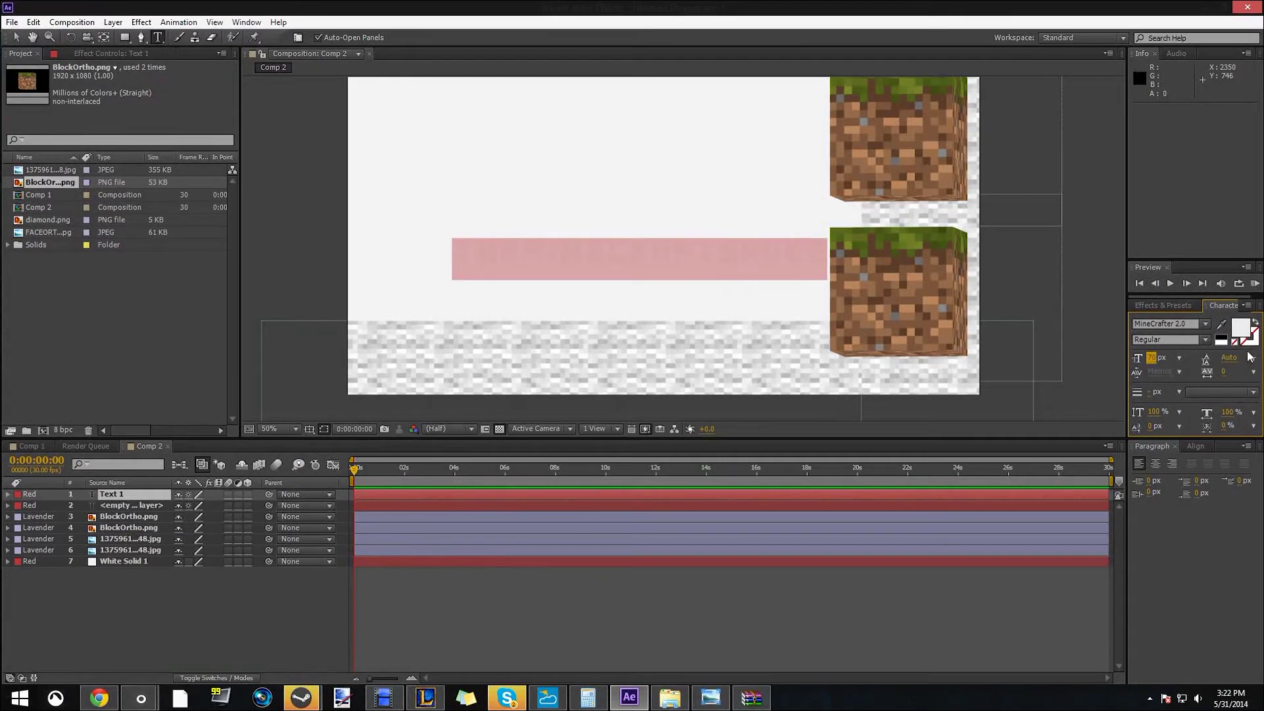
Step: Set the title's stroke colour to orange #FFA200
left_click(1246, 347)
mouse_move(200, 9)
left_mouse_down()
mouse_move(510, 132)
mouse_move(599, 133)
left_mouse_up()
left_click_drag(587, 307, 593, 310)
left_click_drag(571, 164, 595, 120)
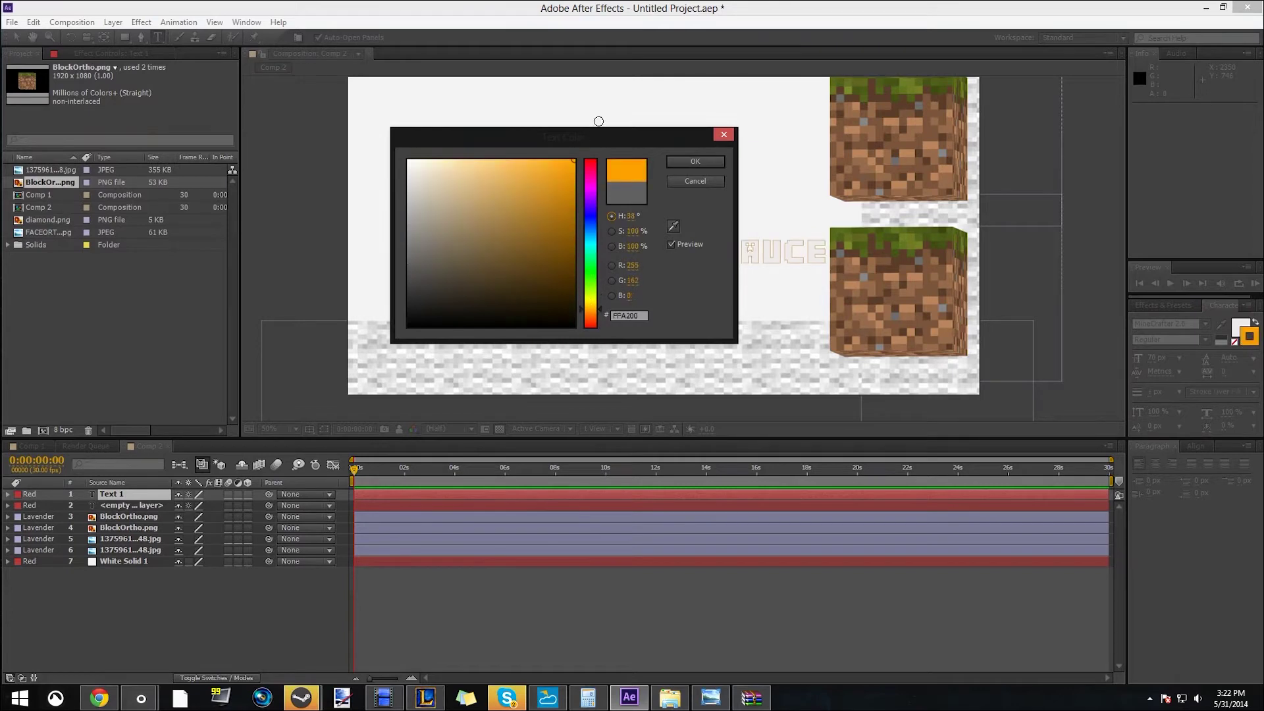
left_click(714, 159)
left_click(658, 254)
Step: Reopen the Character colour swatches and bring the outline colour forward for editing
scroll(691, 257, "up", 3)
scroll(692, 235, "down", 4)
left_click(1242, 329)
left_click(1248, 344)
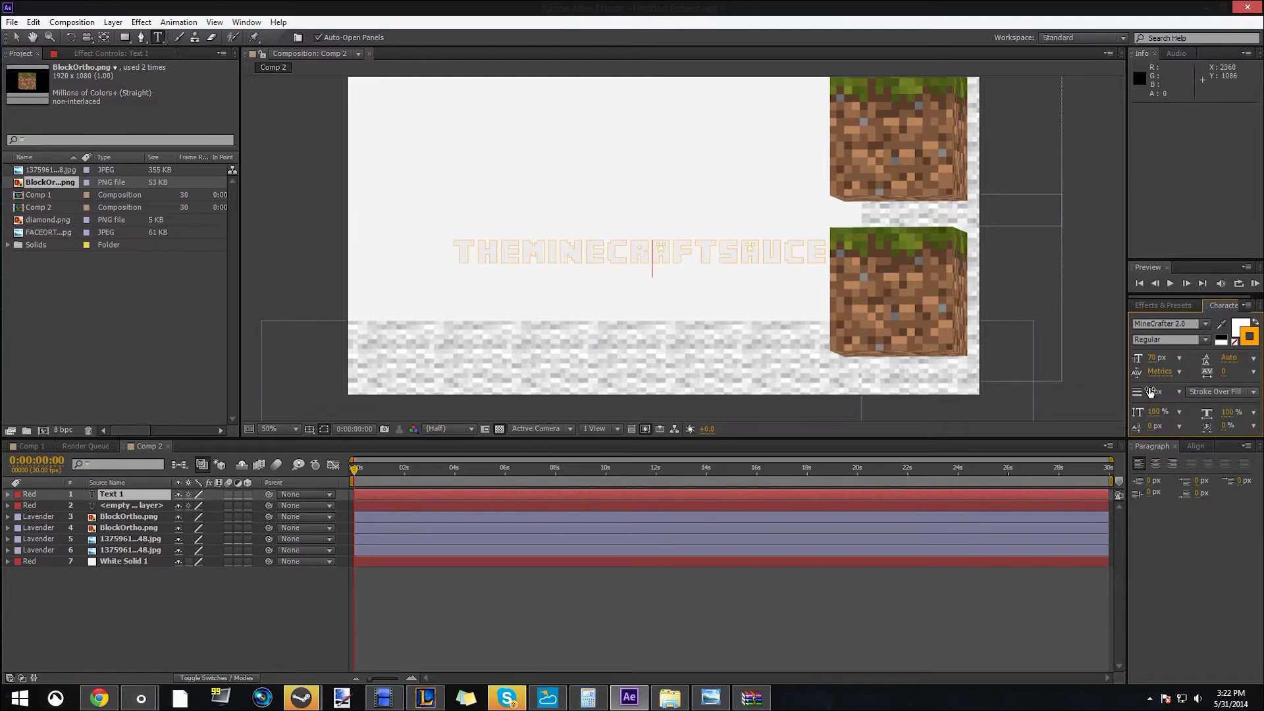
Step: Set the outline to 1 px, then thicken the orange stroke across the whole title
mouse_move(1155, 389)
left_mouse_down()
mouse_move(1222, 393)
mouse_move(1153, 391)
left_mouse_up()
type("1")
left_click(653, 260)
key("ctrl+a")
left_click_drag(1151, 395, 1149, 392)
left_click_drag(1150, 391, 1156, 388)
Step: Fine-tune the stroke to 22 px and set the stroke order to Fill Over Stroke
left_click(1201, 392)
left_click(1170, 408)
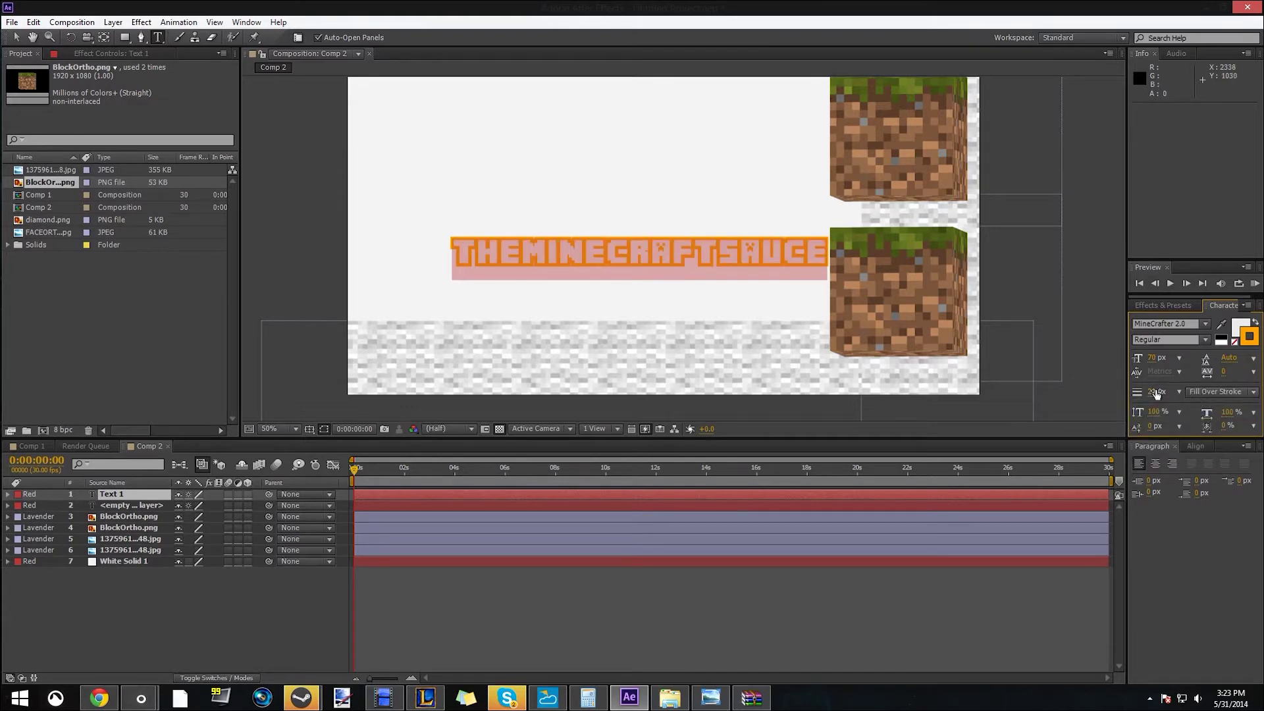
left_click_drag(1152, 392, 1156, 394)
left_click(1211, 394)
left_click(1204, 437)
left_click(1193, 393)
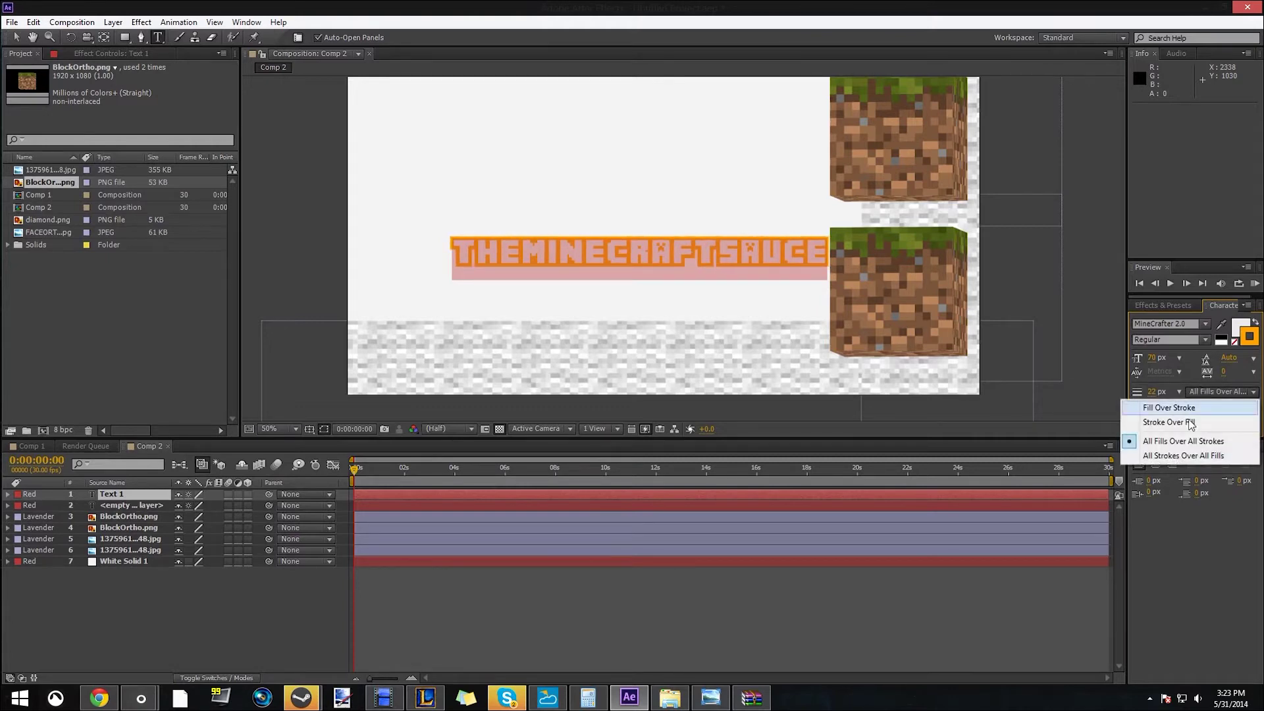
left_click(1183, 456)
left_click(1218, 391)
left_click(1204, 408)
left_click(679, 264)
scroll(678, 263, "up", 2)
Step: After comparing with the reference, apply the Drop Shadow effect to the title text
key("alt")
left_click(98, 698)
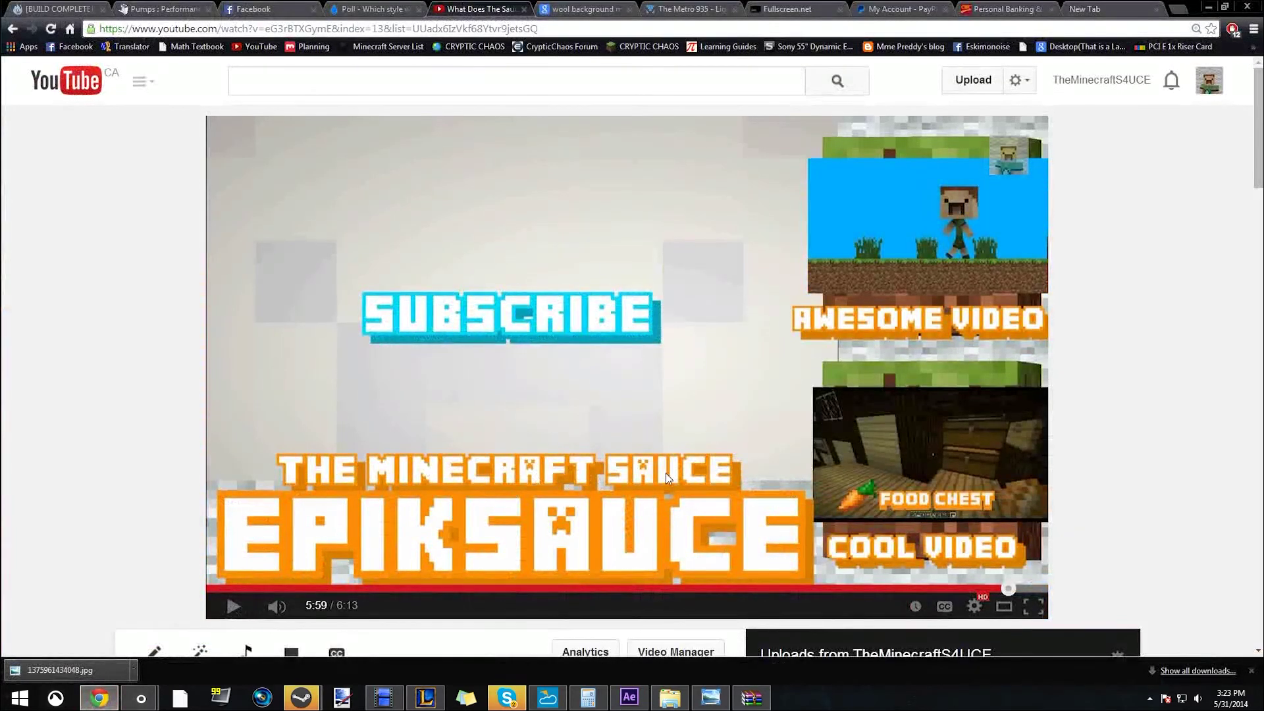
left_click(630, 697)
scroll(710, 262, "down", 1)
scroll(874, 295, "down", 1)
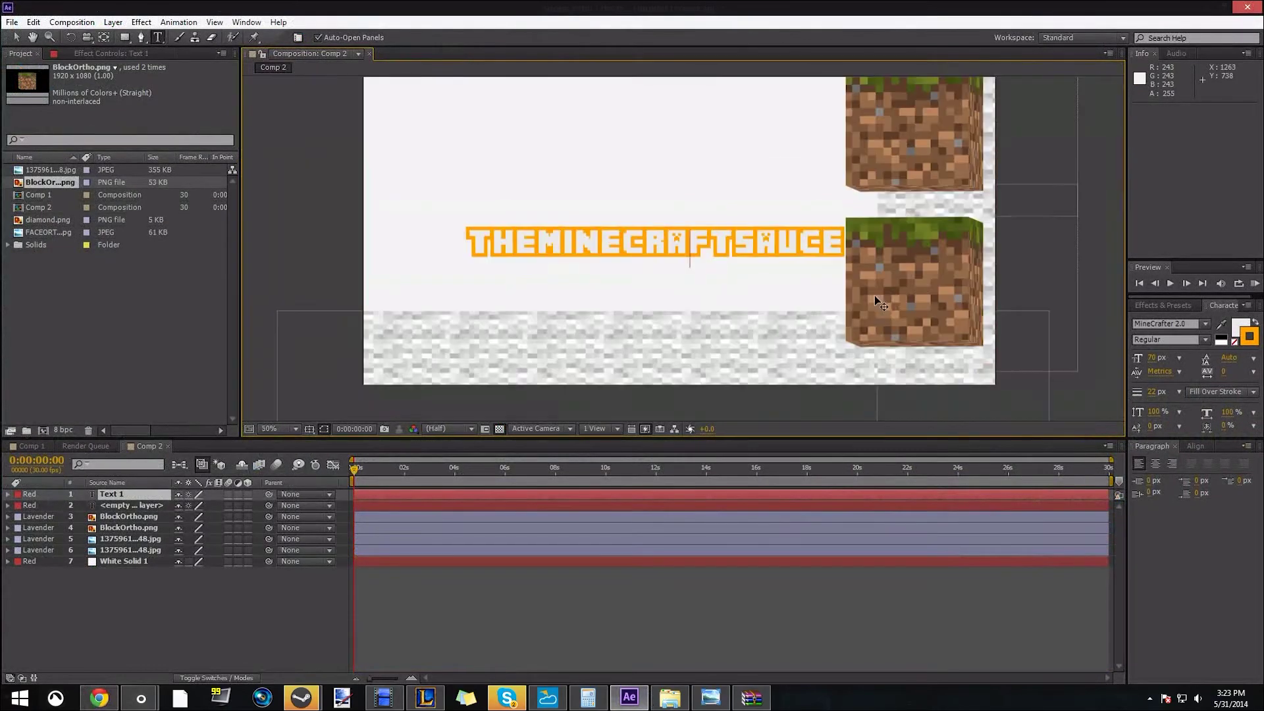
key("period")
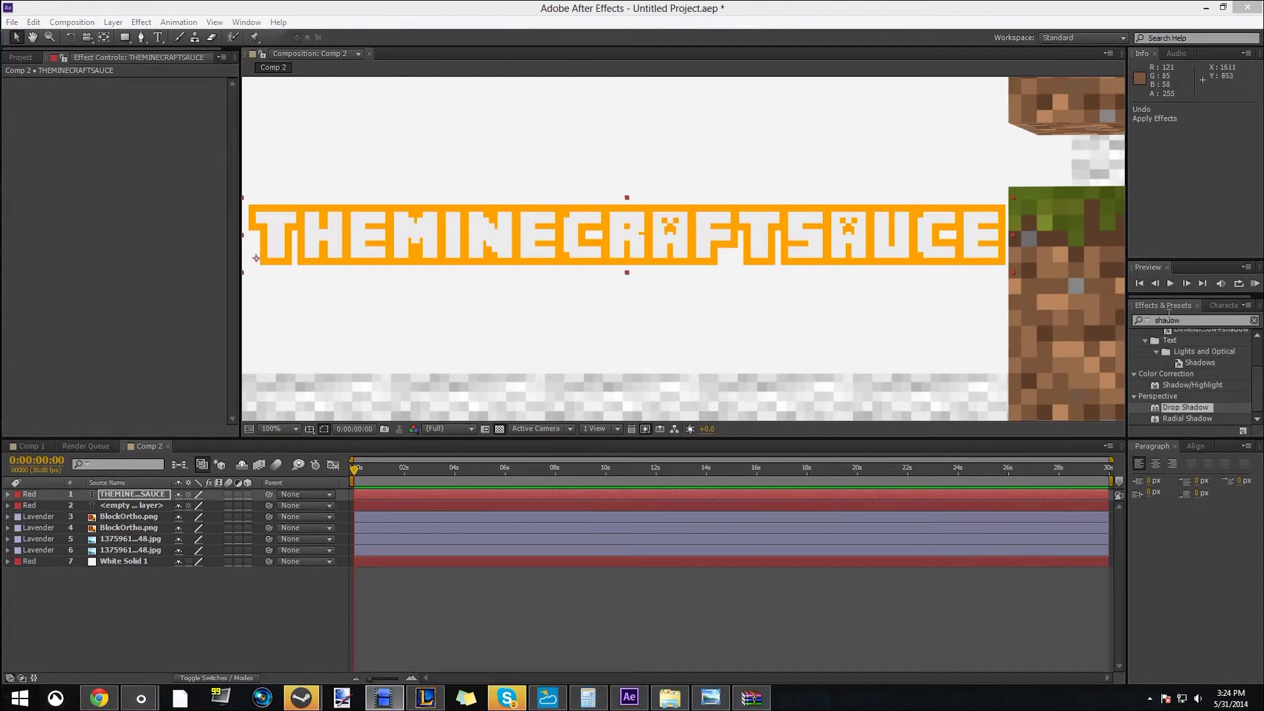
left_click(1179, 319)
left_click(1217, 305)
left_click(1170, 306)
left_click(1168, 322)
left_click(1170, 409)
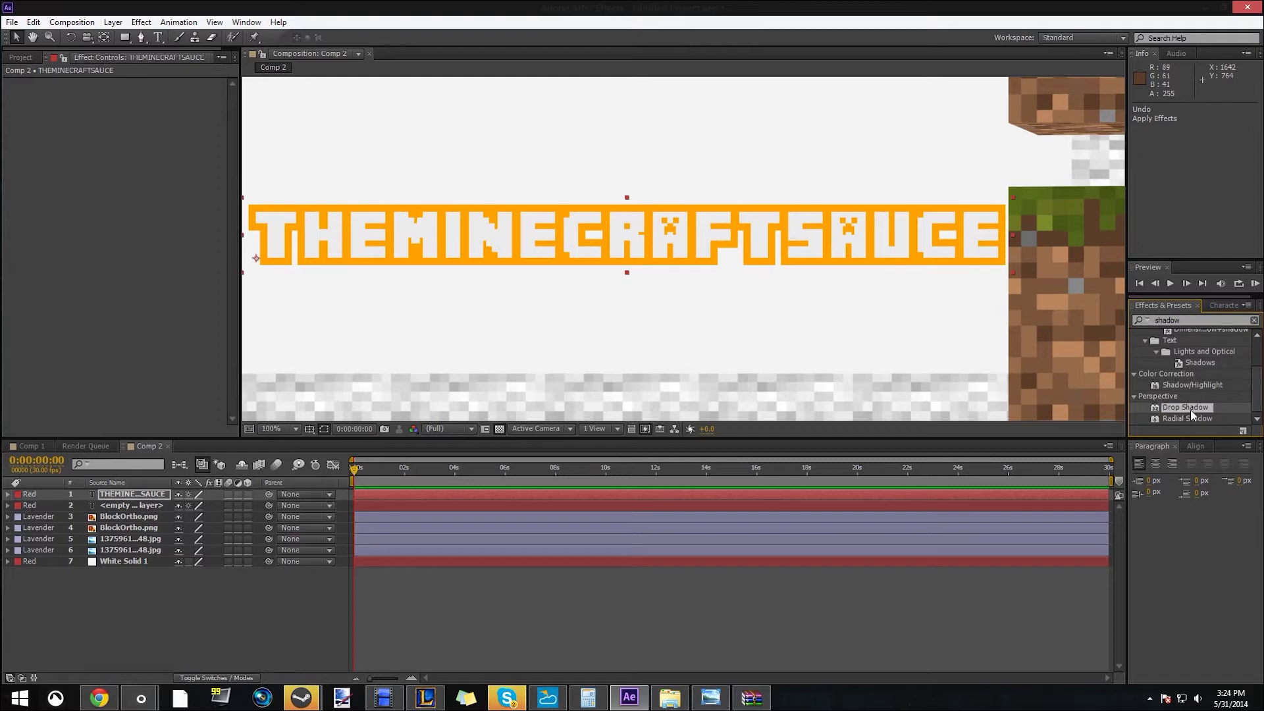
left_click_drag(1191, 414, 585, 240)
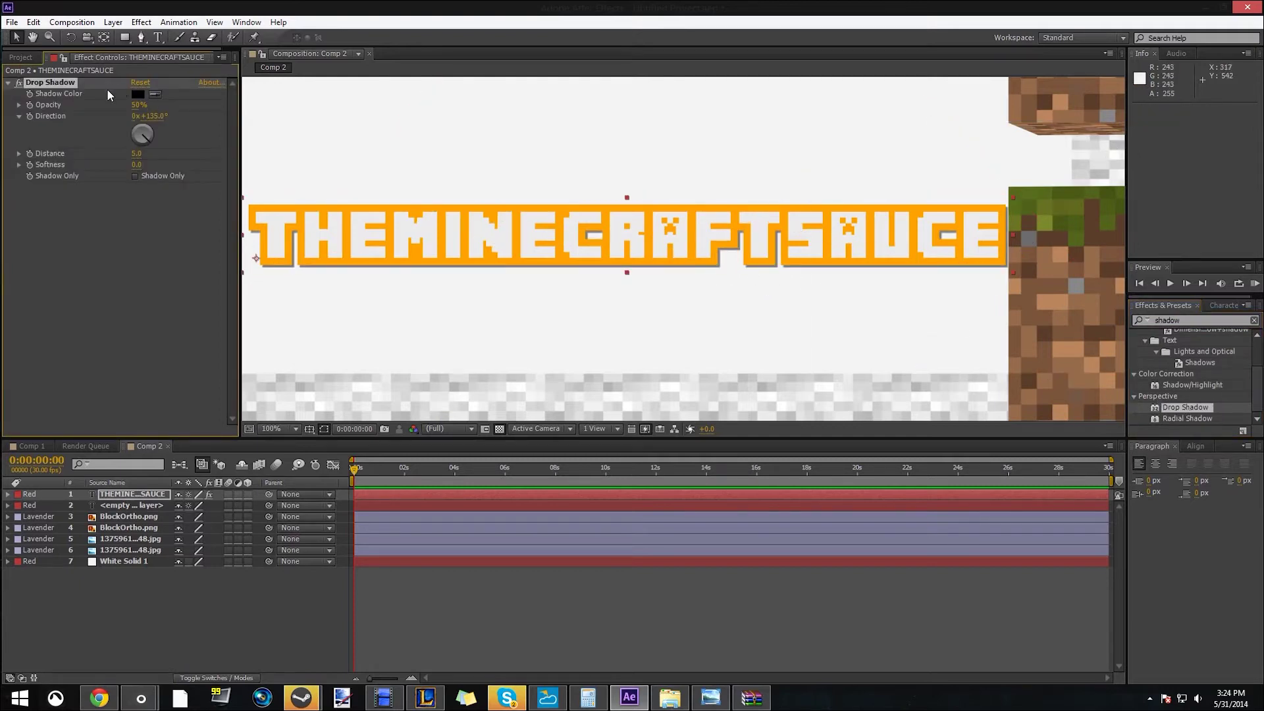
Step: Set the Drop Shadow colour to dark orange 7F5100
left_click(19, 58)
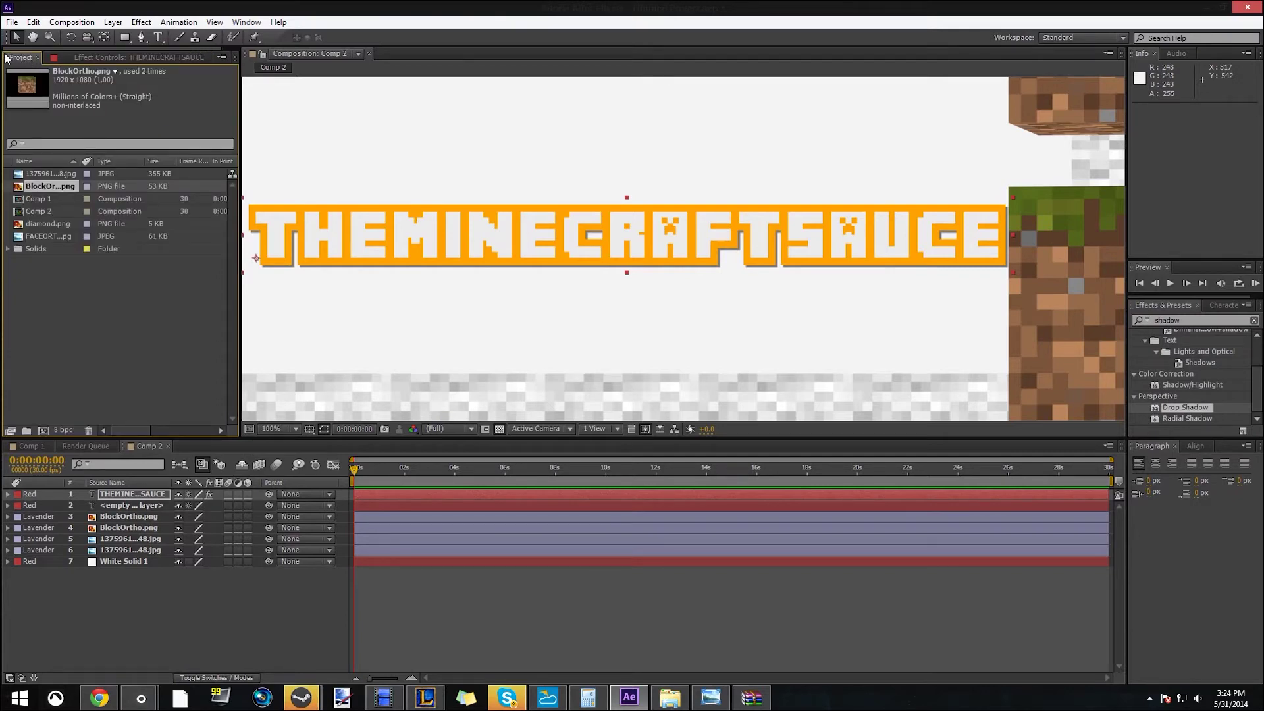
left_click(109, 58)
left_click(137, 94)
left_click_drag(601, 149, 946, 114)
left_click(1020, 192)
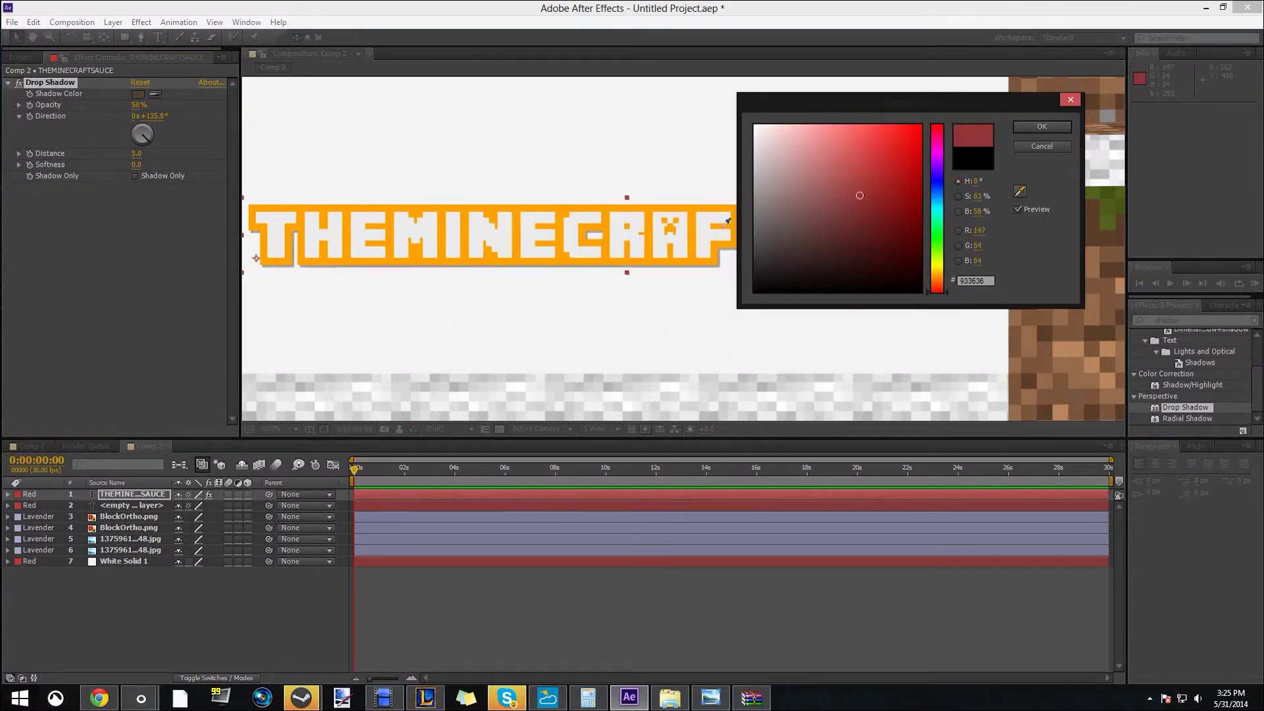
left_click(608, 248)
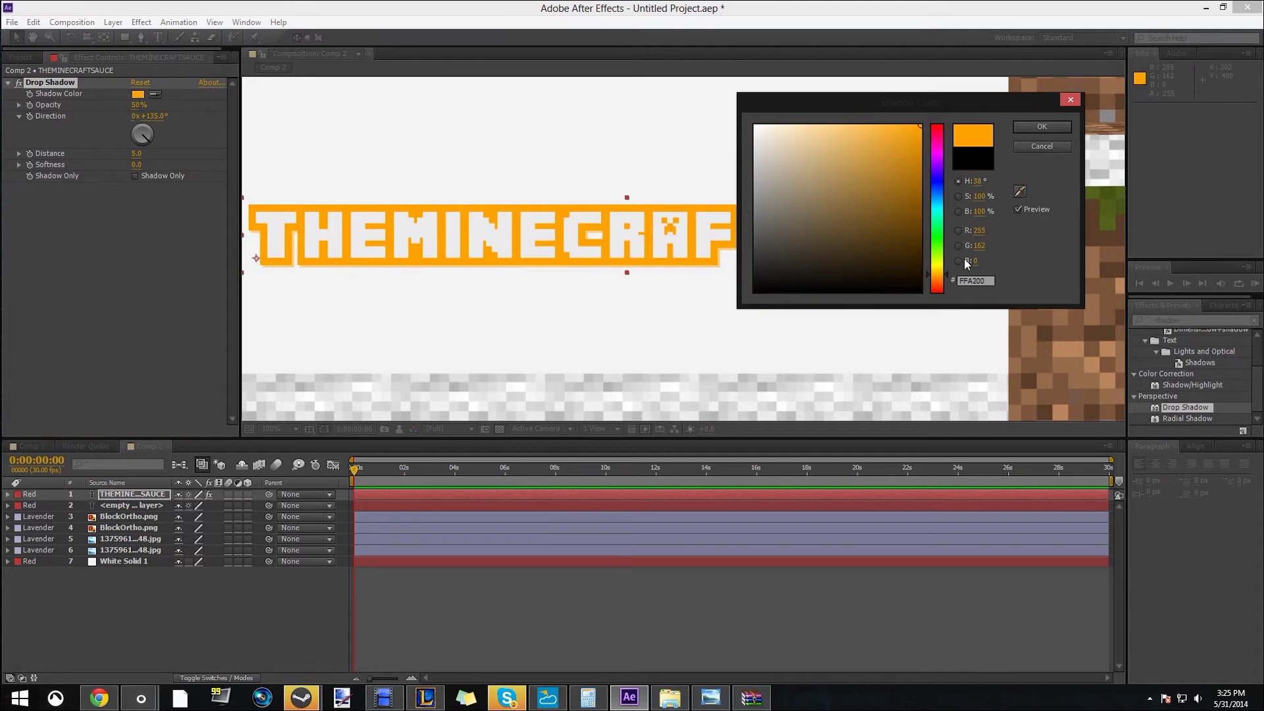
mouse_move(920, 133)
left_mouse_down()
mouse_move(957, 210)
mouse_move(967, 158)
mouse_move(974, 168)
left_mouse_up()
left_click(1037, 126)
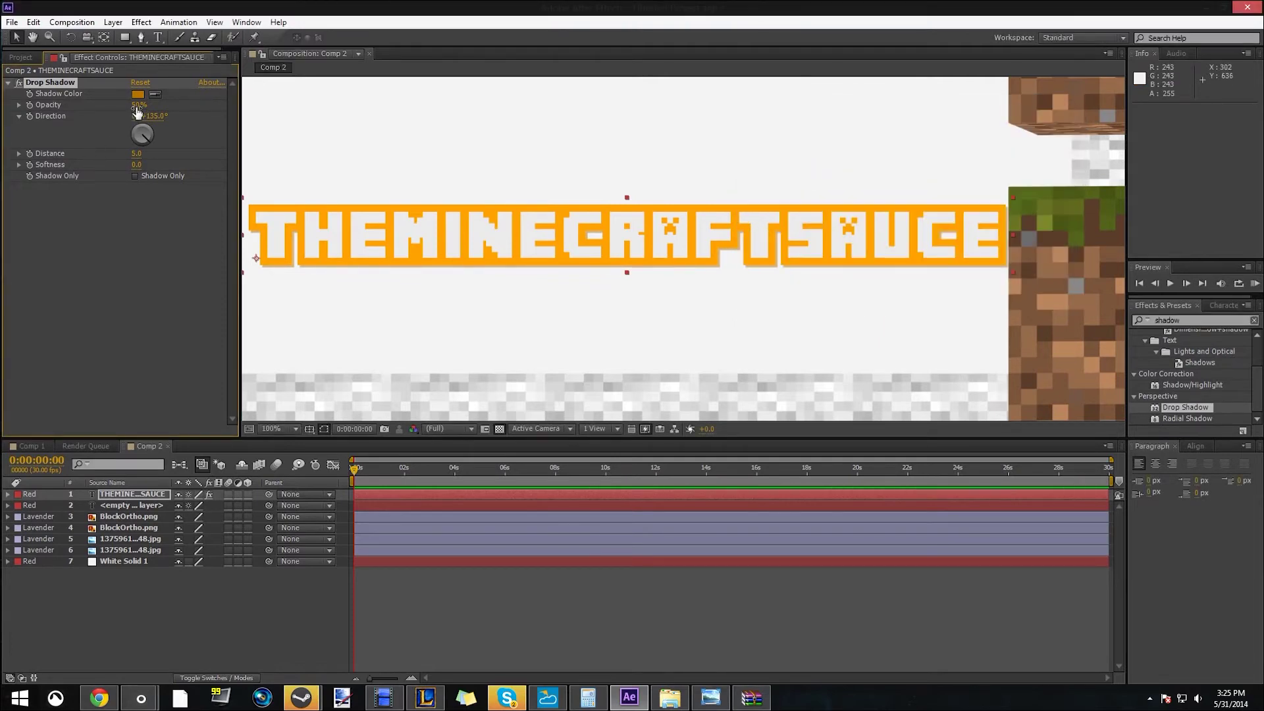
Step: Raise the shadow opacity to 100% and its distance to 18
left_click_drag(138, 105, 256, 113)
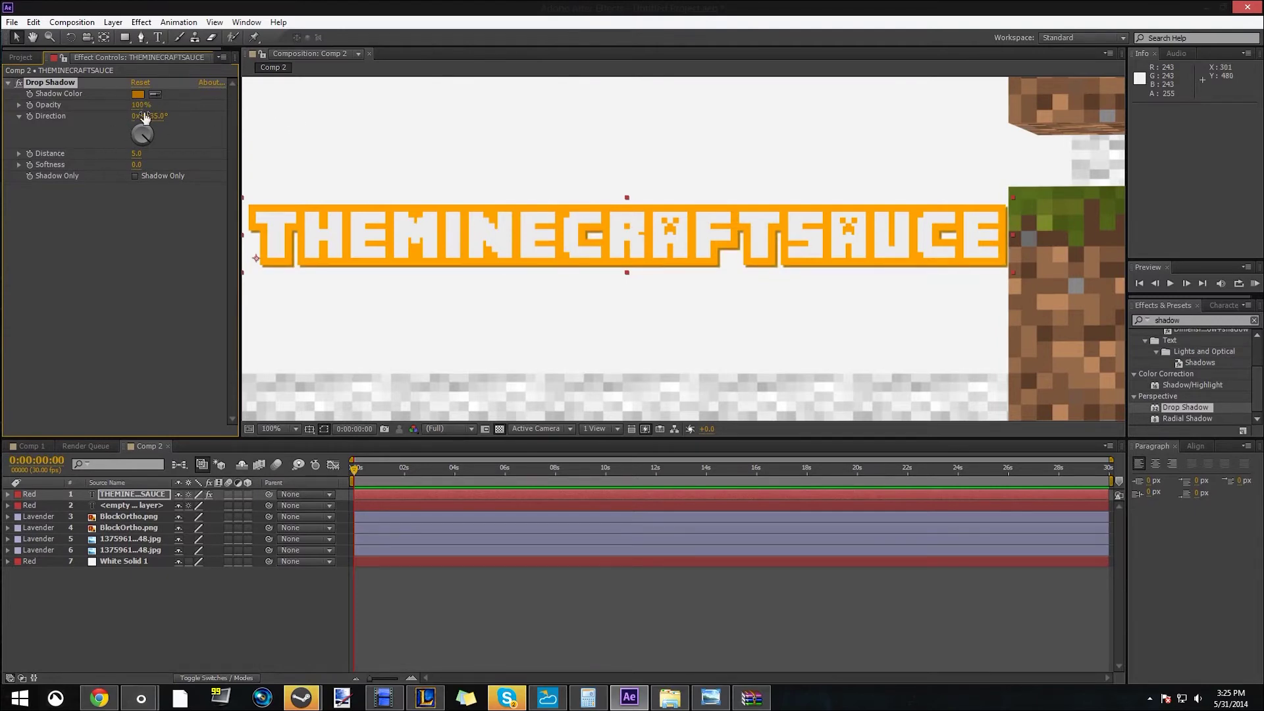
left_click_drag(136, 153, 140, 153)
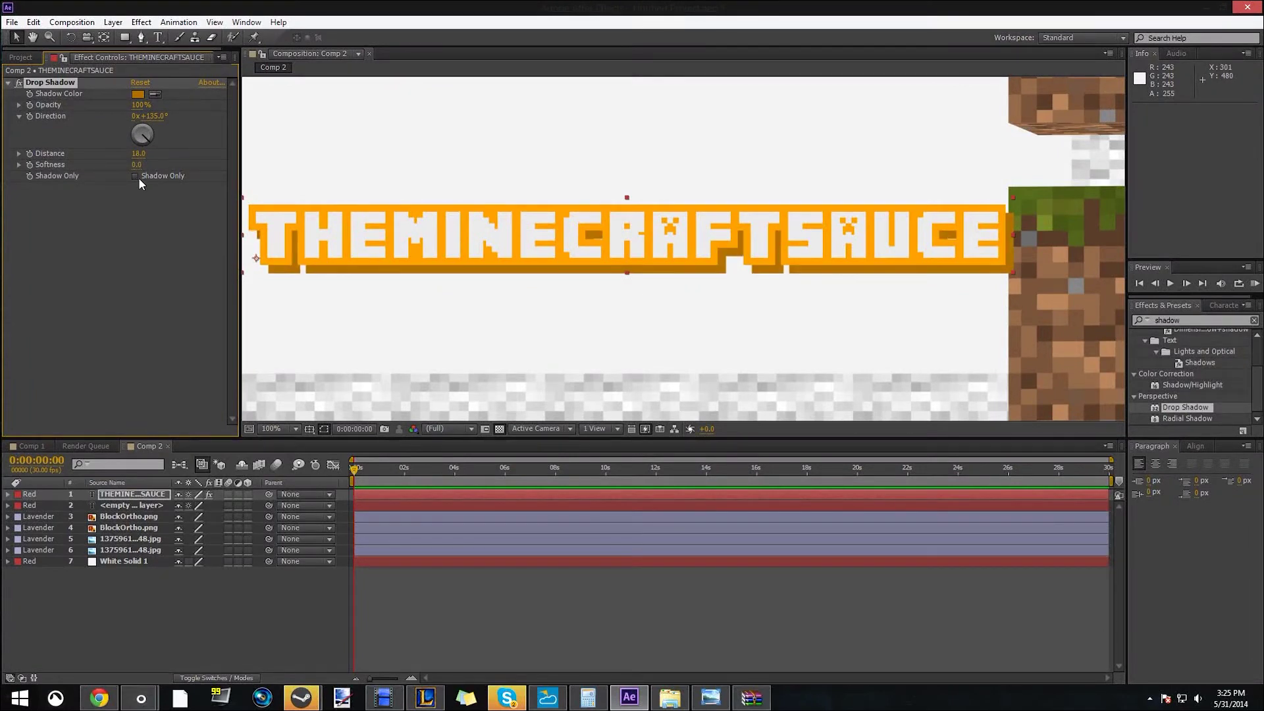
left_click(135, 175)
left_click(135, 175)
scroll(642, 164, "down", 2)
scroll(634, 192, "up", 2)
Step: Apply Shadow/Highlight to the title and move it down and left onto the wool
left_click_drag(1189, 387, 655, 249)
scroll(661, 239, "up", 4)
scroll(665, 234, "down", 4)
scroll(660, 230, "down", 2)
left_click_drag(579, 267, 525, 328)
scroll(683, 274, "up", 4)
scroll(592, 180, "down", 4)
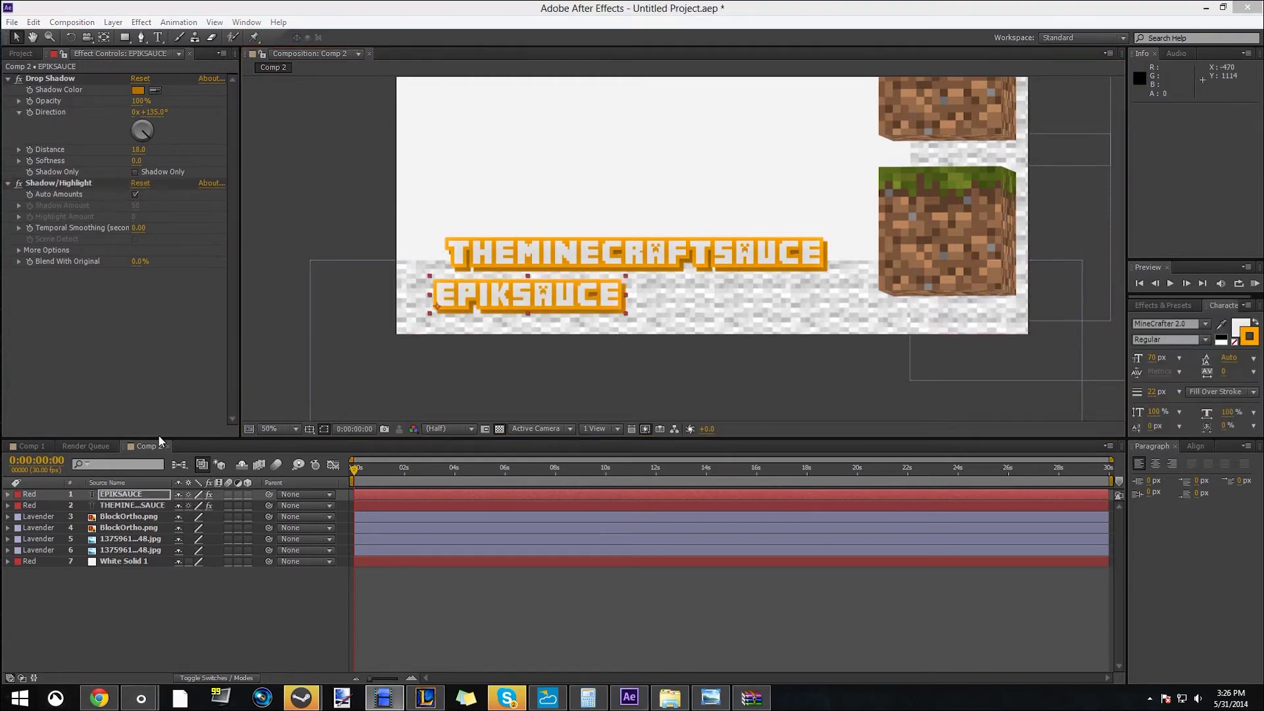
Step: Enlarge EPIKSAUCE to about 114%, position it lower right, and check the YouTube reference
left_click(127, 494)
left_click_drag(464, 307, 543, 303)
left_click_drag(627, 281, 846, 251)
left_click_drag(700, 293, 709, 307)
left_click(96, 701)
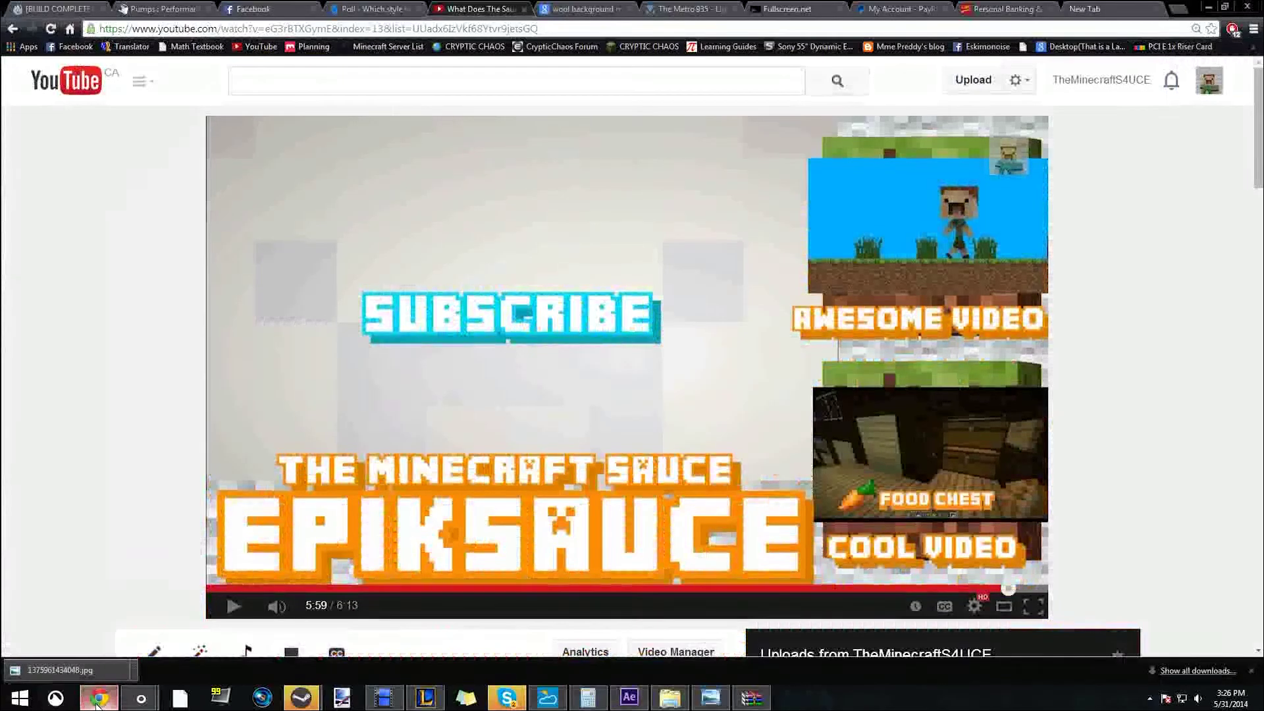
Step: Edit the top title to read THE MINECRAFT SAUCE, undoing an accidental position nudge
left_click(97, 702)
double_click(561, 257)
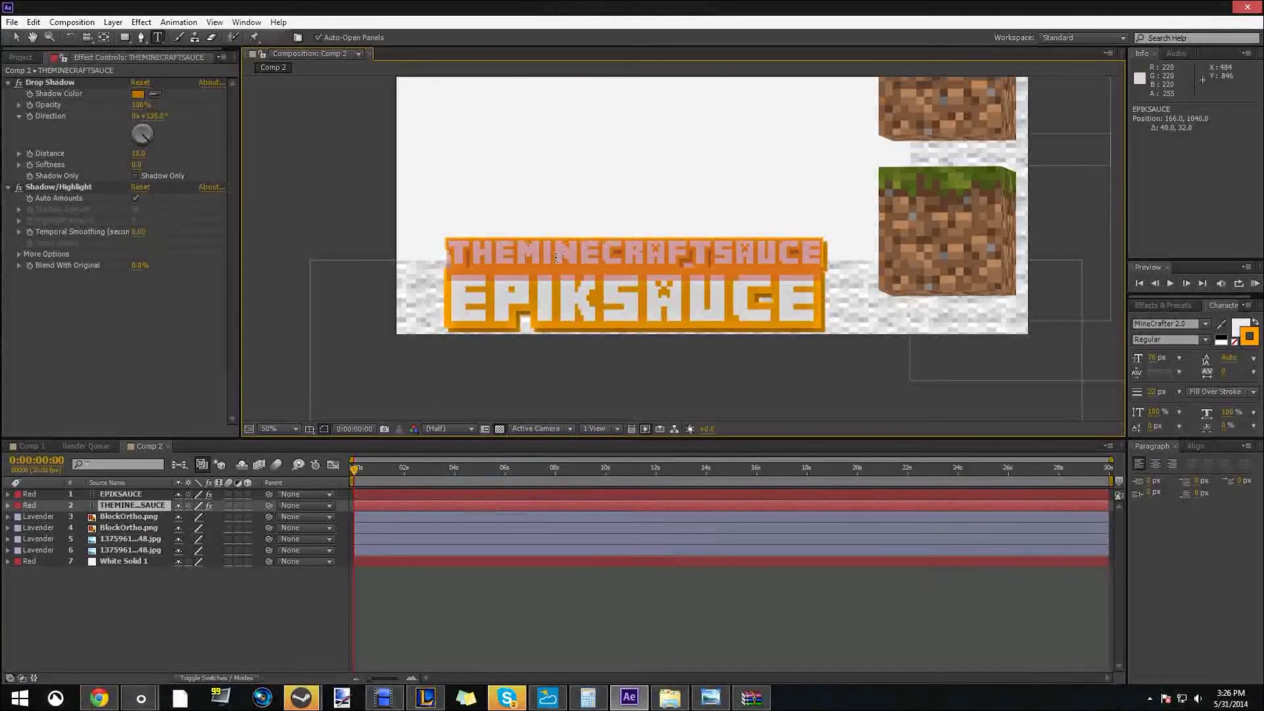
left_click(513, 256)
left_click(720, 248)
left_click_drag(601, 309, 585, 311)
left_click(590, 254)
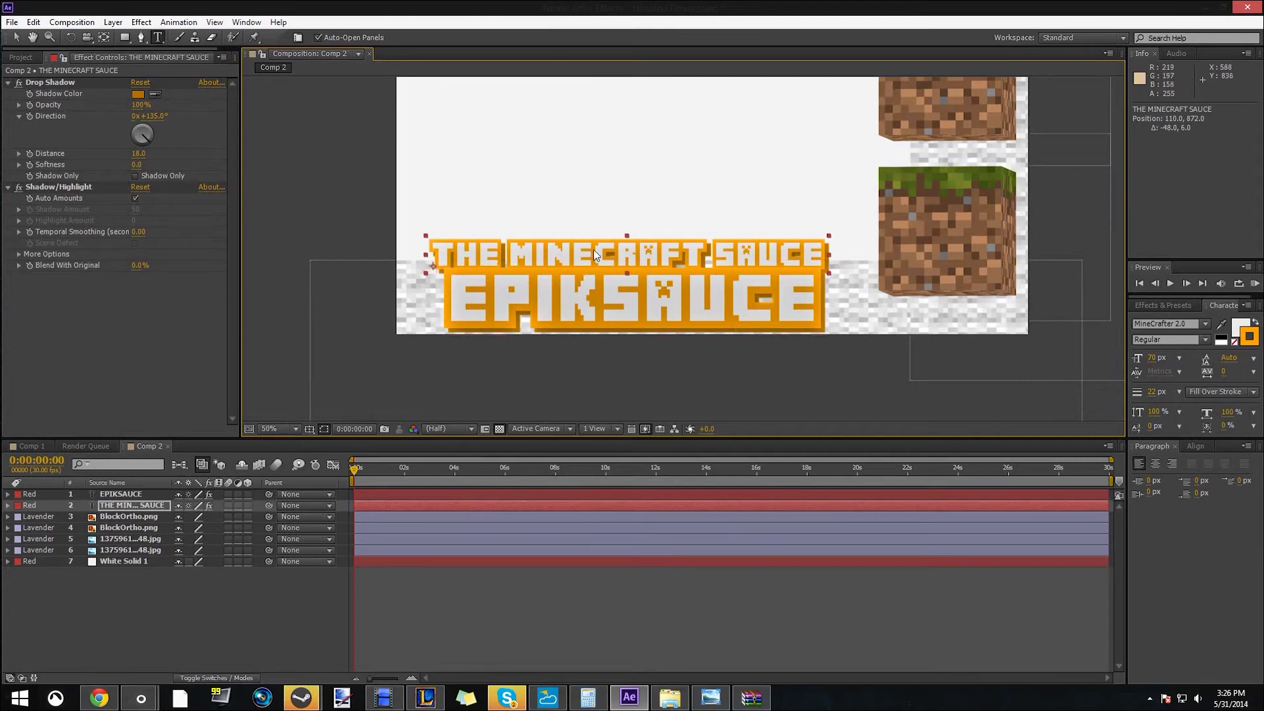
key("ctrl+z")
left_click(16, 37)
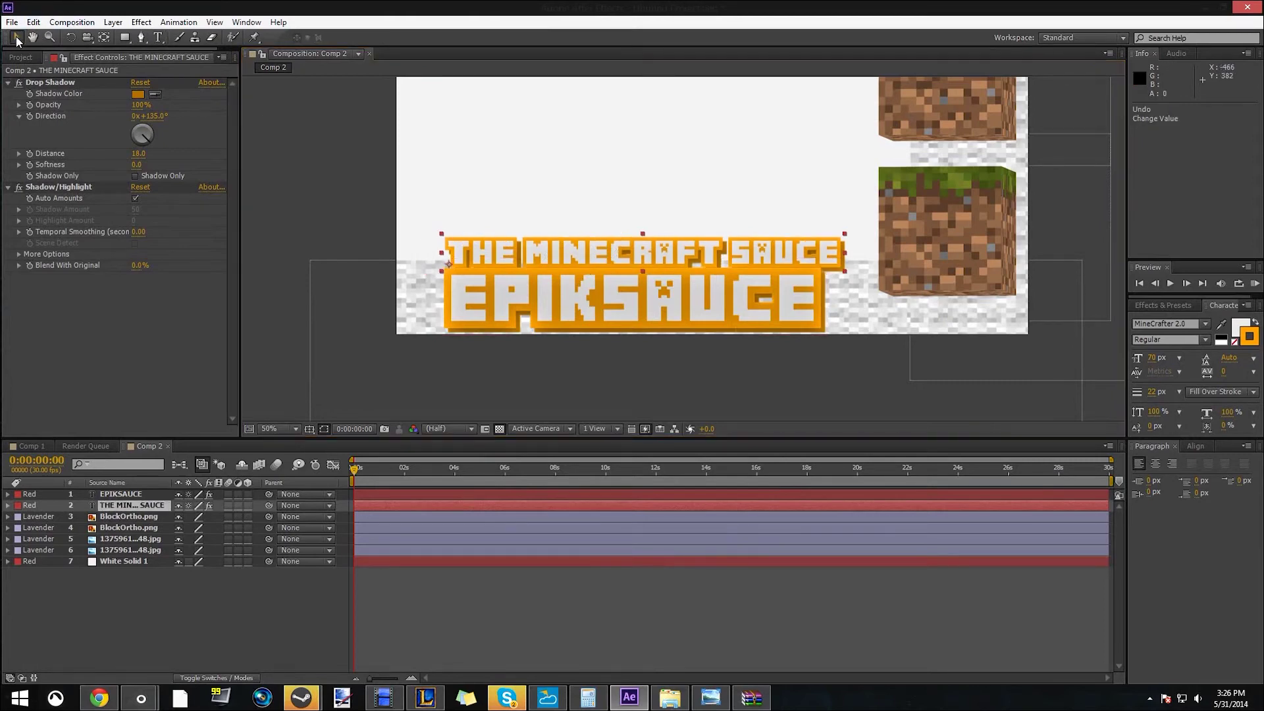
Step: Reset EPIKSAUCE's vertical scale to 100% and try wider letter spacing
left_click(128, 494)
double_click(619, 301)
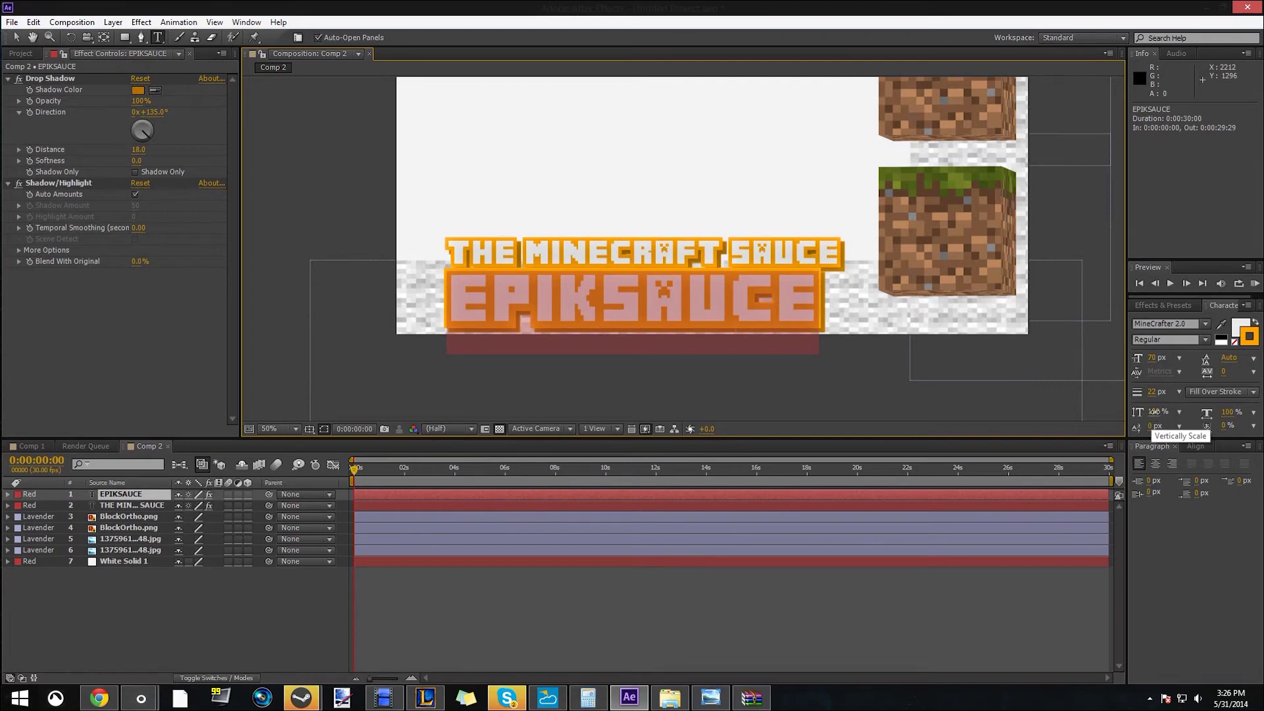
left_click_drag(1154, 412, 1165, 411)
type("100")
key("Return")
mouse_move(1223, 371)
left_mouse_down()
mouse_move(1260, 371)
mouse_move(1222, 374)
left_mouse_up()
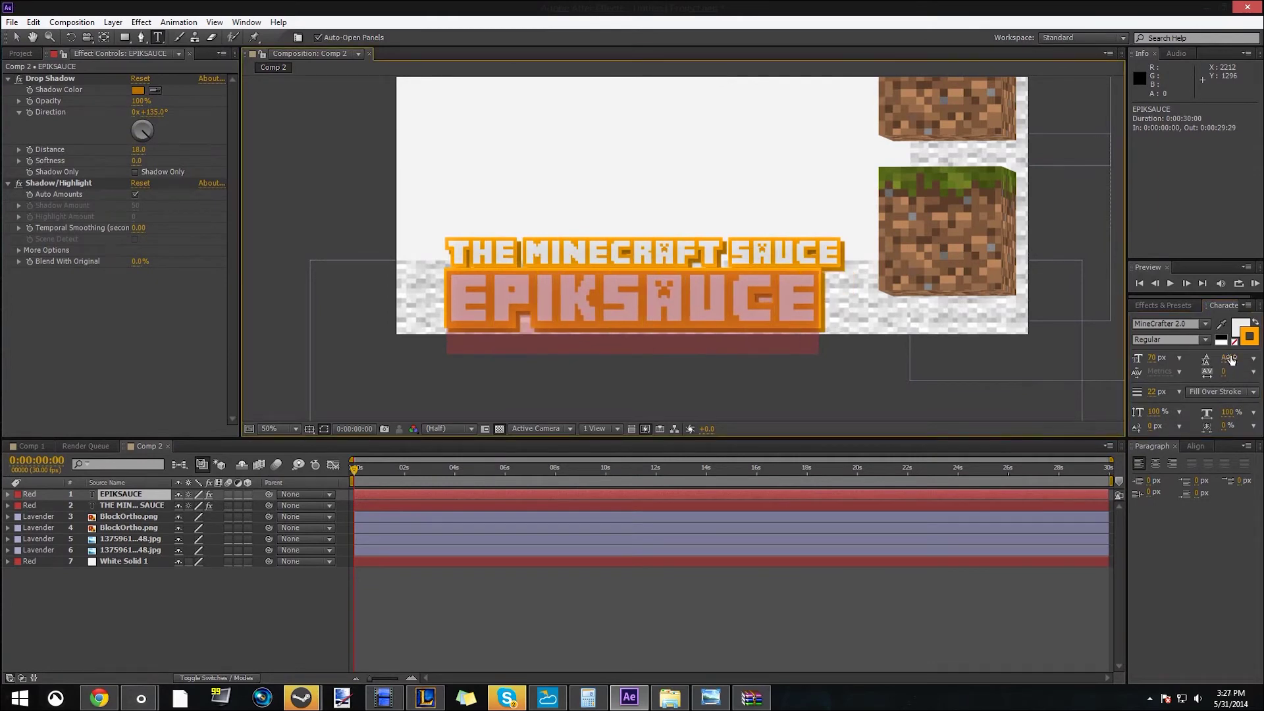
mouse_move(1223, 373)
left_mouse_down()
mouse_move(1260, 373)
mouse_move(1233, 372)
left_mouse_up()
left_click(494, 206)
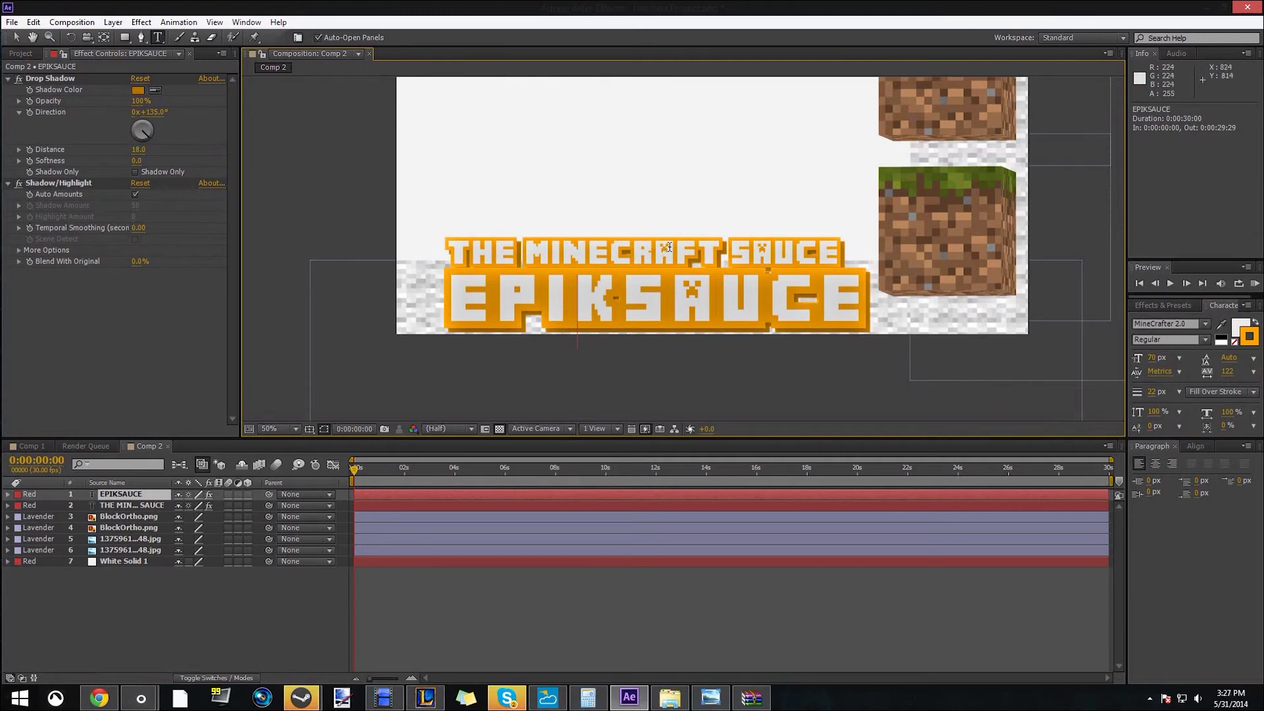
Step: Reset EPIKSAUCE tracking to 0 and stretch it horizontally to 231% width
left_click(16, 37)
left_click(551, 274)
mouse_move(603, 298)
left_mouse_down()
mouse_move(577, 297)
mouse_move(612, 299)
left_mouse_up()
left_click(1223, 372)
type("0")
key("Return")
left_click_drag(818, 298, 873, 287)
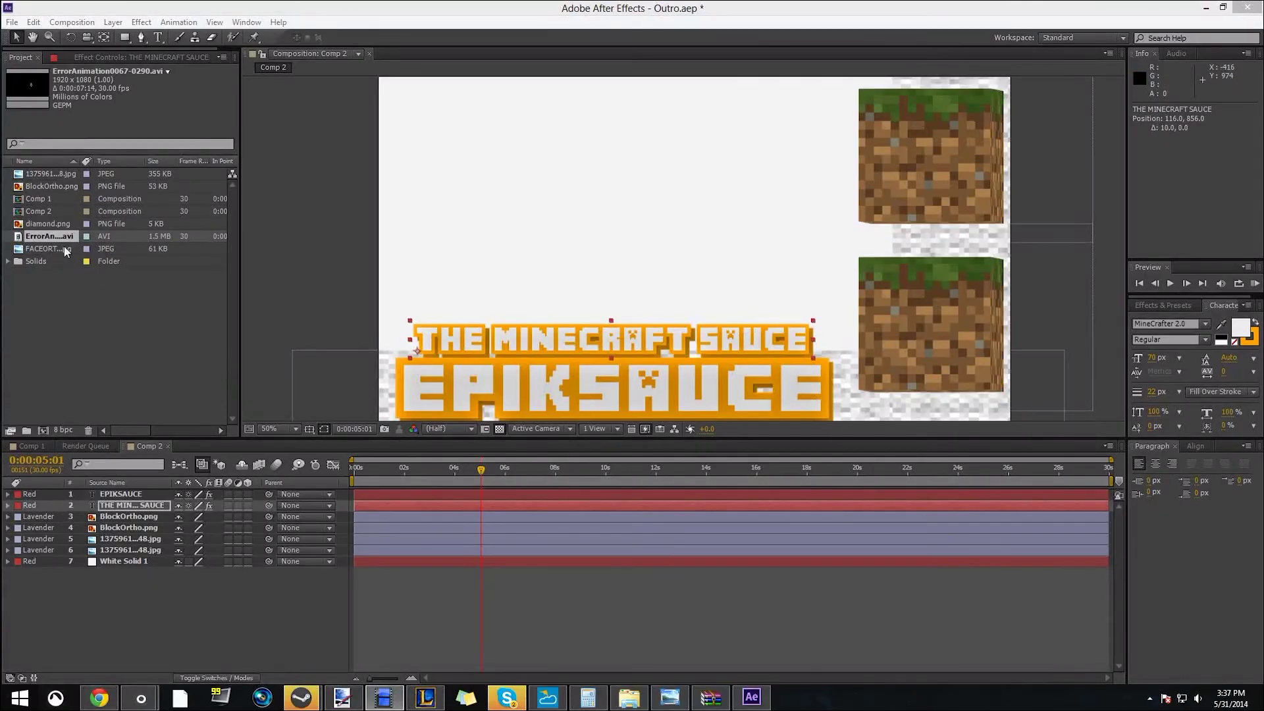
Step: Add FACEORTHO.jpg to Comp 2, move it left, and enlarge it to cover the comp
left_click(49, 249)
left_click_drag(50, 254, 145, 496)
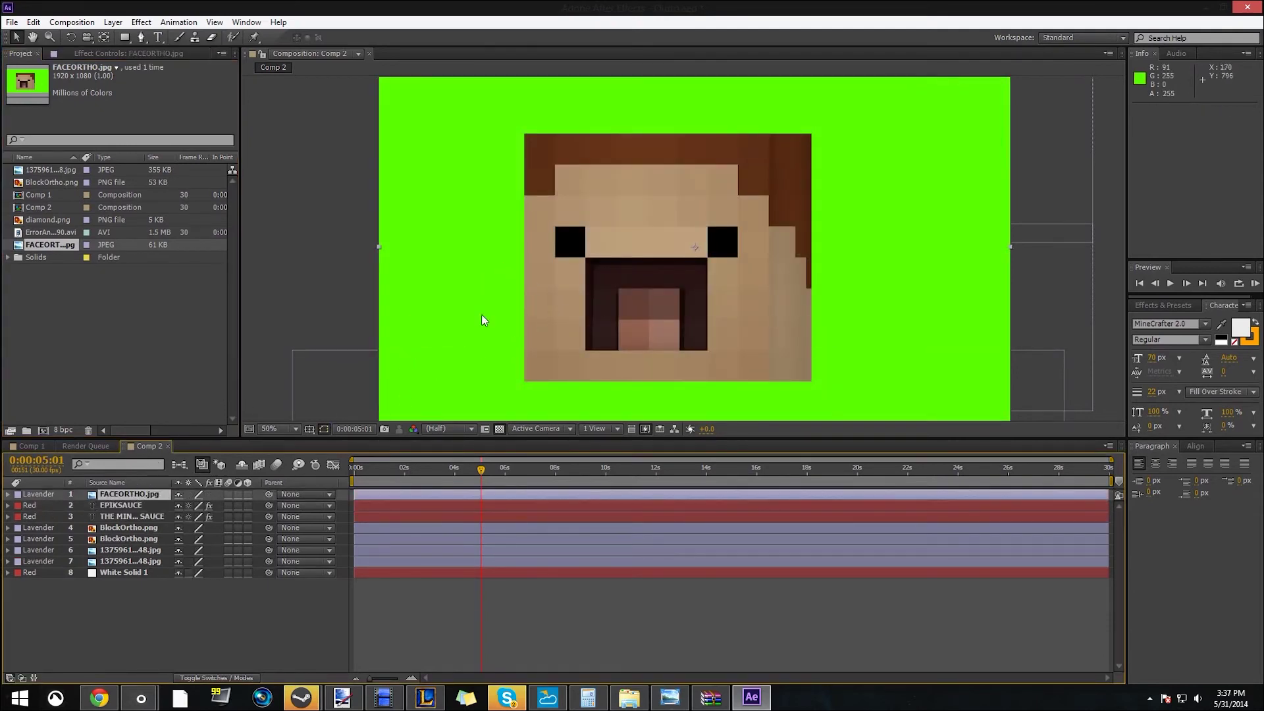
left_click_drag(662, 263, 541, 261)
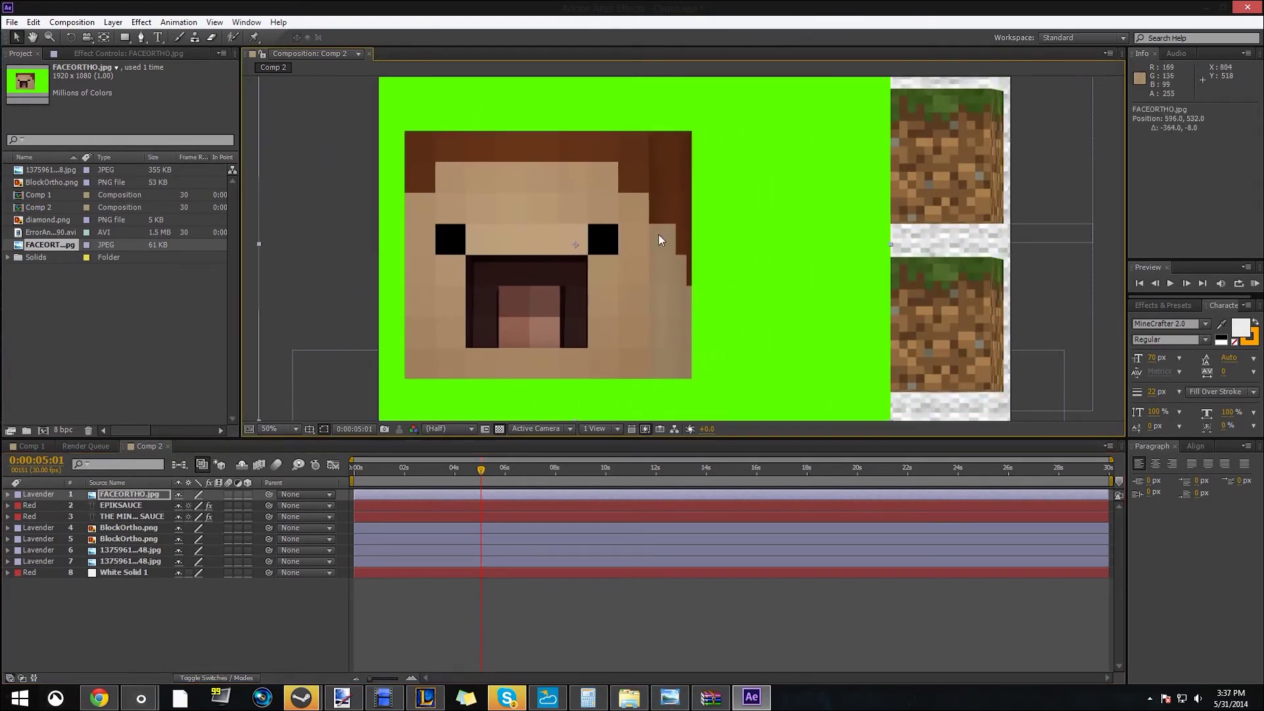
scroll(768, 232, "down", 4)
scroll(780, 200, "up", 1)
left_click_drag(787, 158, 813, 141)
left_click_drag(682, 254, 718, 239)
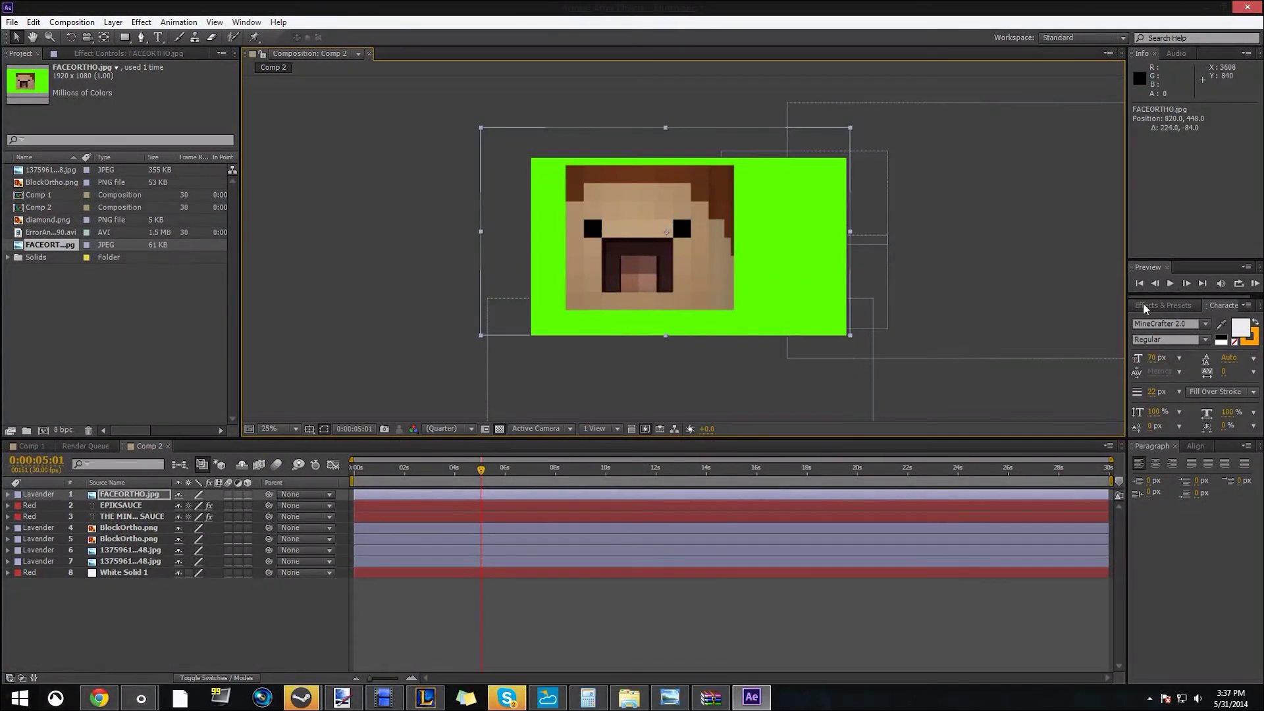
Step: Search 'key' in Effects & Presets and select Keylight (1.2)
left_click(1160, 306)
key("ctrl+f")
type("key")
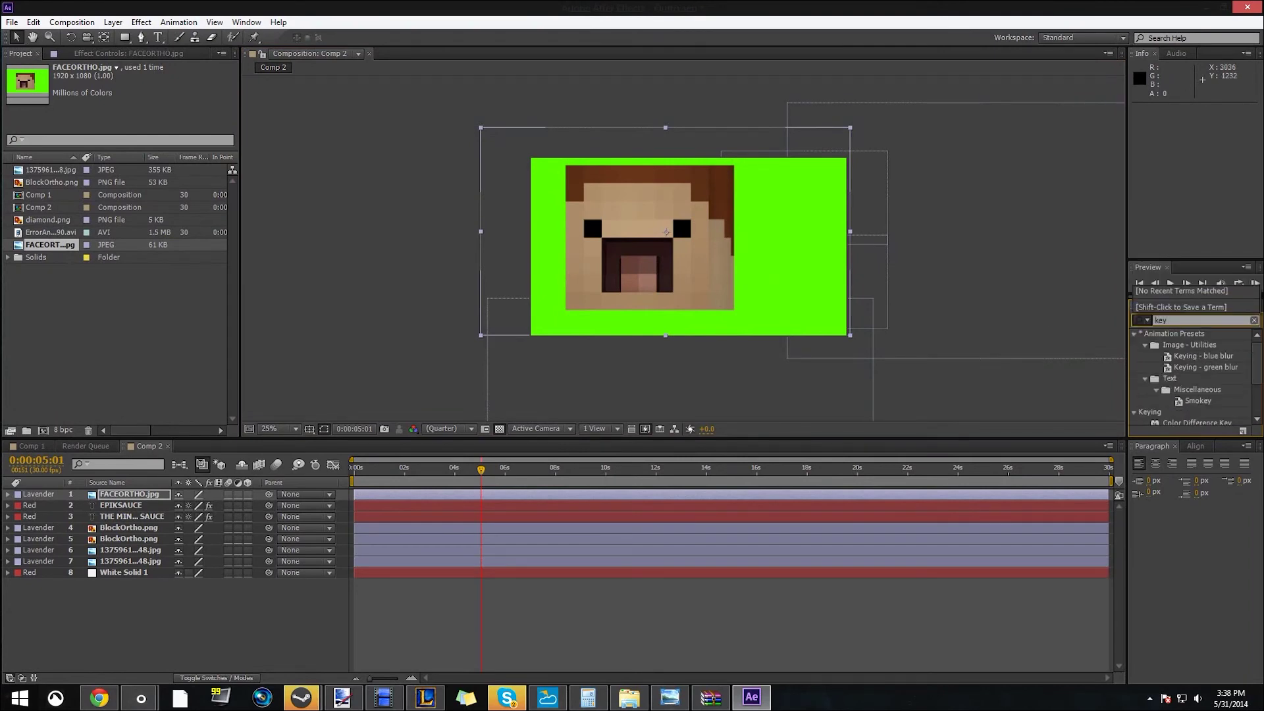
scroll(1222, 376, "down", 3)
left_click(1185, 398)
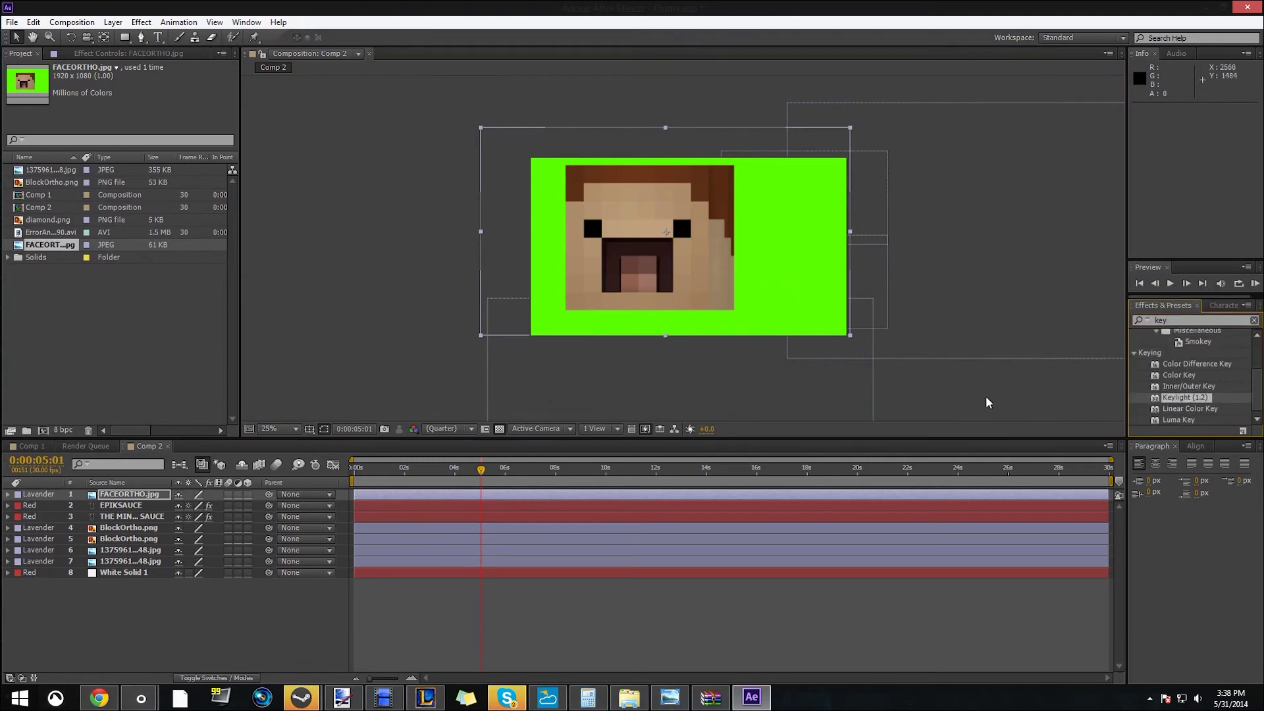
Step: Apply Keylight to FACEORTHO, key out its green background, and enlarge the face
left_click_drag(1183, 402, 762, 284)
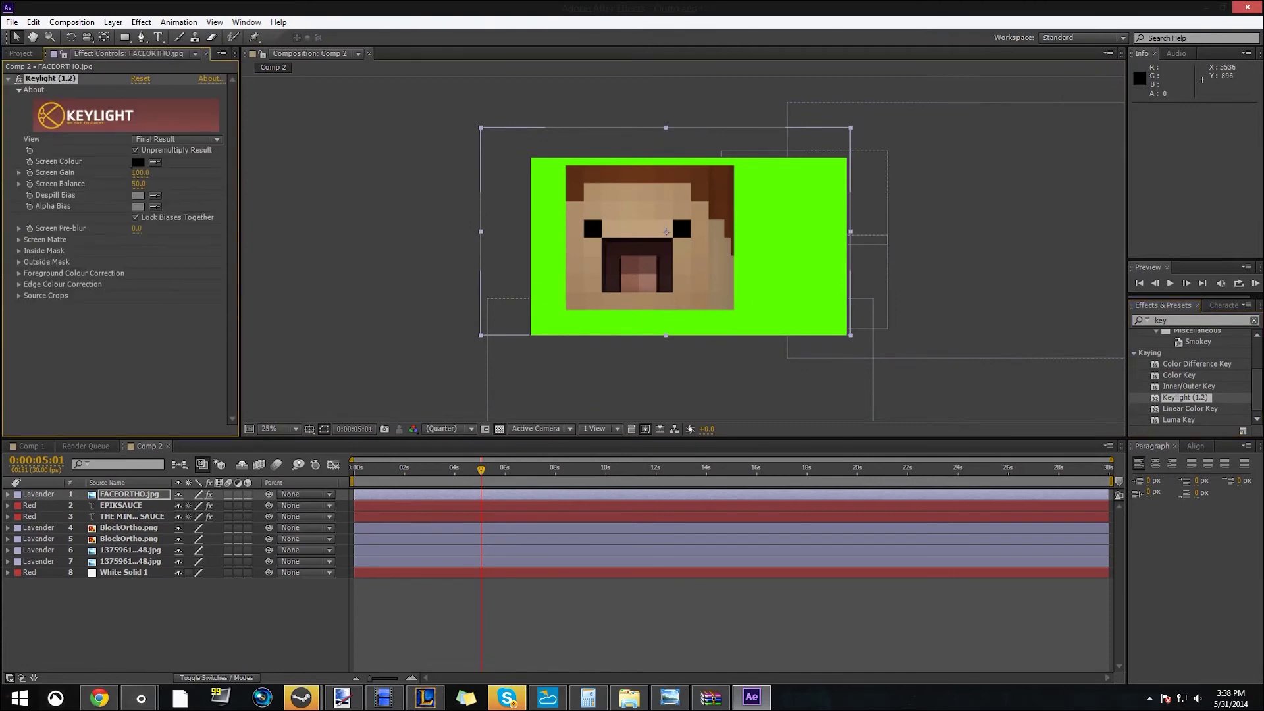
left_click_drag(665, 232, 672, 229)
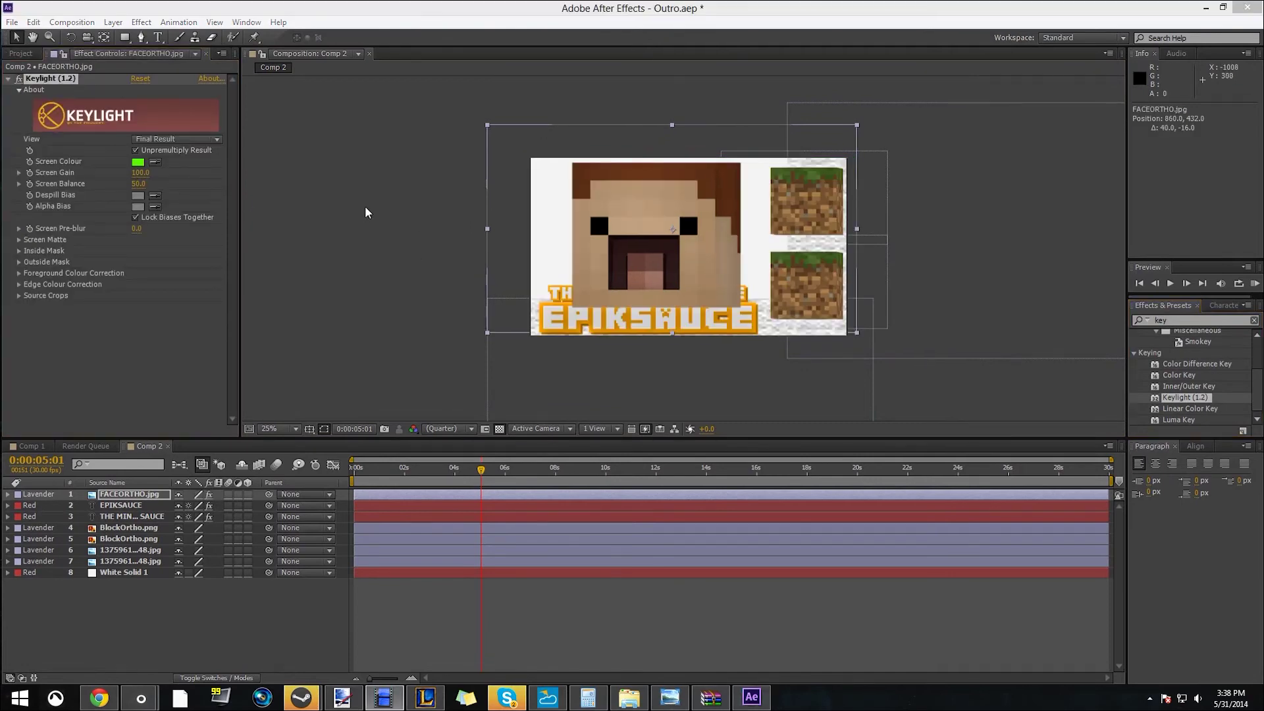
left_click_drag(542, 234, 502, 247)
left_click_drag(818, 138, 903, 87)
left_click_drag(667, 216, 708, 197)
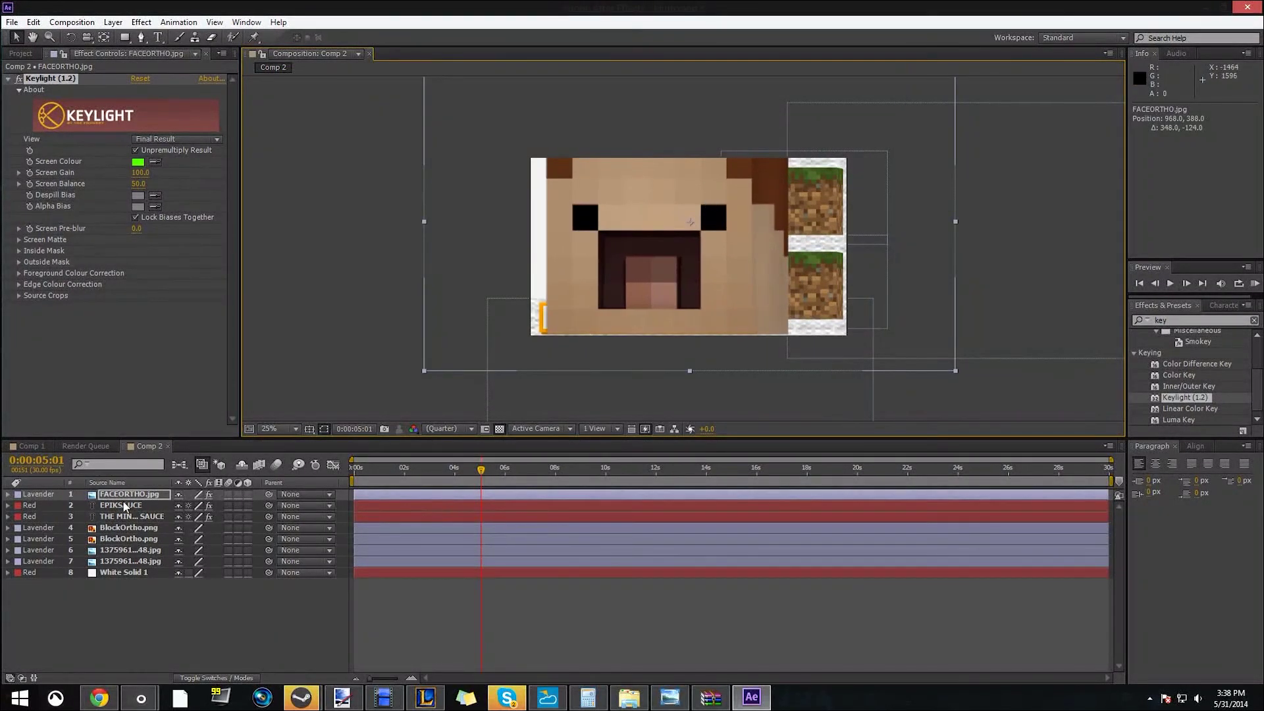
Step: Move the face layer beneath the titles and blocks and scale it to 179%
left_click_drag(127, 497, 123, 574)
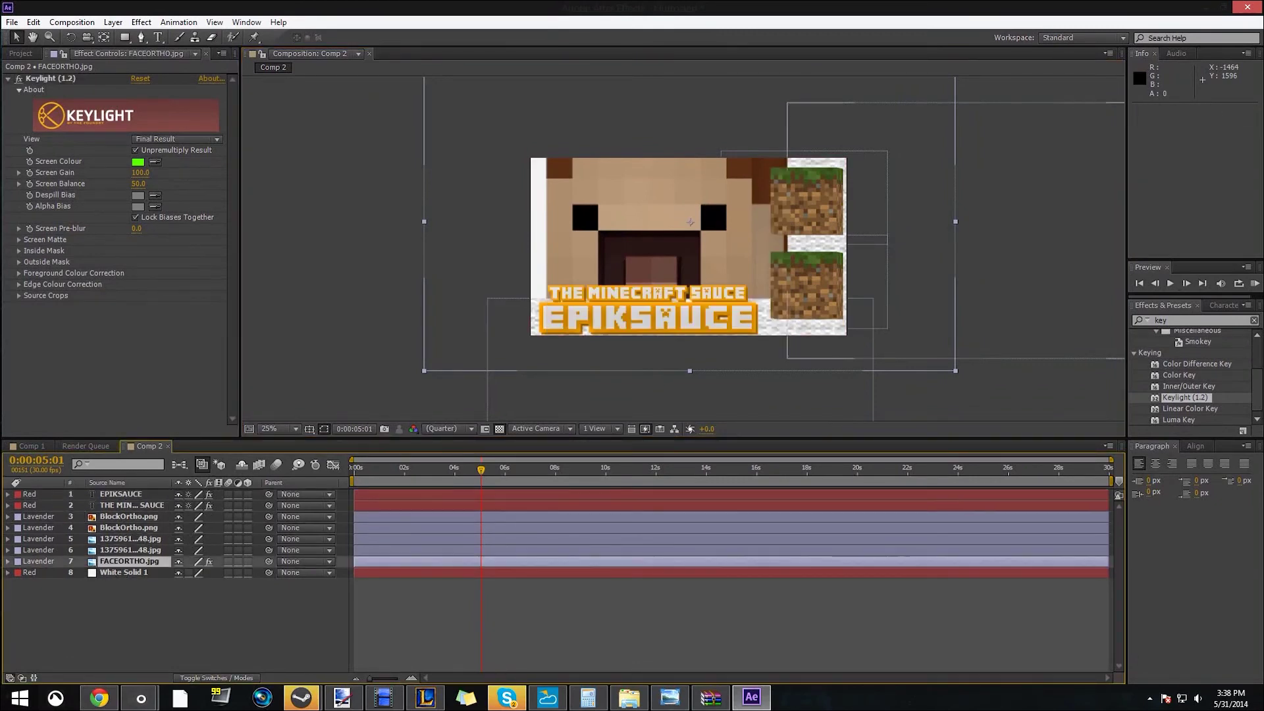
left_click_drag(642, 177, 626, 186)
mouse_move(943, 81)
left_mouse_down()
mouse_move(969, 69)
mouse_move(959, 77)
left_mouse_up()
Step: Fade the FACEORTHO layer to 46% opacity, nudge it, and bring up the YouTube reference
left_click(112, 563)
key("t")
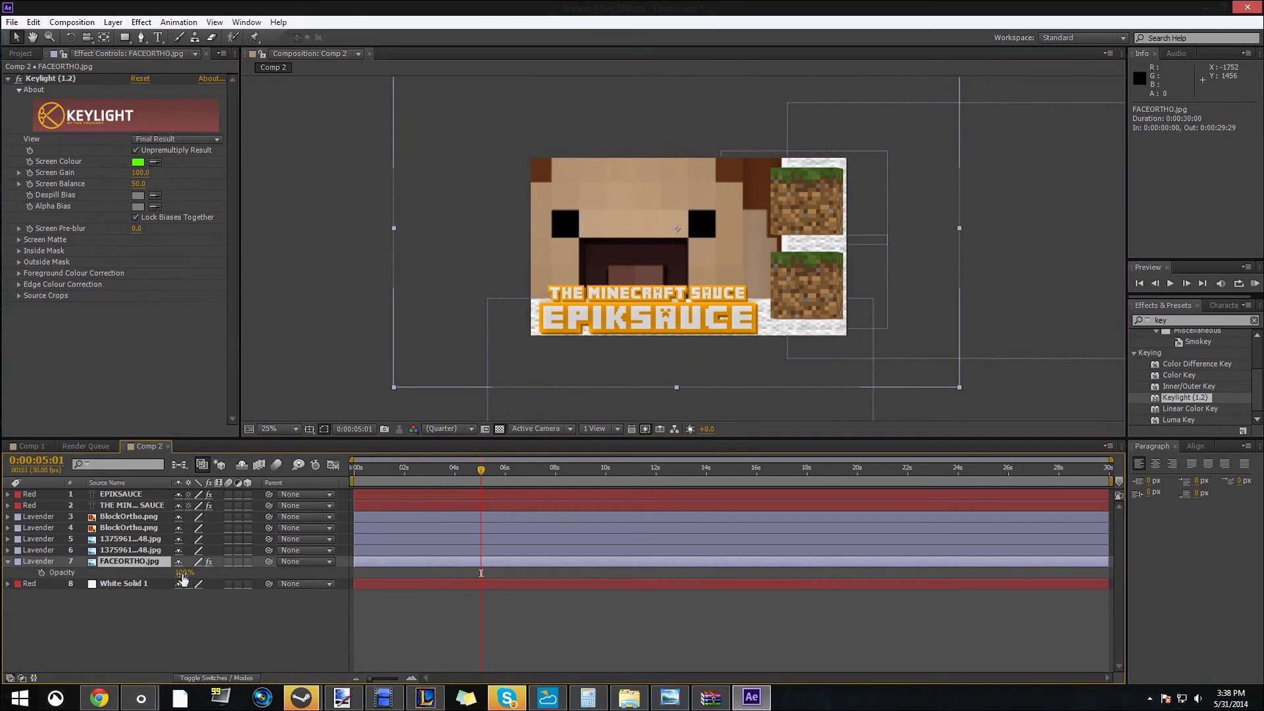
left_click_drag(183, 574, 127, 559)
key("shift+Right")
key("shift+Right")
key("shift+Right")
key("shift+Right")
key("shift+Right")
key("shift+Right")
key("Down")
key("Down")
key("Down")
key("Down")
left_click(99, 698)
left_click(478, 8)
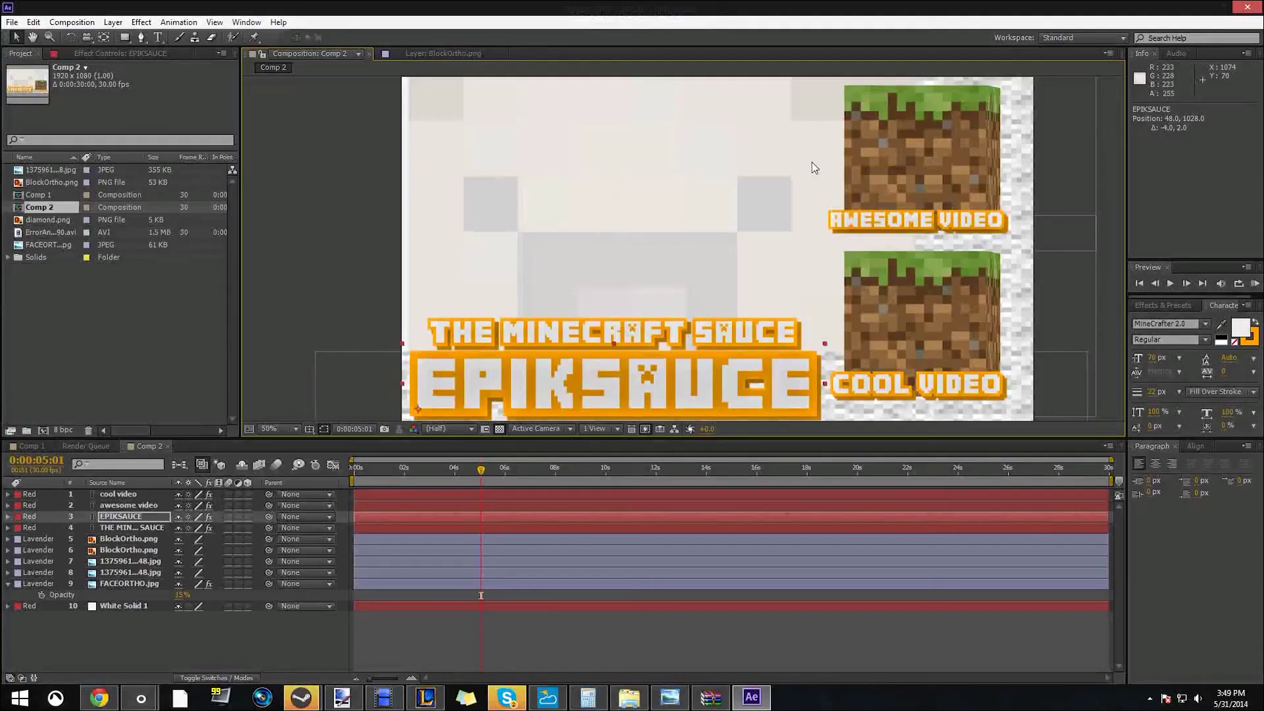
Step: Zoom the Composition viewer, then open the grass-block image in Paint.NET and select grass pixels
scroll(830, 262, "down", 2)
scroll(648, 280, "up", 2)
scroll(622, 291, "up", 2)
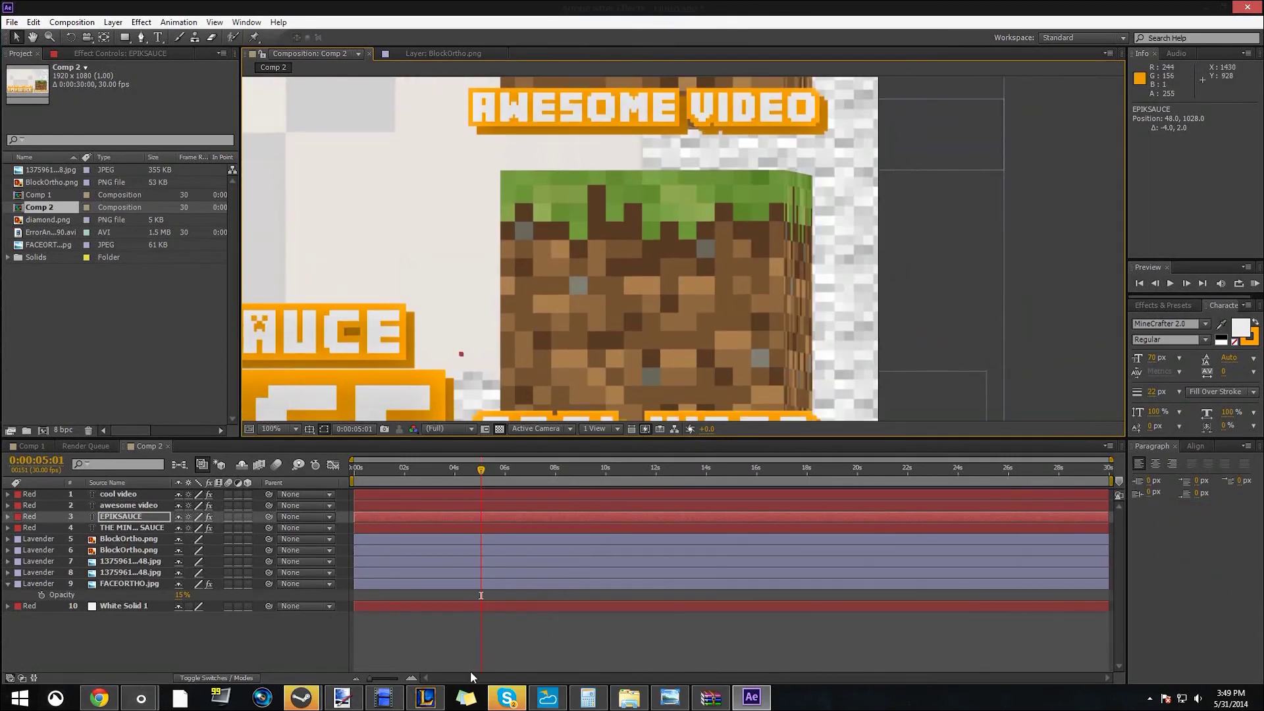
left_click(343, 697)
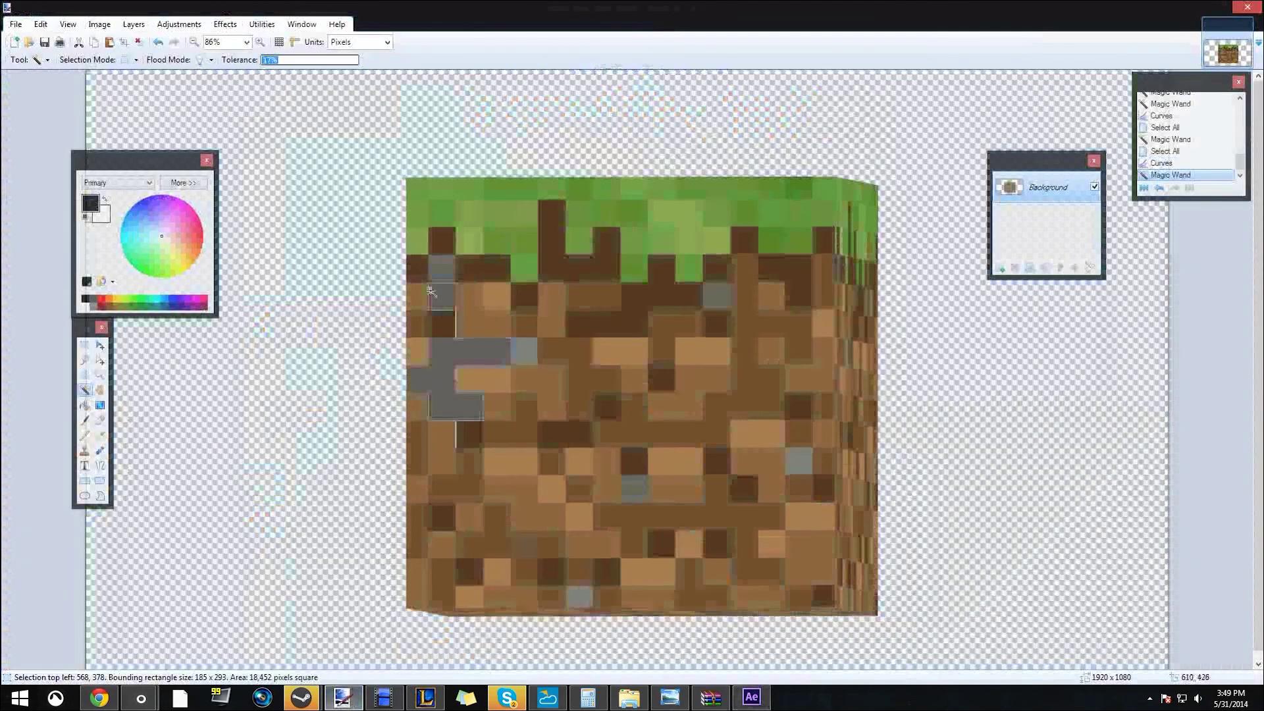
left_click(418, 241)
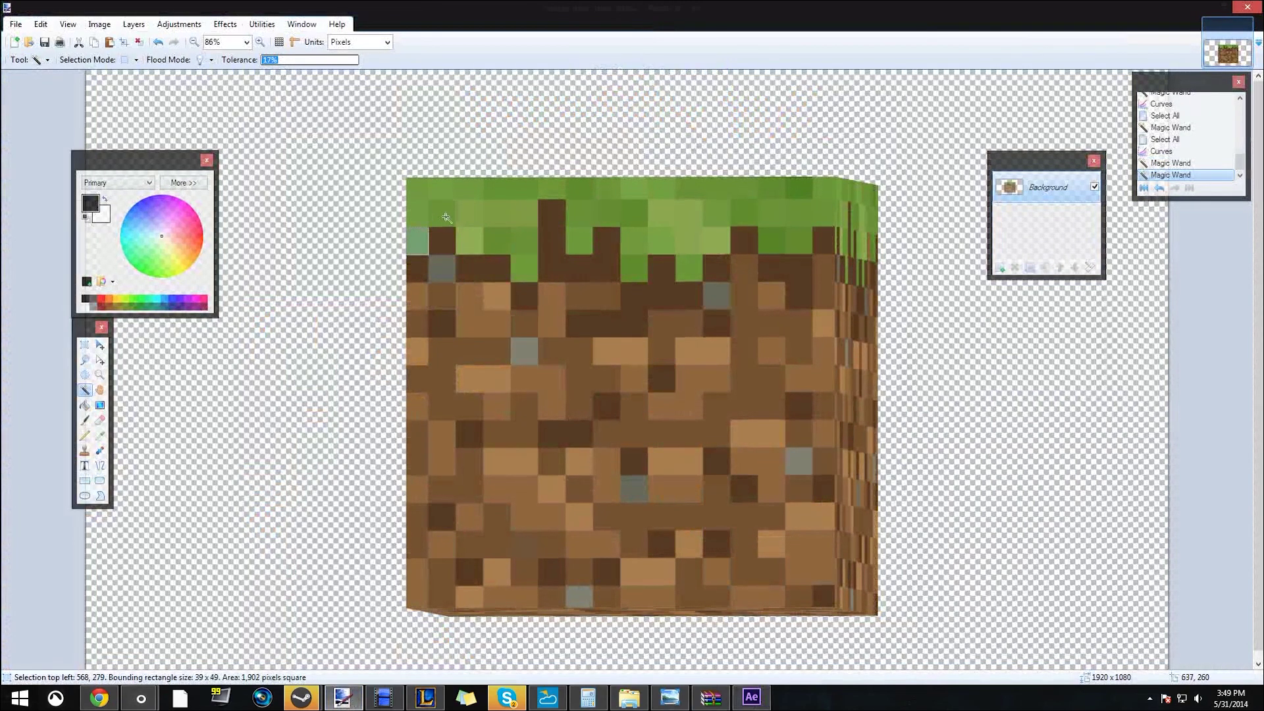
Step: Magic-wand select the grass pixels across the top-left, top-right and right side of the block
left_click(409, 216)
left_click(428, 236)
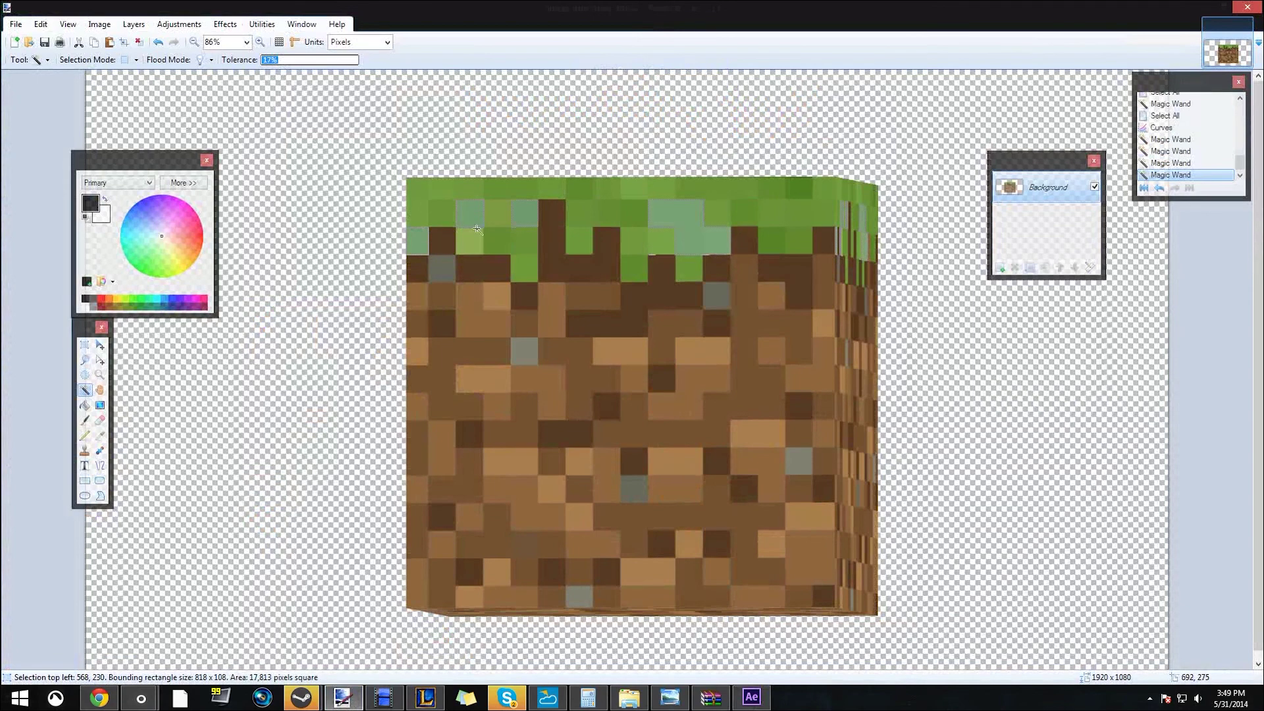
left_click(417, 230)
left_click(471, 221, "ctrl")
left_click(510, 221, "ctrl")
left_click(479, 249, "ctrl")
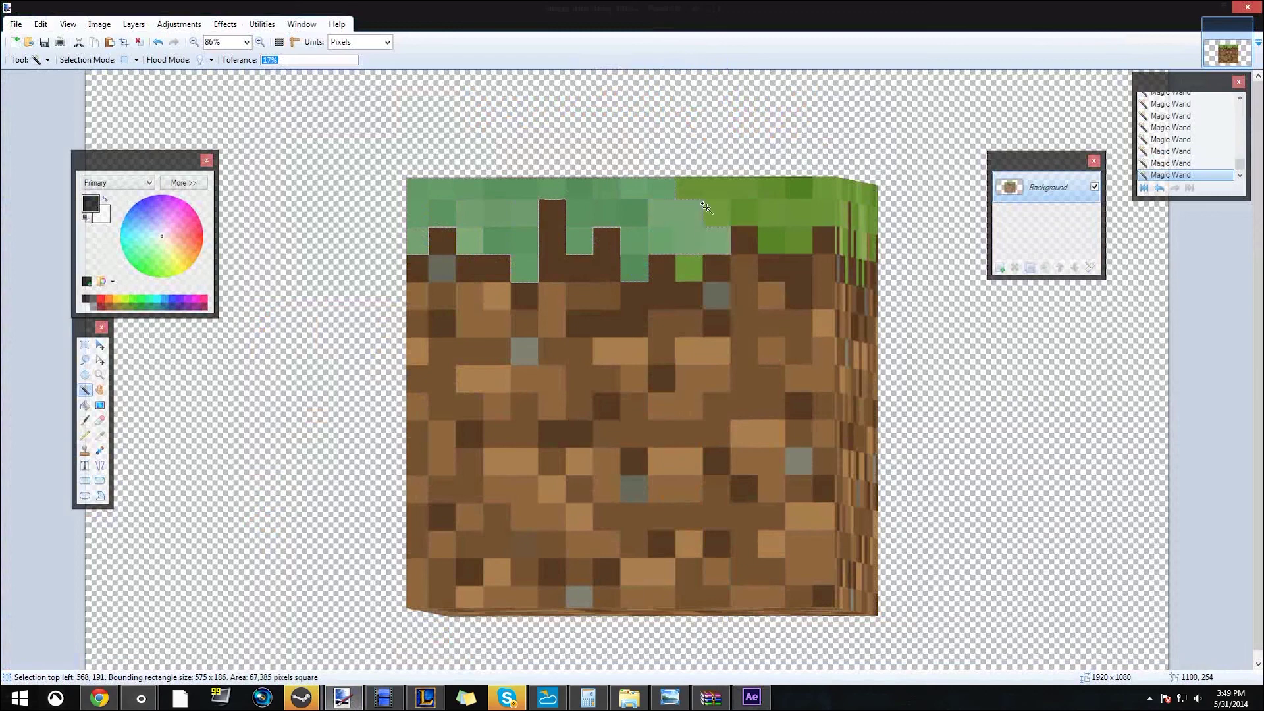
left_click(767, 202, "ctrl")
left_click(744, 212, "ctrl")
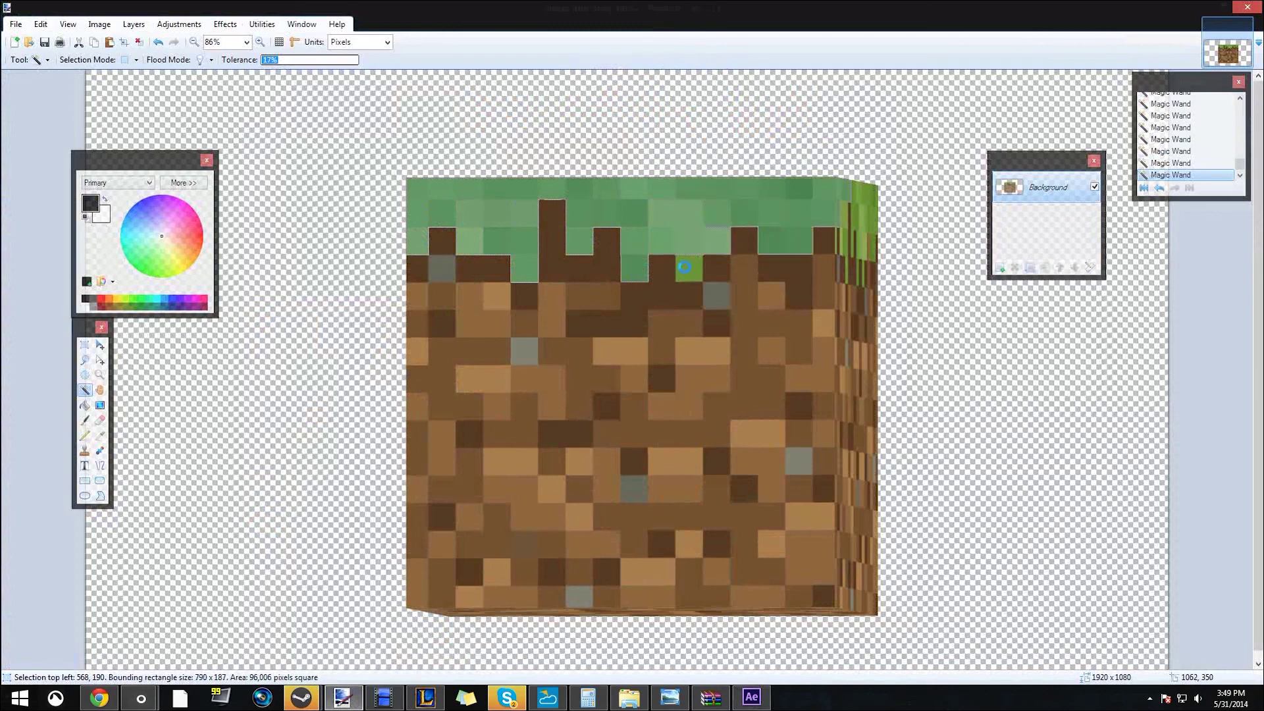
left_click(849, 215, "ctrl")
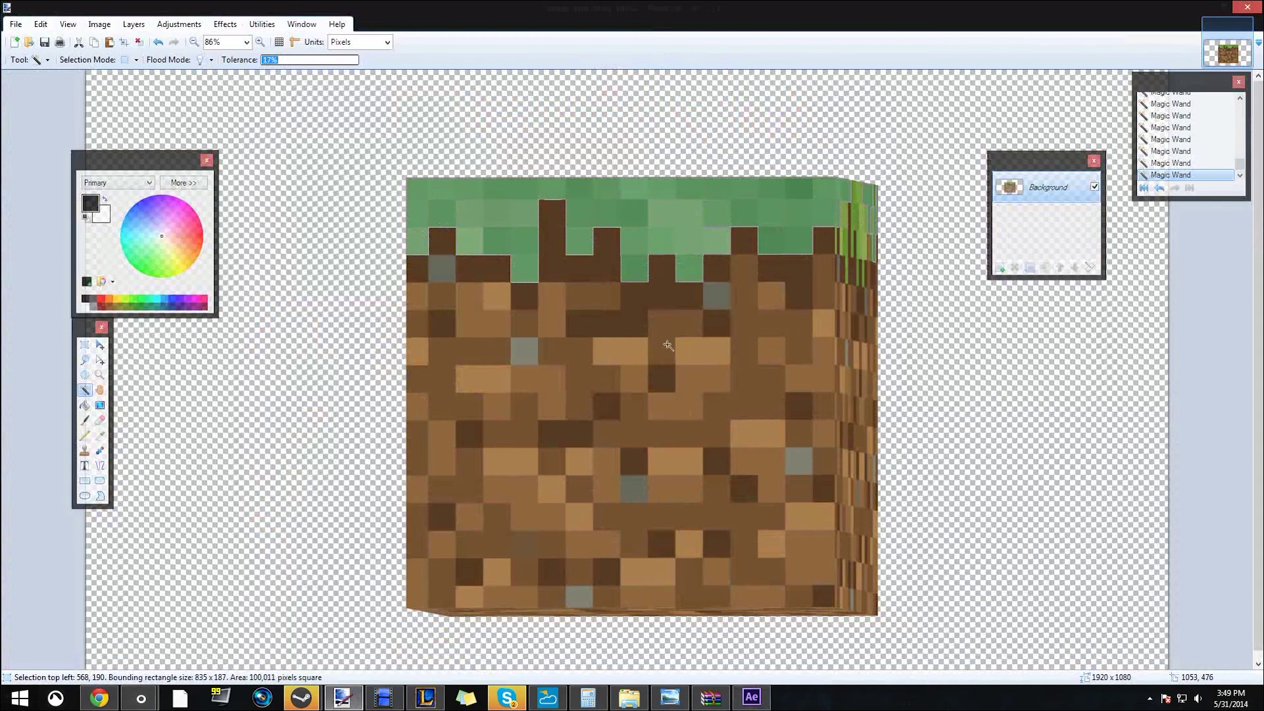
left_click(99, 697)
Step: Return to After Effects and zoom the Comp 2 viewer out to 25%
left_click(751, 696)
scroll(701, 187, "down", 4)
scroll(626, 239, "up", 3)
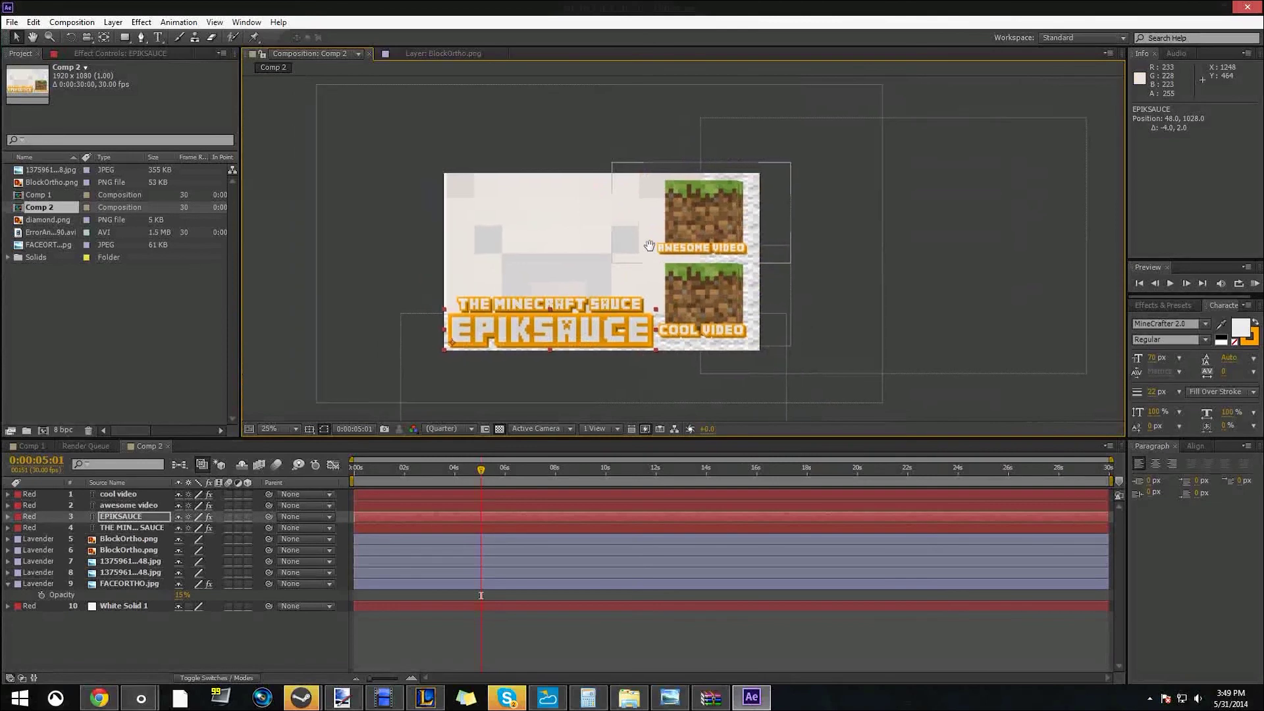
scroll(485, 302, "down", 1)
scroll(731, 284, "down", 2)
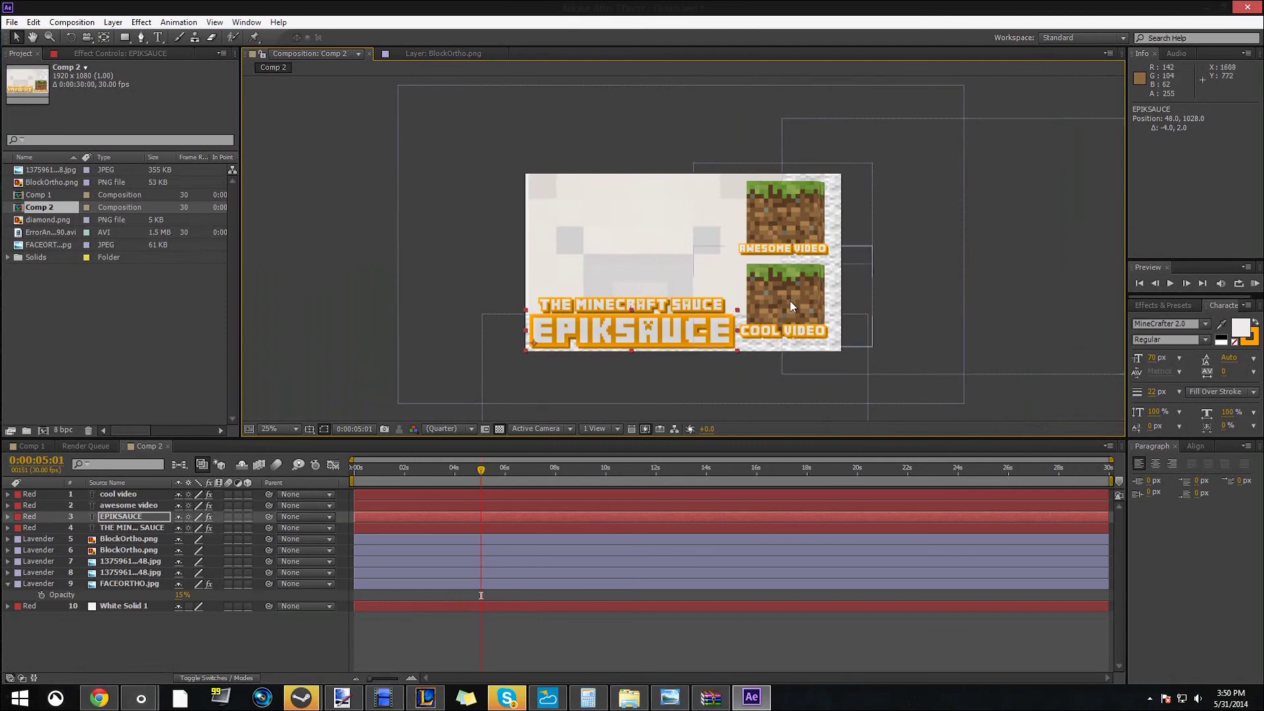